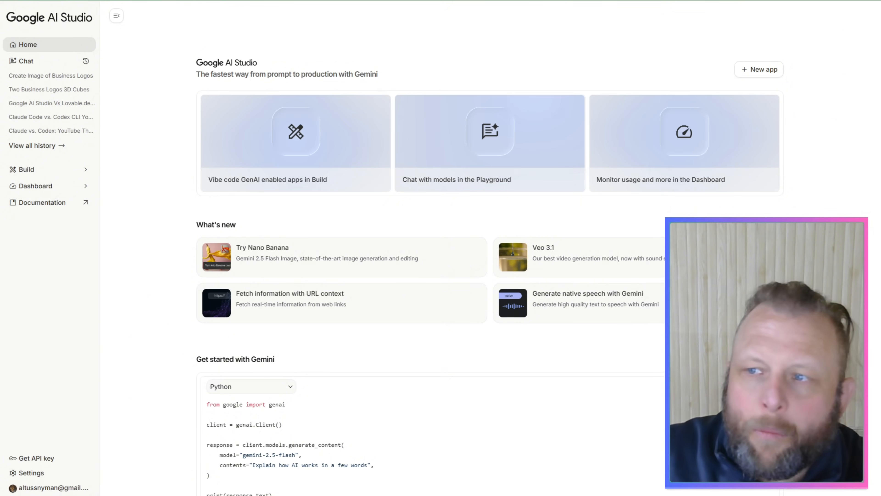
Bring the Google Docs prompt document into view and review the website brief and the Apex Roofing & Restoration business details
left_click_drag(880, 64, 430, 9)
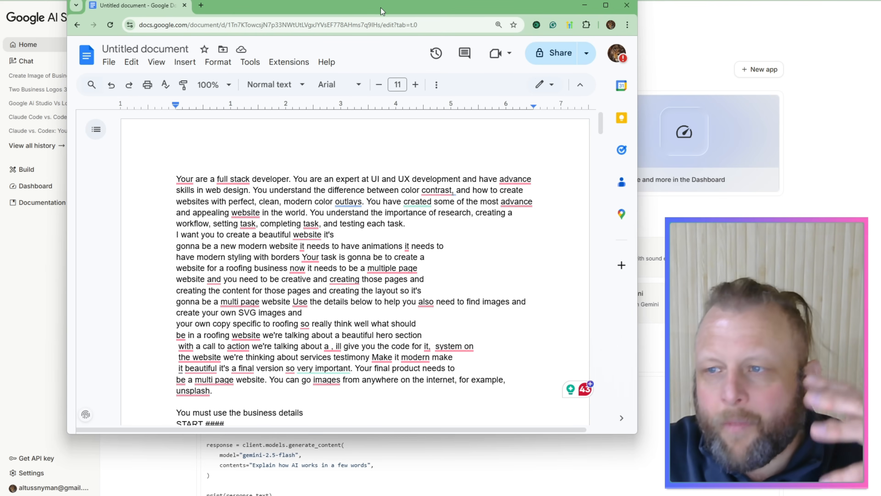
left_click_drag(380, 10, 354, 12)
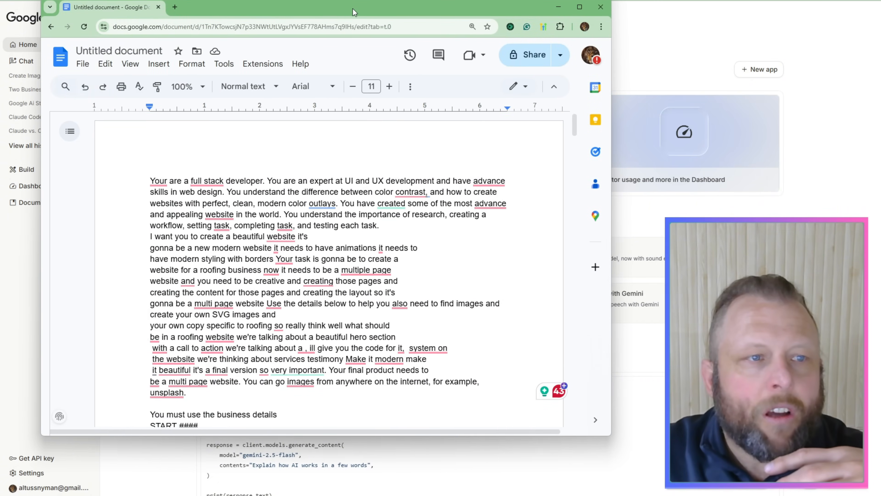
scroll(371, 234, "down", 3)
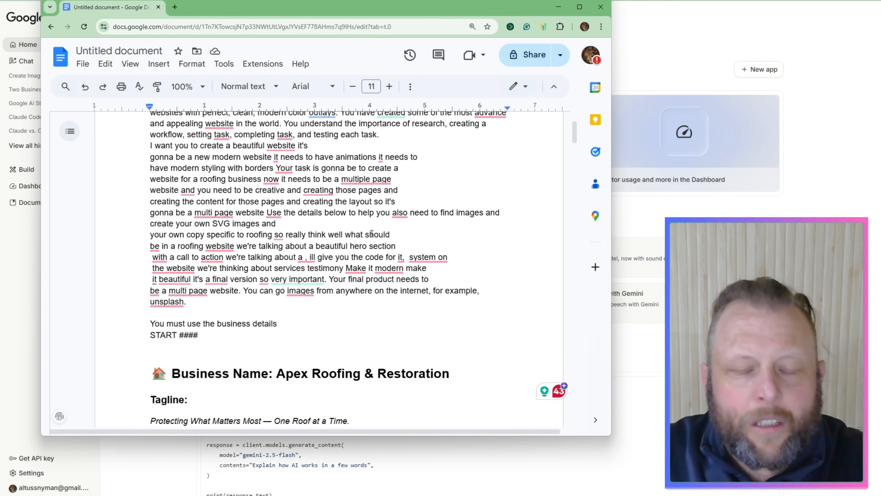
scroll(371, 234, "down", 1)
scroll(372, 233, "down", 5)
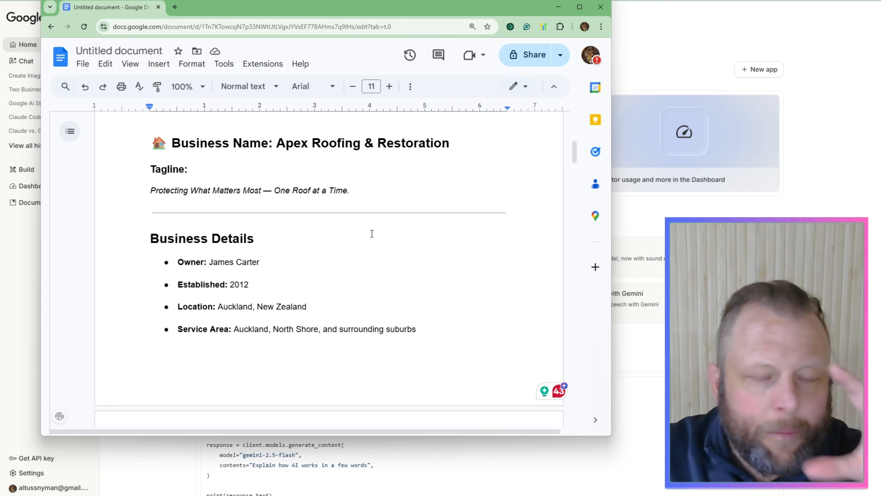
scroll(371, 234, "up", 9)
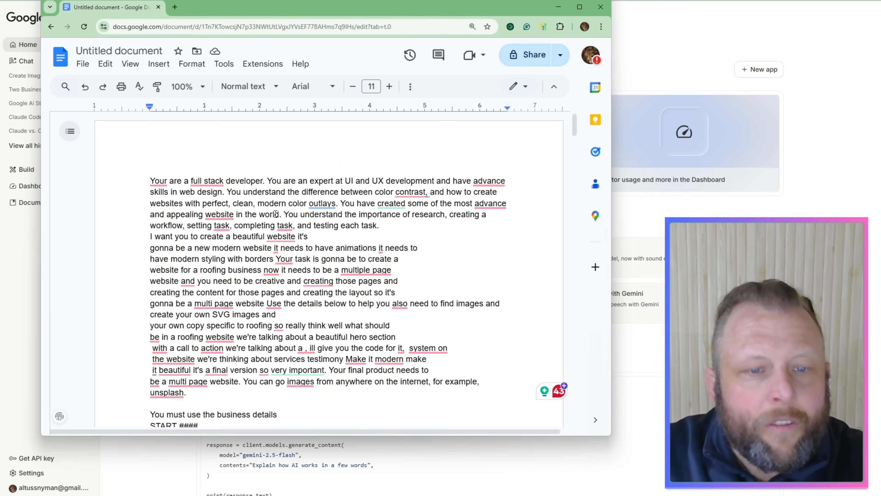
scroll(275, 214, "down", 8)
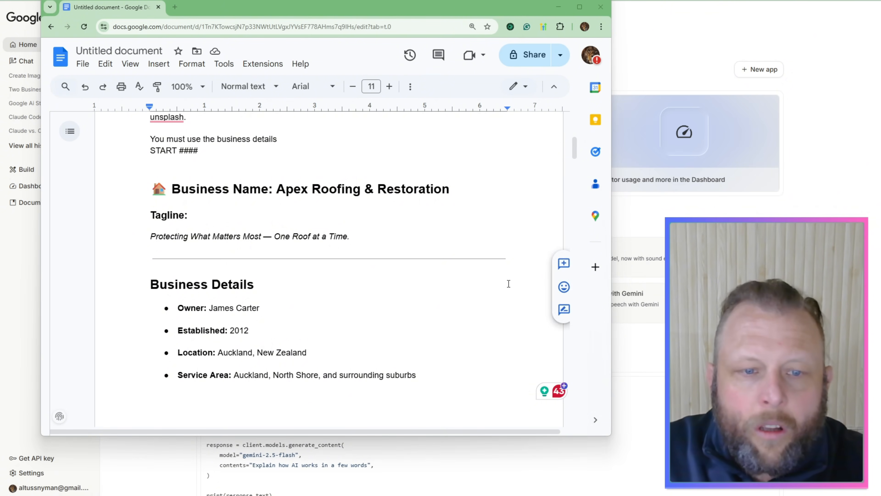
scroll(440, 274, "down", 5)
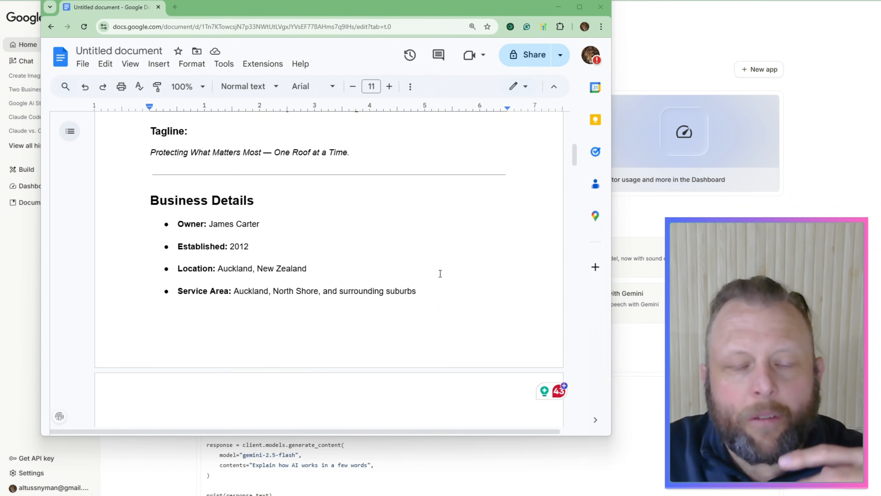
scroll(370, 258, "down", 2)
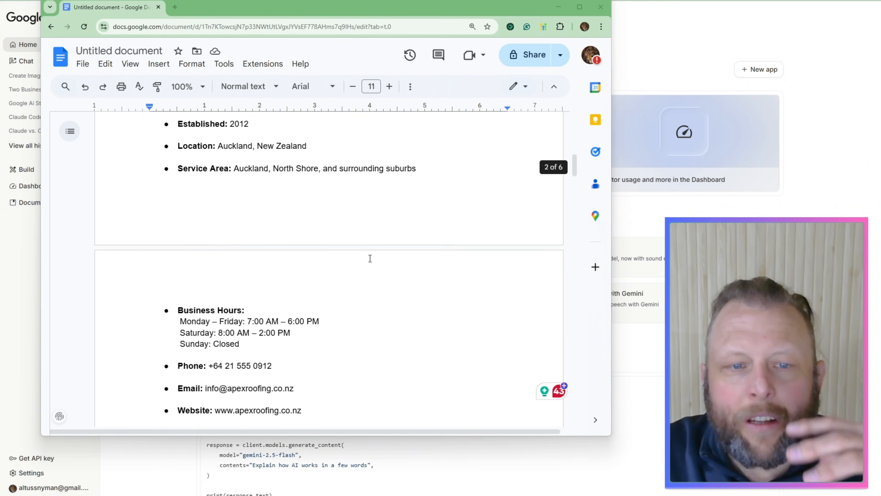
scroll(370, 258, "down", 8)
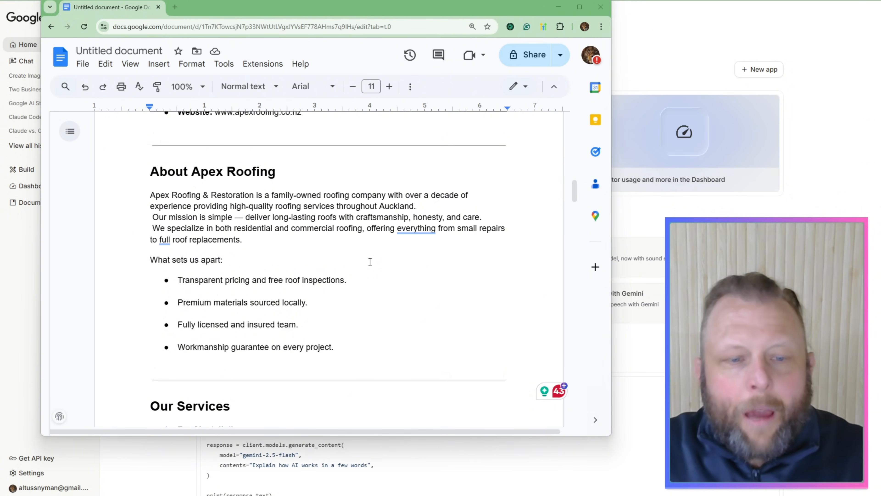
Review the services, pricing and customer reviews in the prompt document, down to the booking page's calendar embed instructions
scroll(368, 264, "down", 5)
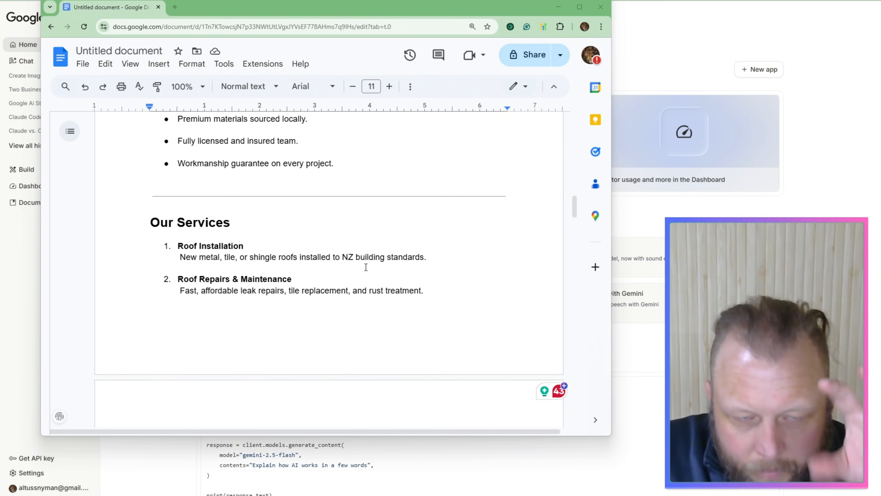
scroll(365, 267, "down", 10)
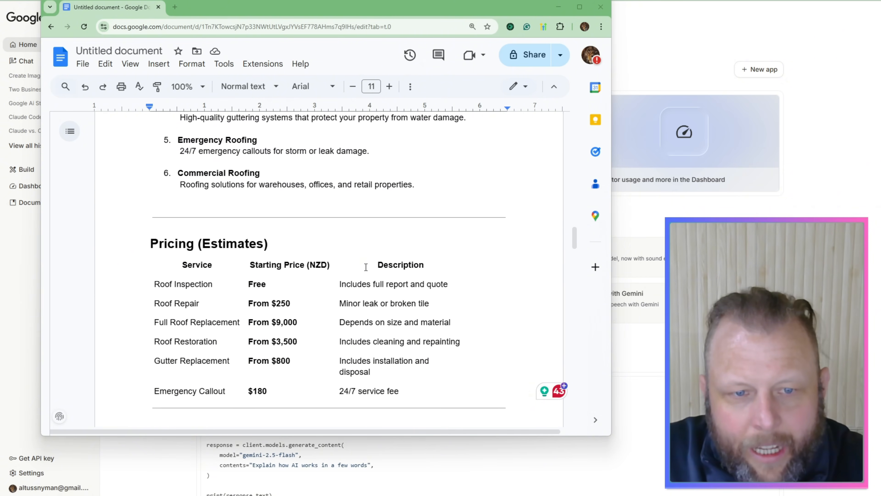
scroll(365, 267, "down", 1)
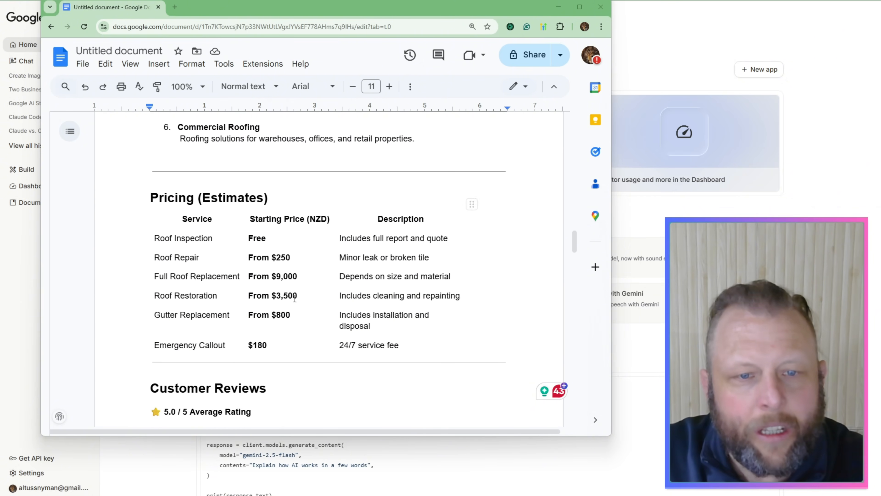
scroll(295, 298, "down", 2)
scroll(236, 284, "down", 9)
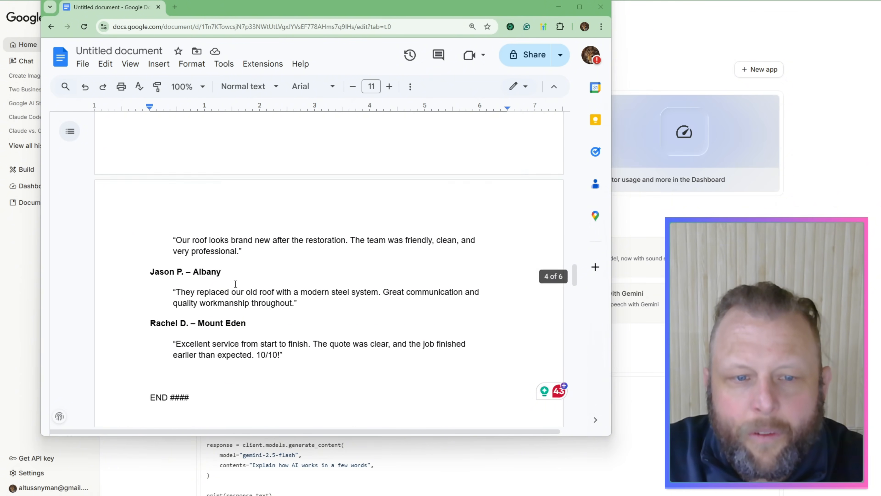
scroll(236, 284, "down", 3)
scroll(235, 284, "up", 3)
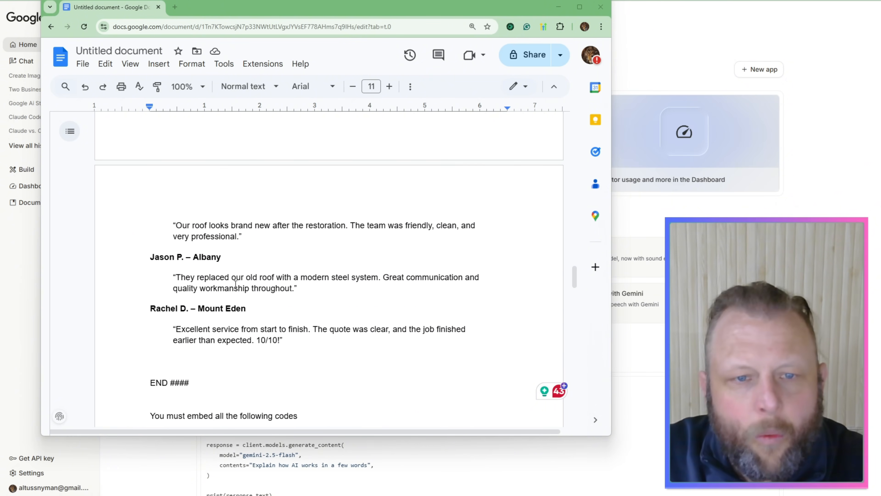
scroll(235, 284, "down", 1)
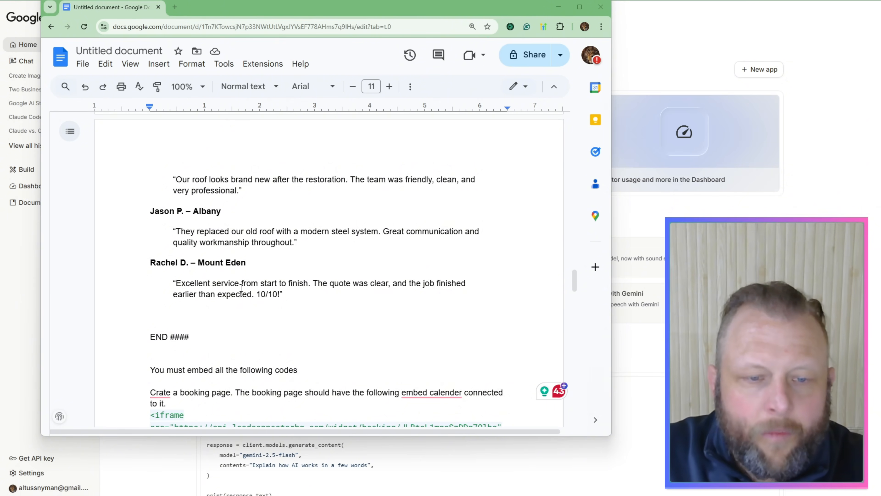
scroll(343, 368, "down", 1)
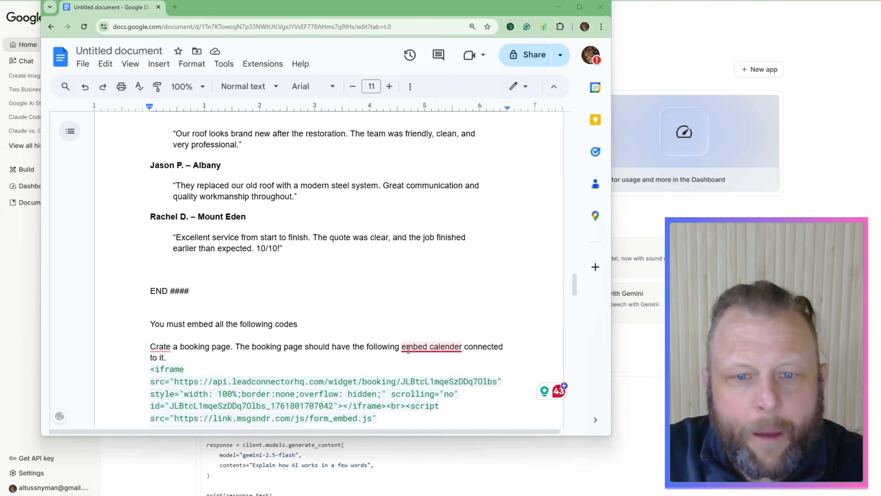
mouse_move(431, 346)
Put the document away, view the embed code for sharing the calendar "The foundational call", and close it
left_click_drag(268, 12, 880, 31)
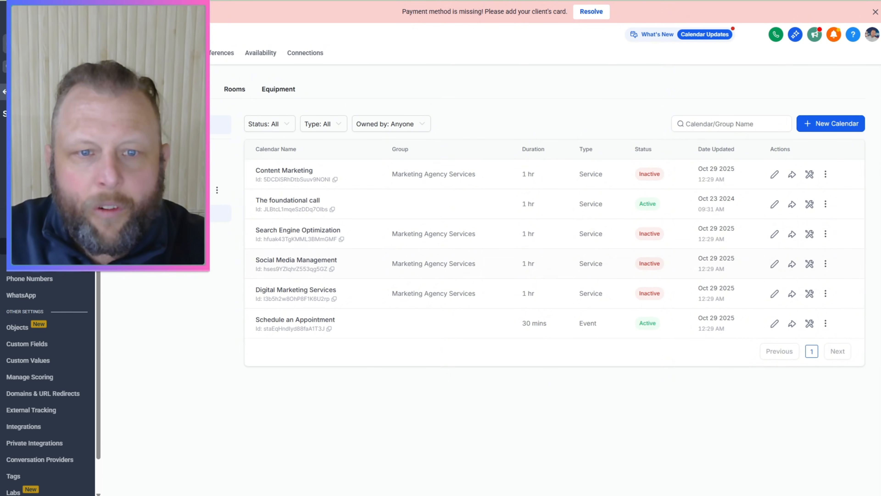
left_click(790, 205)
left_click(474, 237)
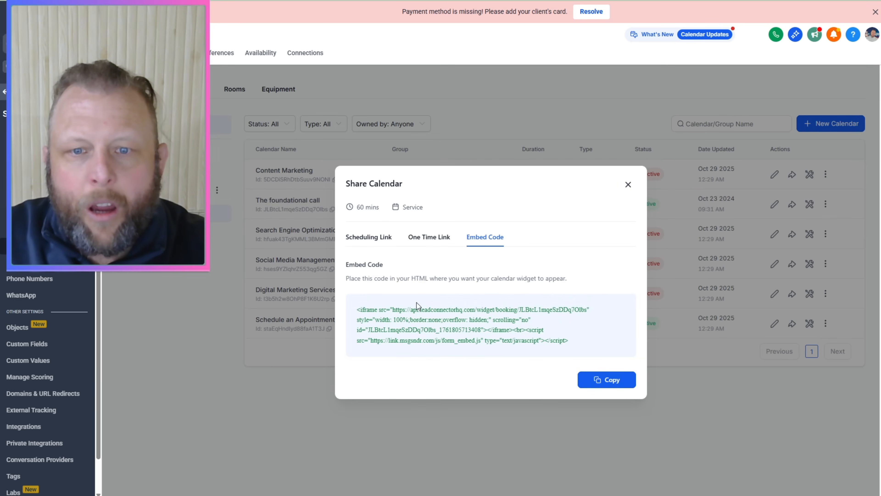
left_click(627, 185)
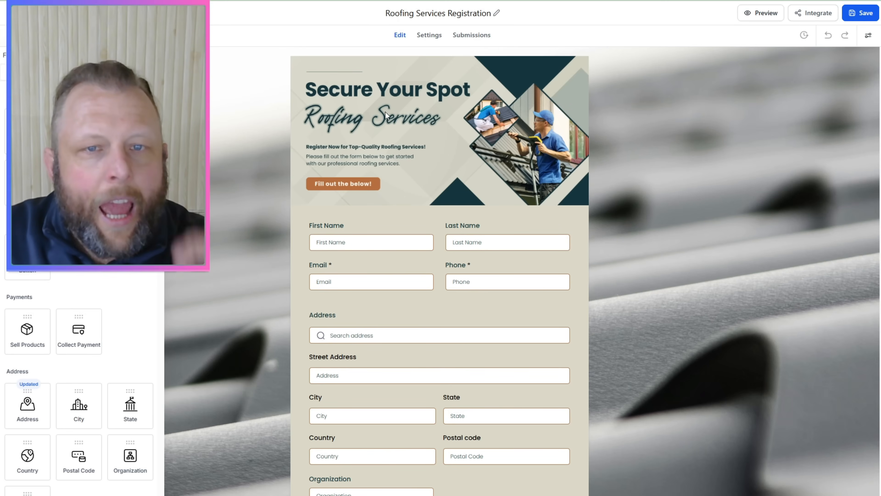
Copy the inline embed code of the Roofing Services Registration form and check the contact form section in the prompt document
scroll(386, 112, "down", 1)
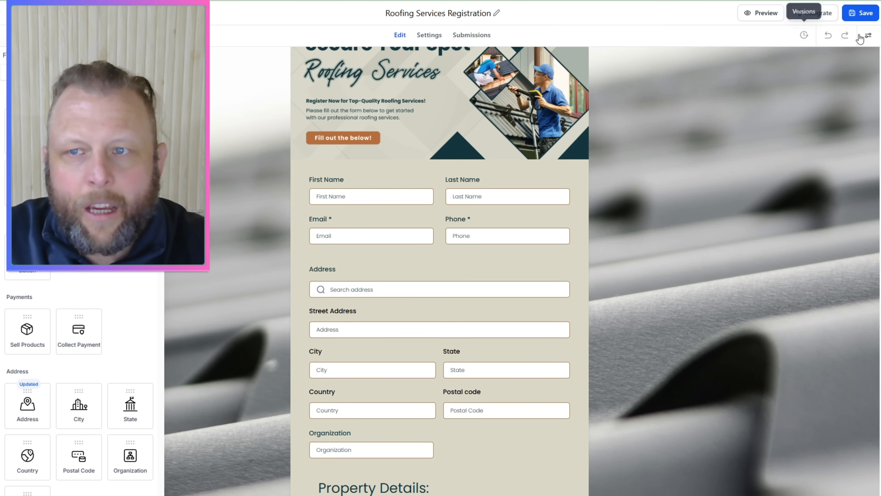
left_click(808, 16)
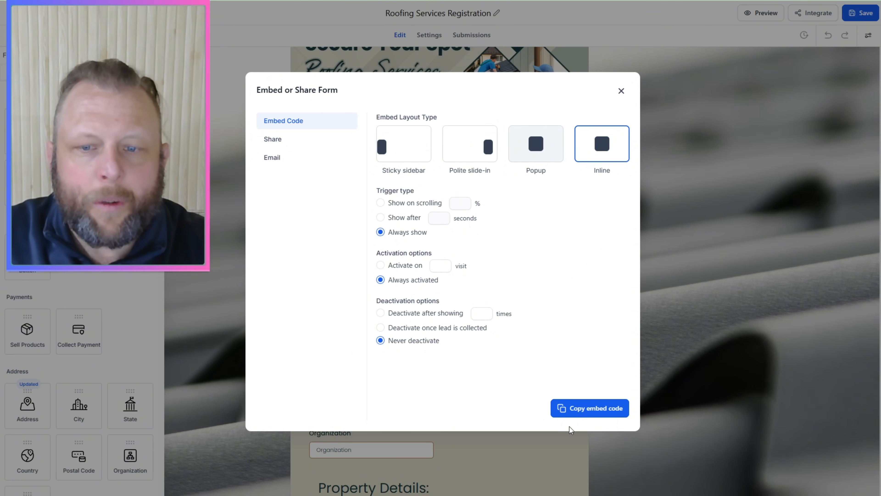
left_click(580, 414)
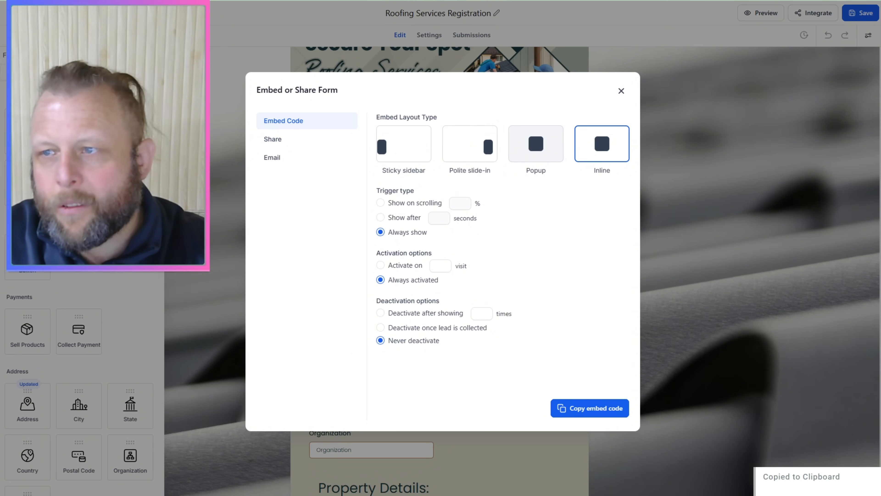
left_click_drag(765, 59, 221, 26)
scroll(362, 258, "down", 2)
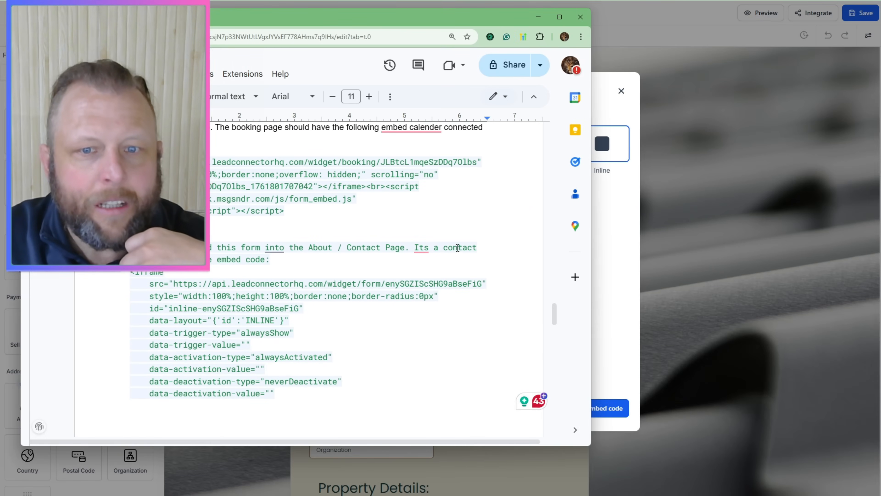
Show the embed code of the roofing chat widget and review the chat widget instructions in the prompt document
left_click_drag(372, 25, 880, 102)
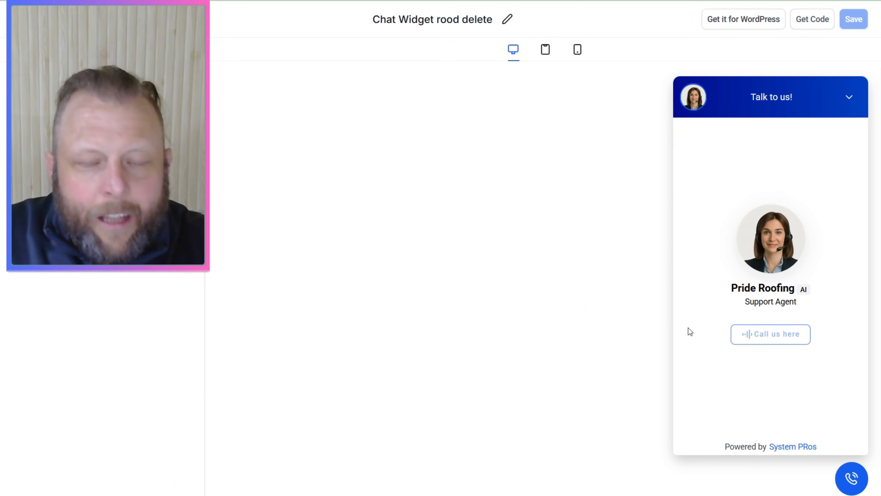
left_click(807, 24)
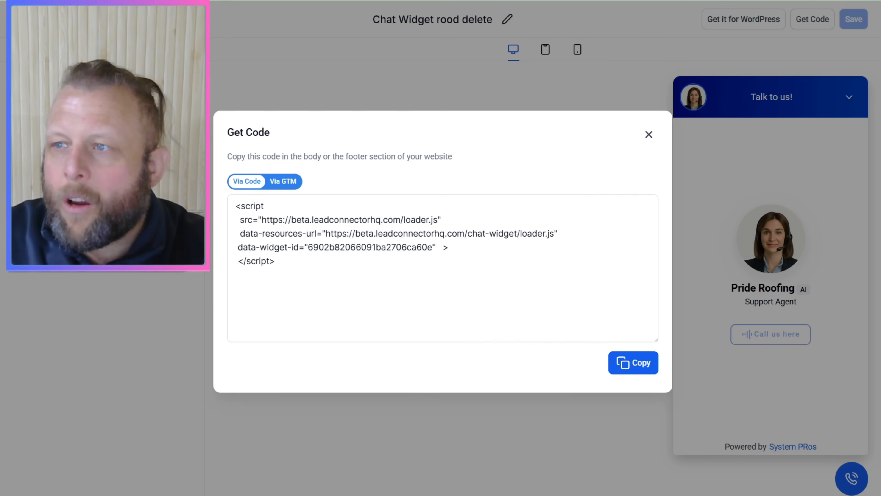
left_click_drag(880, 94, 281, 1)
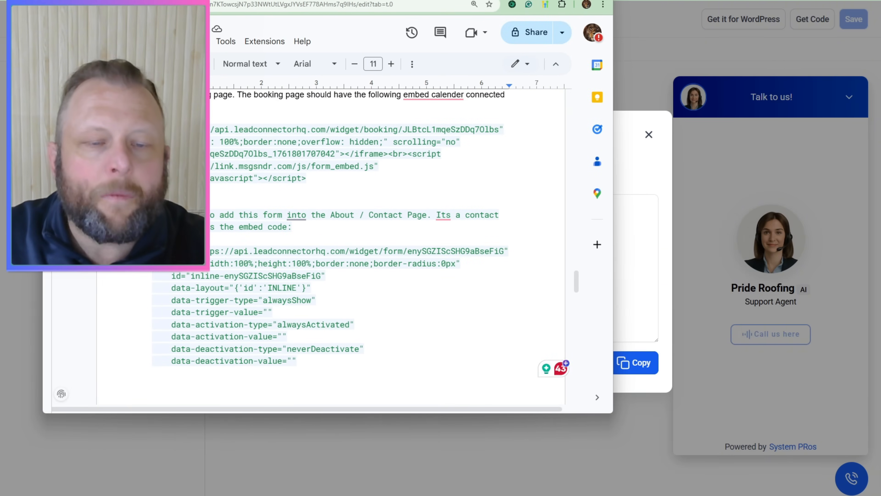
scroll(384, 236, "down", 10)
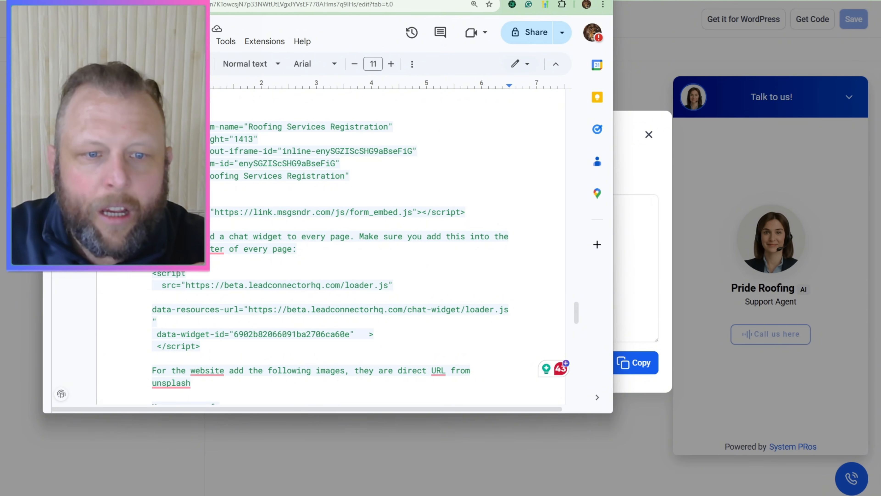
scroll(178, 272, "down", 3)
scroll(349, 252, "up", 3)
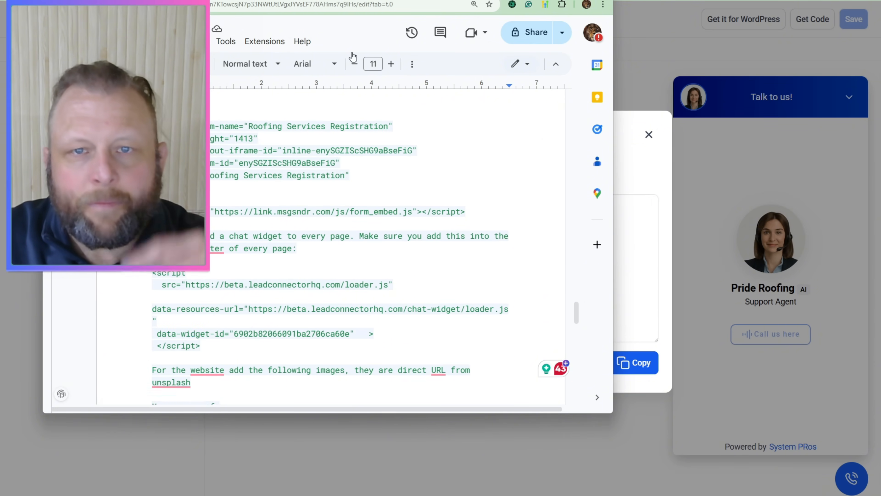
Open the Unsplash website in a new browser tab and repeat the recent search for roofing photos
left_click_drag(376, 2, 880, 38)
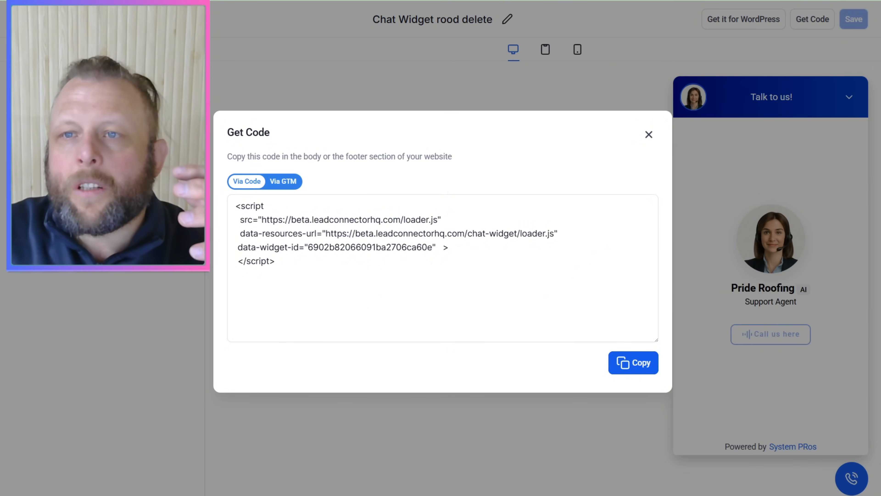
key("ctrl+t")
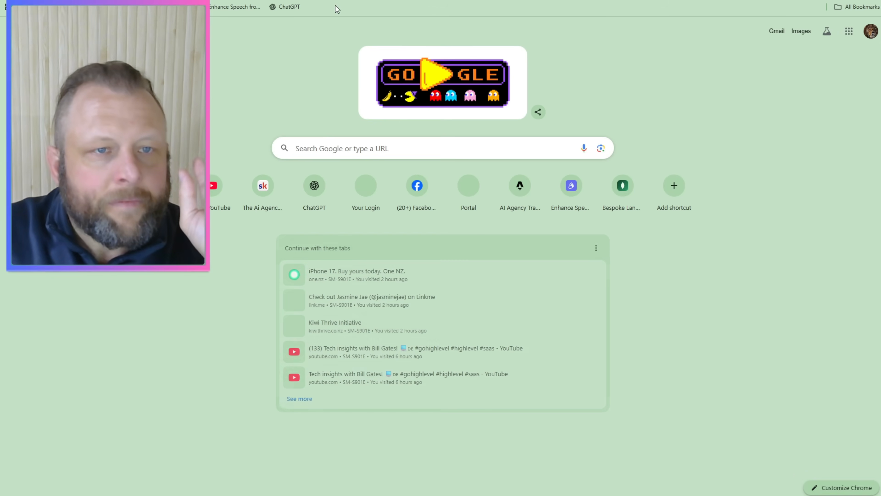
left_click(320, 148)
type("u")
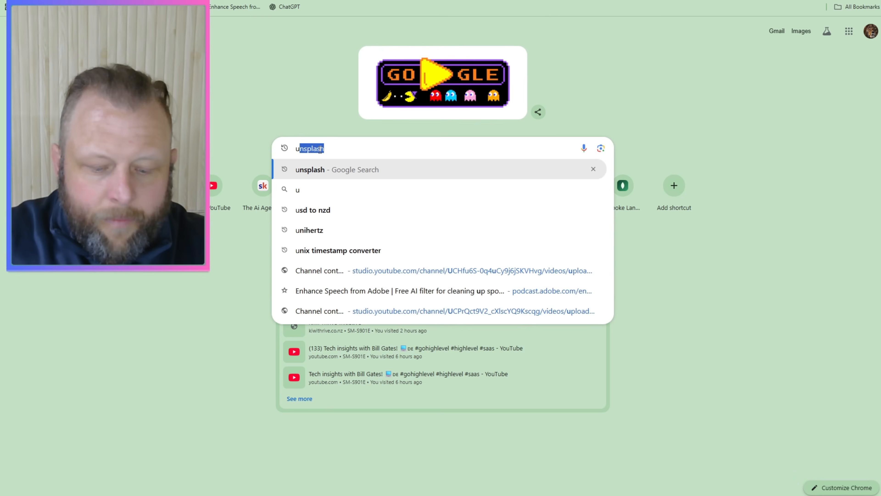
type("nsp")
key("Return")
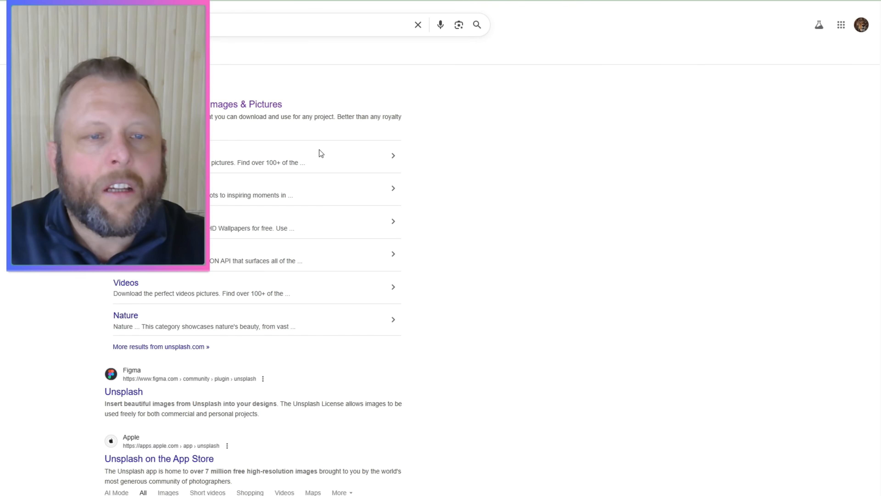
left_click(177, 104)
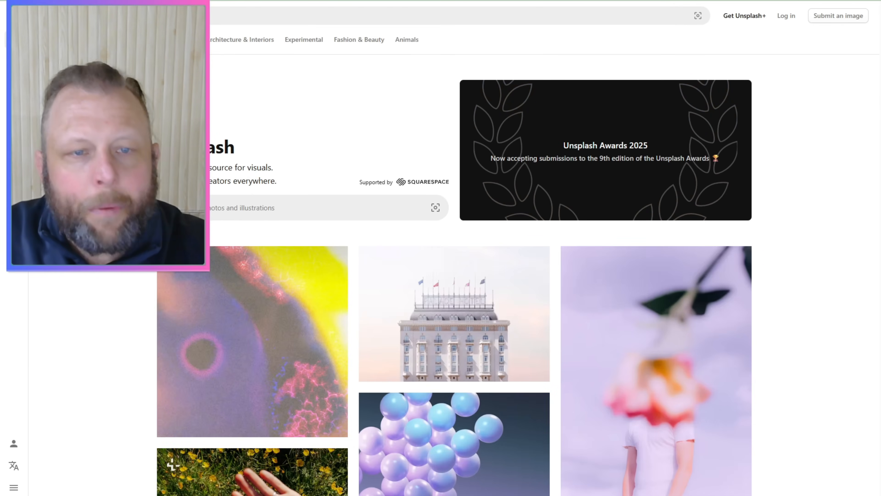
left_click(281, 203)
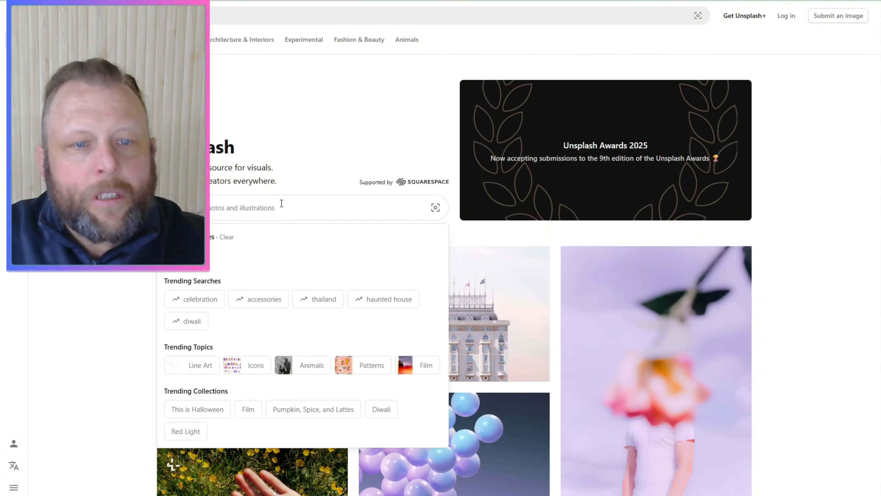
left_click(183, 255)
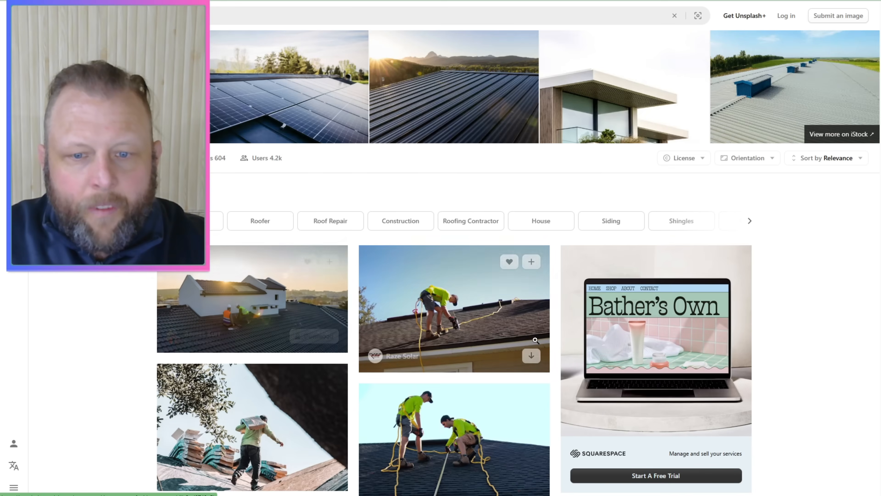
Browse the roofing photos, open the one of two roofers in yellow shirts measuring a roof, and show the option to copy its image address
scroll(295, 286, "down", 10)
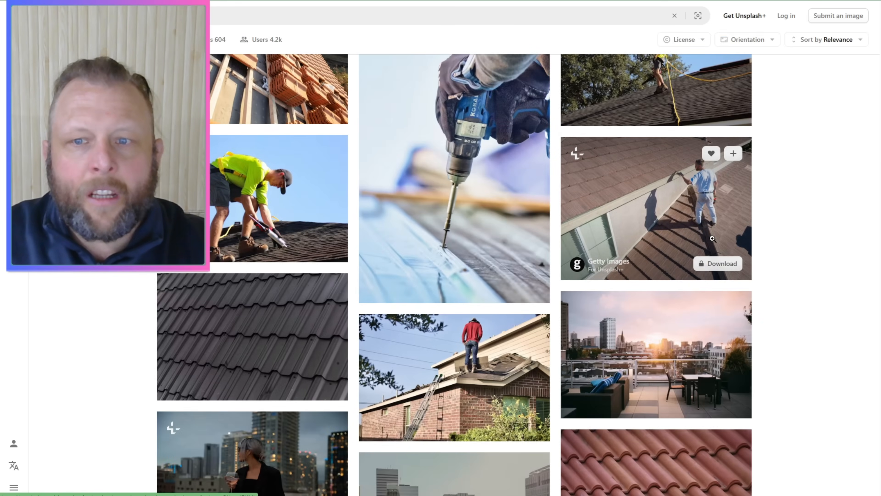
scroll(215, 181, "up", 4)
scroll(434, 166, "up", 4)
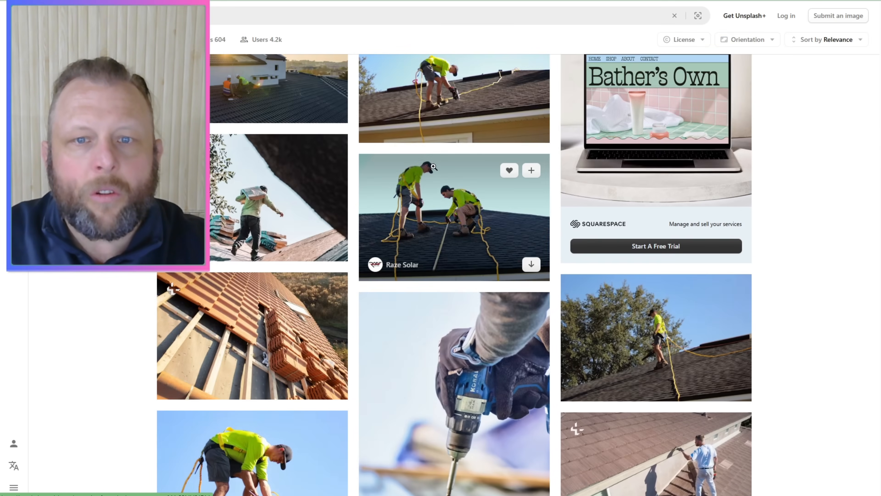
left_click(477, 215)
right_click(457, 192)
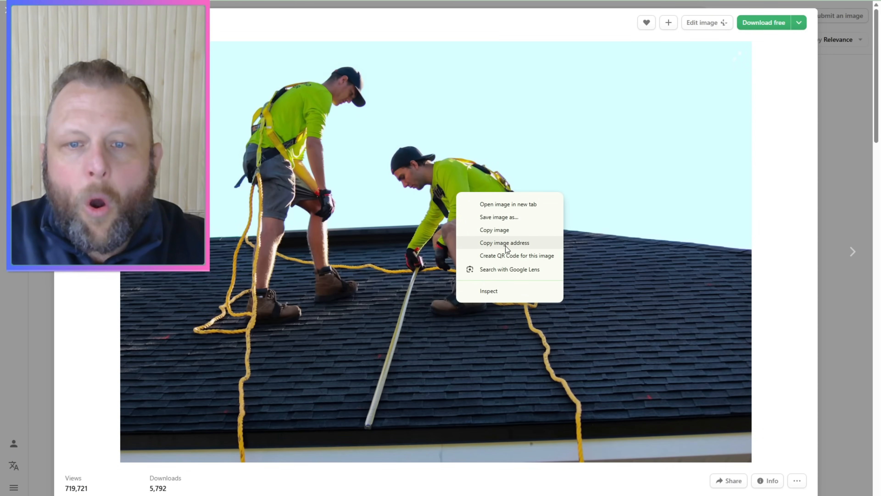
Search Google for a roofing logo and show the image results
left_click(693, 2)
type("roof")
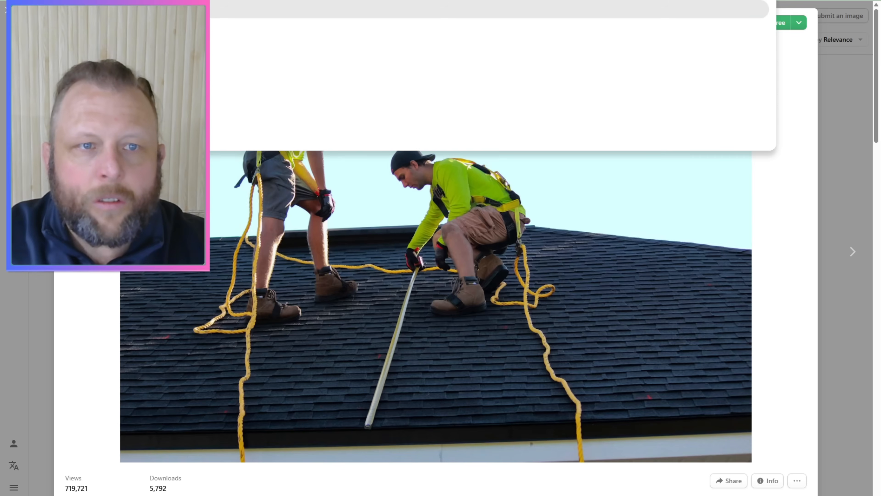
key("Return")
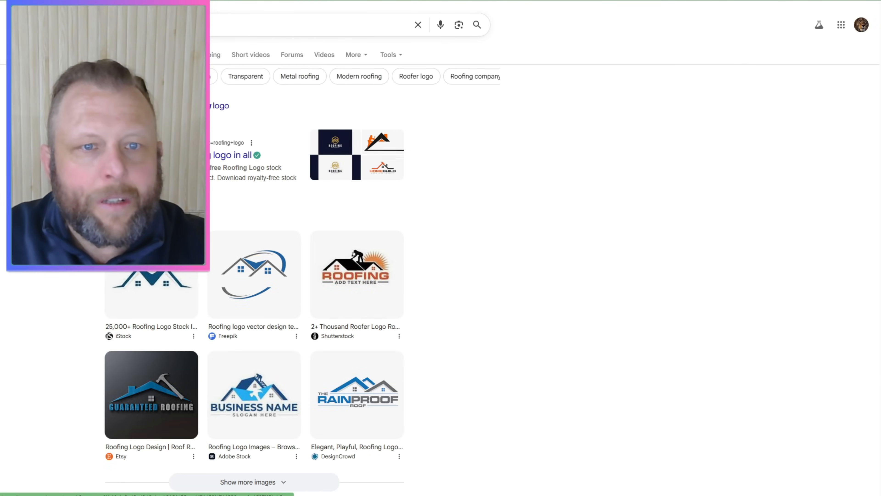
left_click(170, 55)
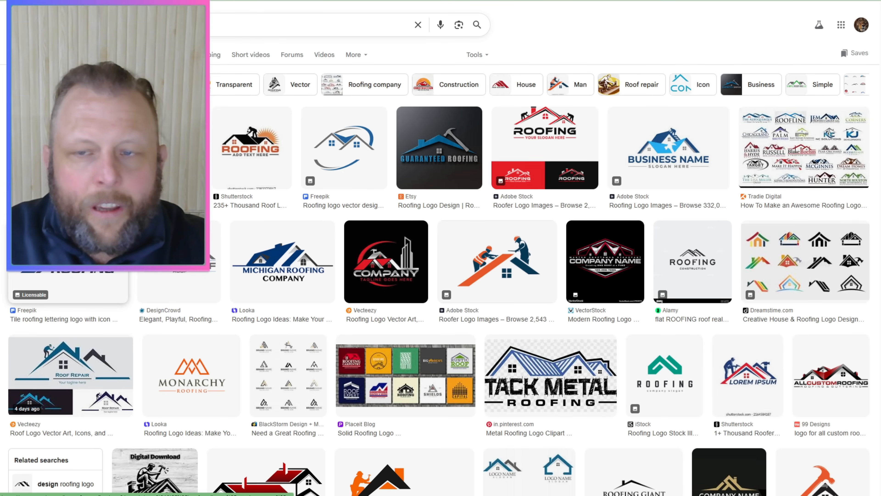
Preview the blue Freepik tile roofing logo and view the options for copying its image address
left_click(127, 276)
right_click(700, 195)
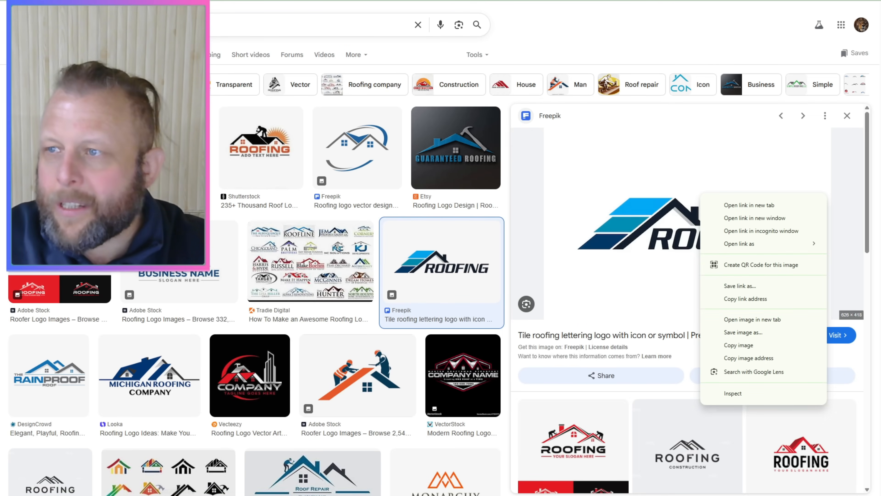
key("Escape")
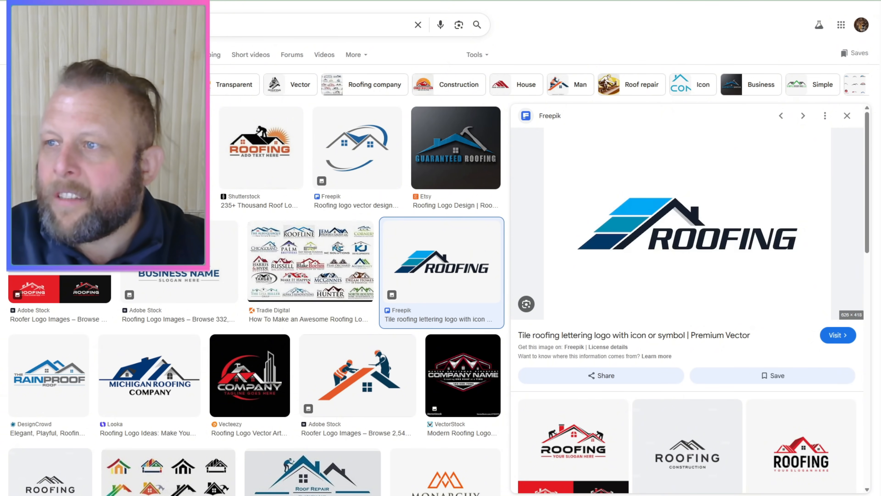
Bring the prompt document into view and review its Unsplash image links and logo link through to the end
left_click_drag(880, 25, 420, 11)
scroll(429, 194, "down", 1)
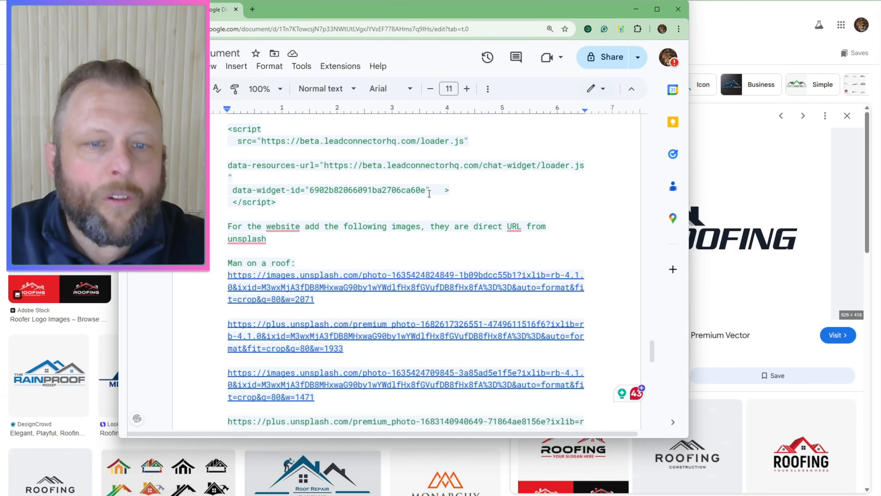
scroll(429, 194, "down", 2)
scroll(230, 180, "down", 15)
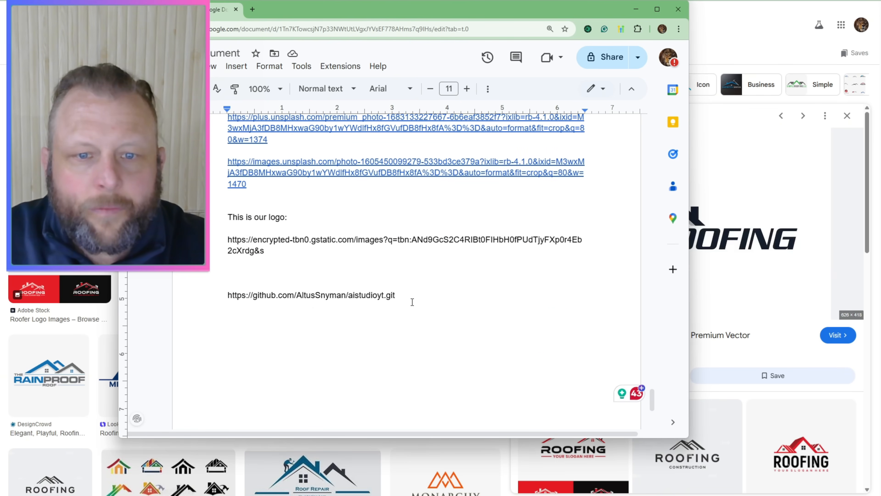
Delete the GitHub repository URL below the logo link, add blank lines there, and put the document away
triple_click(284, 295)
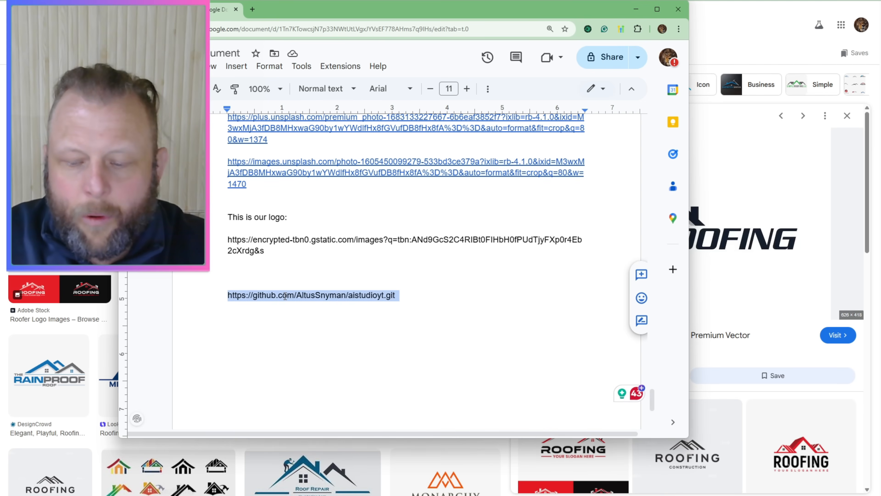
key("BackSpace")
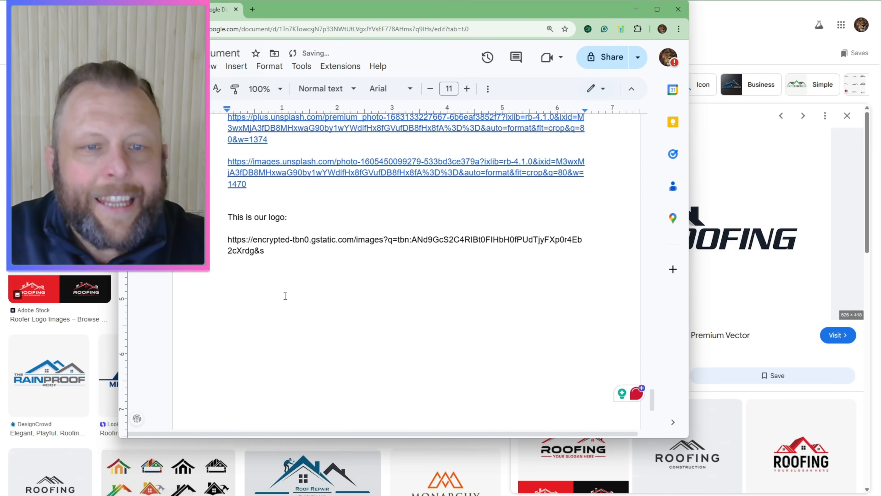
key("Return")
key("Return")
key("Return")
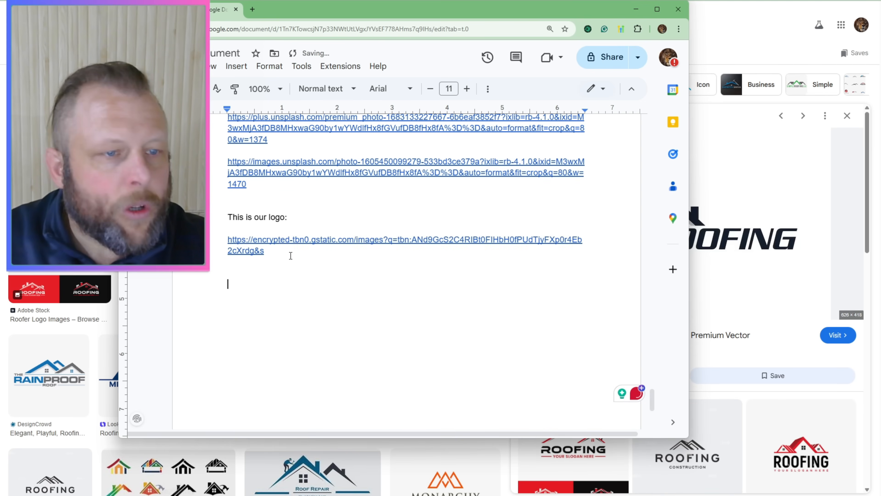
left_click_drag(399, 10, 880, 69)
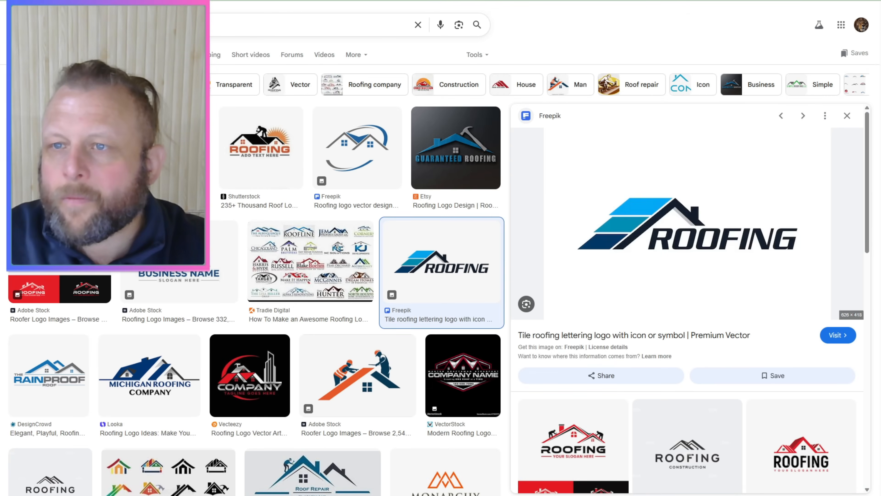
Find the Adobe color palette generator through a new browser tab, open it and dismiss the What's New announcement
key("ctrl+t")
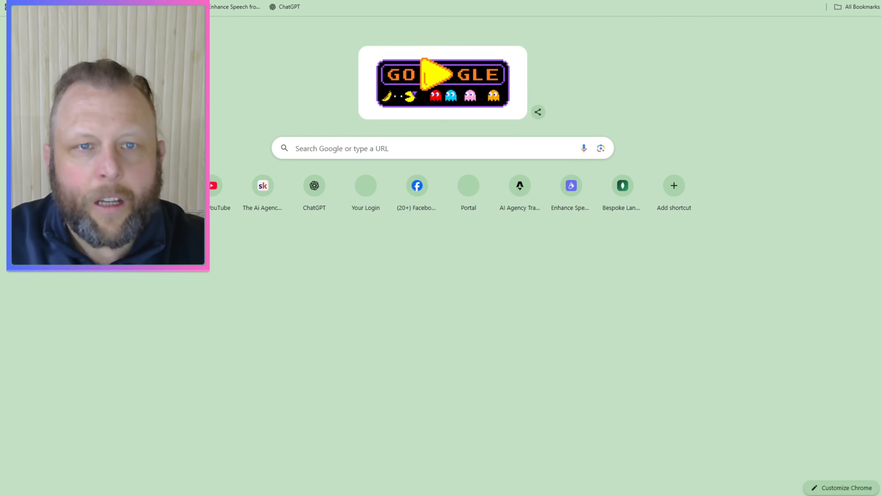
type("adobe")
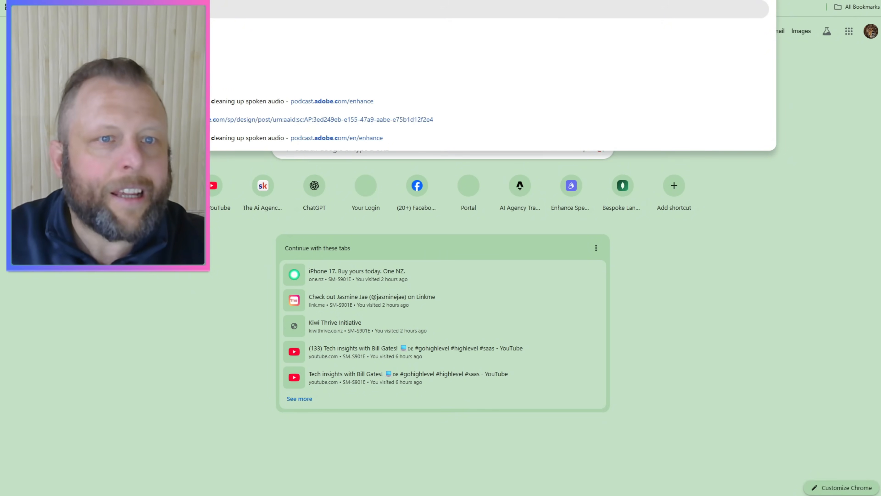
key("Return")
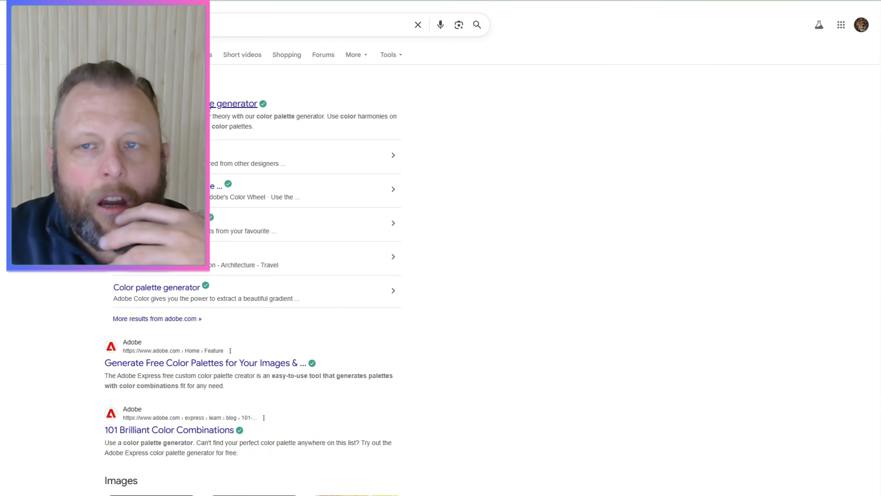
left_click(159, 103)
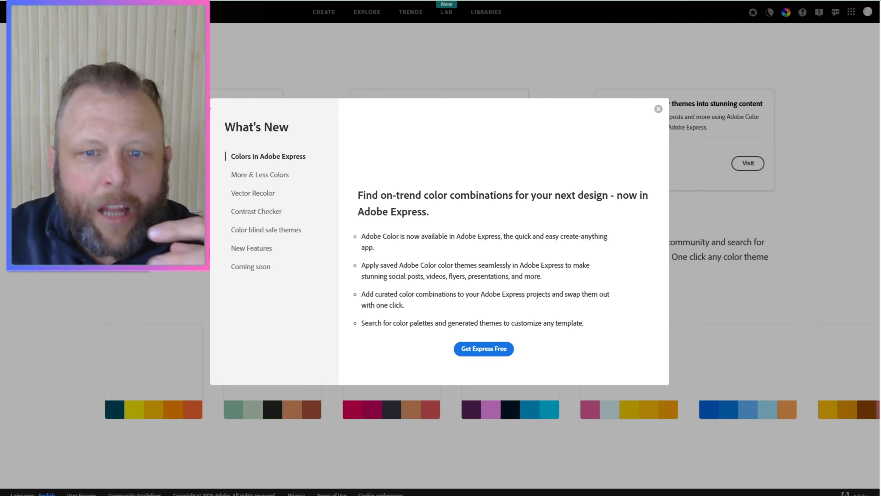
left_click(658, 112)
Examine the popular color themes and trending color palettes on the Adobe Color page
scroll(648, 130, "down", 3)
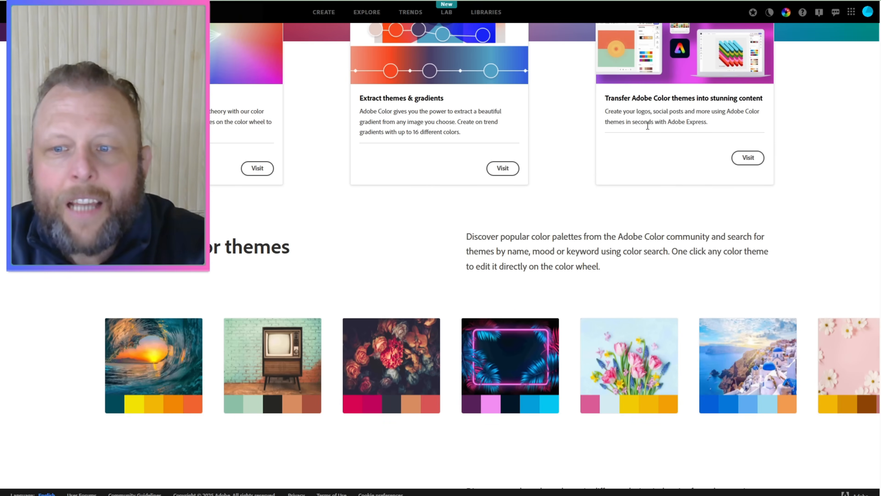
scroll(674, 201, "down", 6)
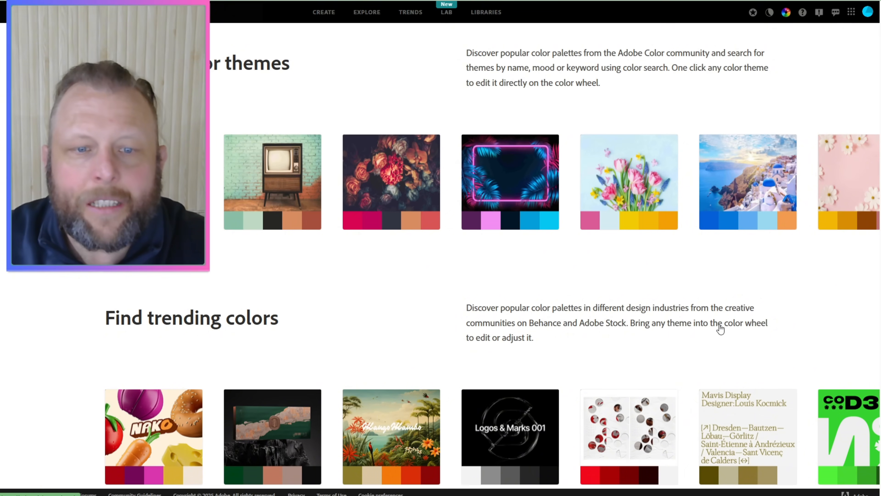
scroll(663, 311, "down", 2)
scroll(663, 312, "up", 6)
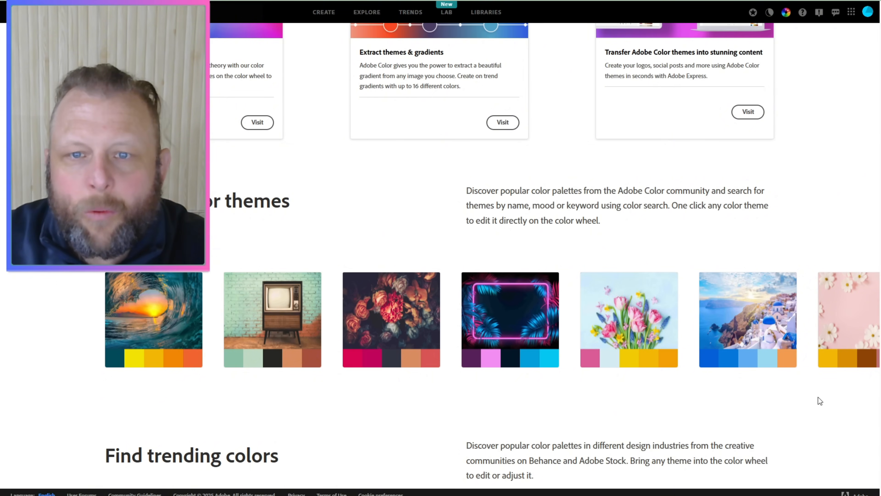
scroll(708, 369, "up", 4)
scroll(707, 369, "down", 10)
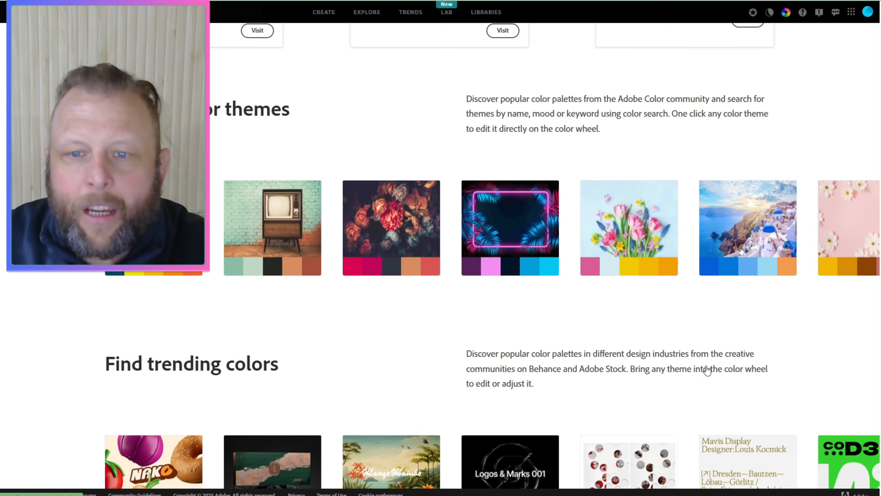
scroll(649, 268, "up", 7)
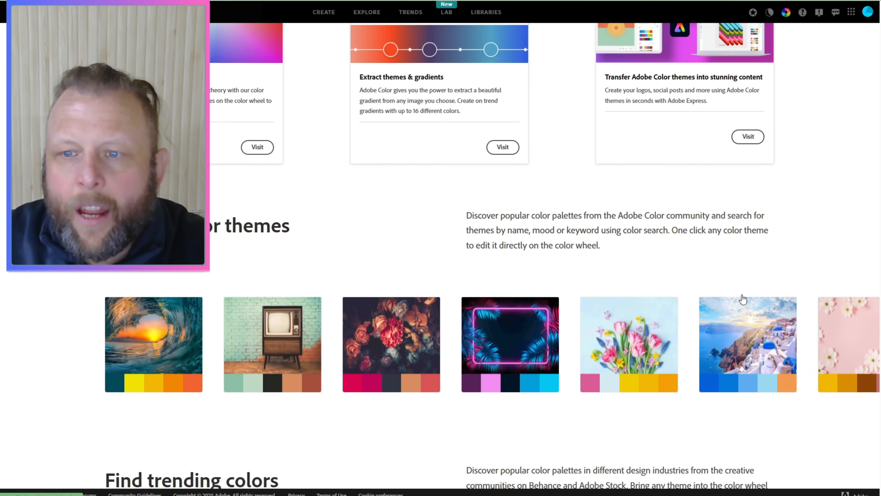
Explore Adobe Color themes, search for roofing palettes, and open the theme extracted from the photo of a worker nailing asphalt shingles
left_click(745, 323)
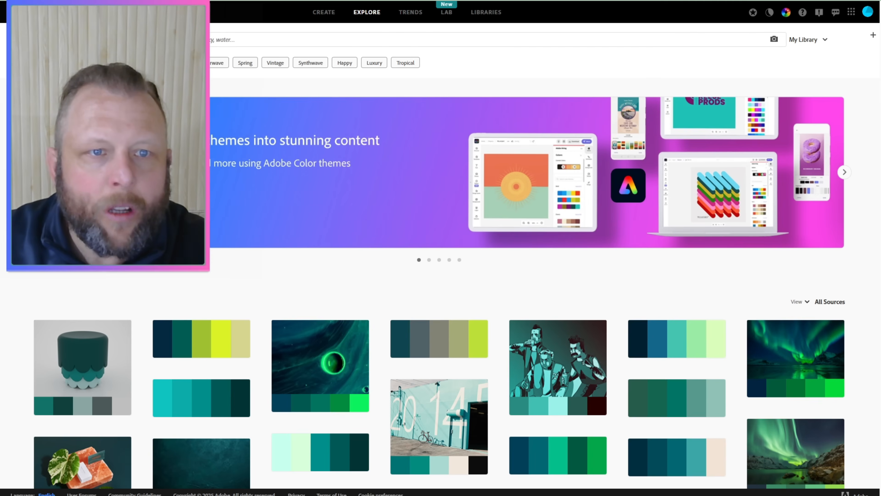
left_click(167, 39)
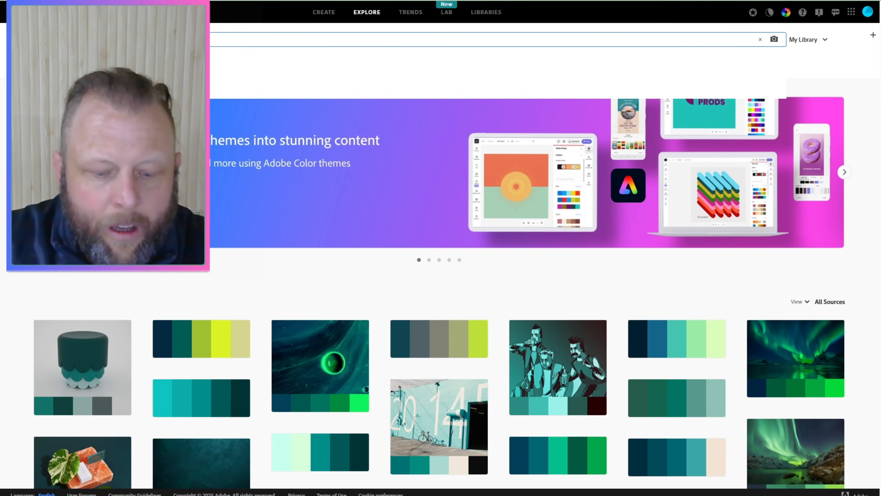
key("Return")
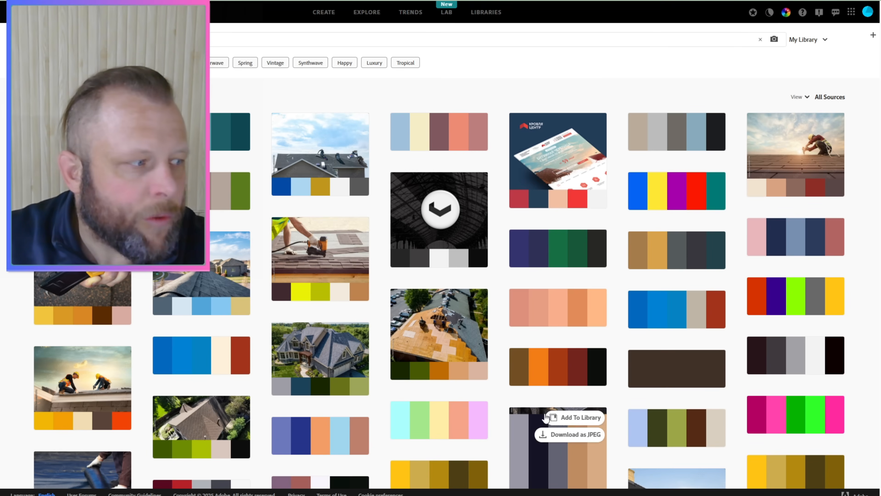
left_click(354, 278)
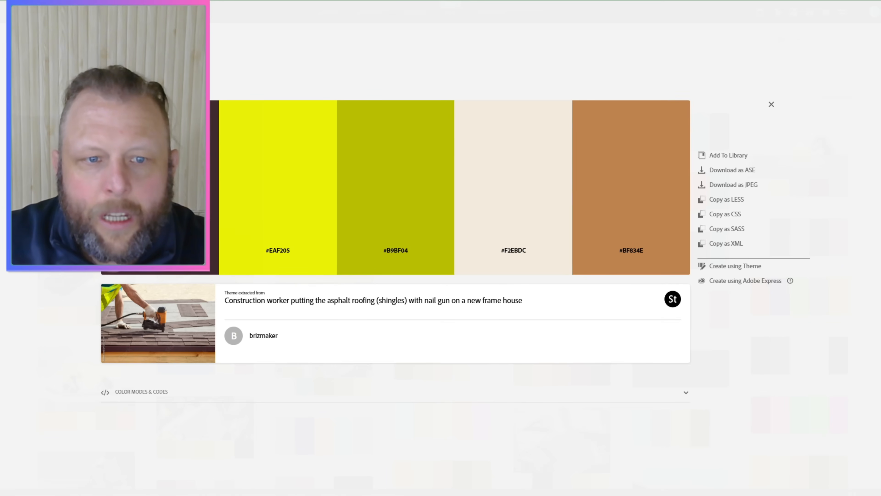
Bring back the prompt document and add a line below the logo link saying the website should have the following color theme
left_click_drag(880, 31, 431, 13)
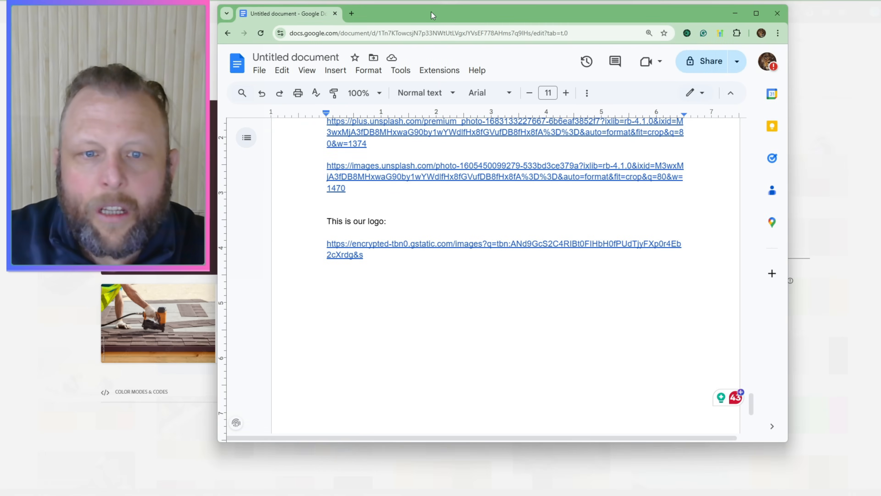
left_click(362, 295)
type("I want")
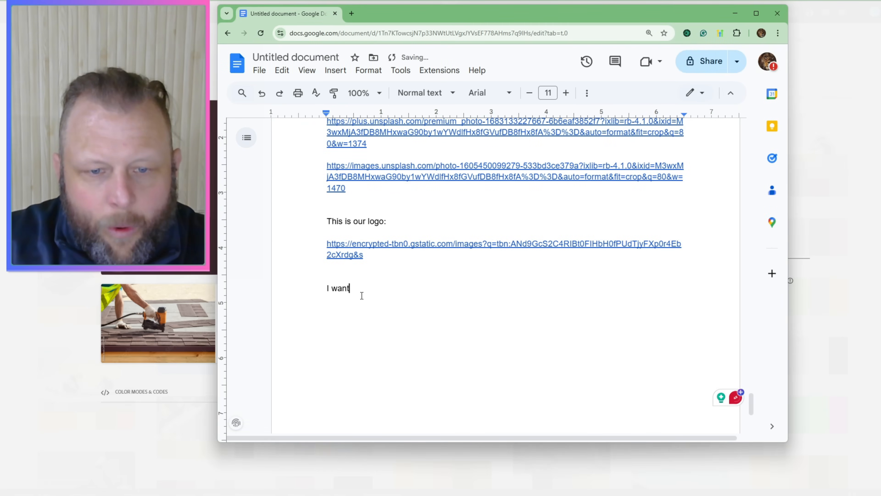
type(" the website to ")
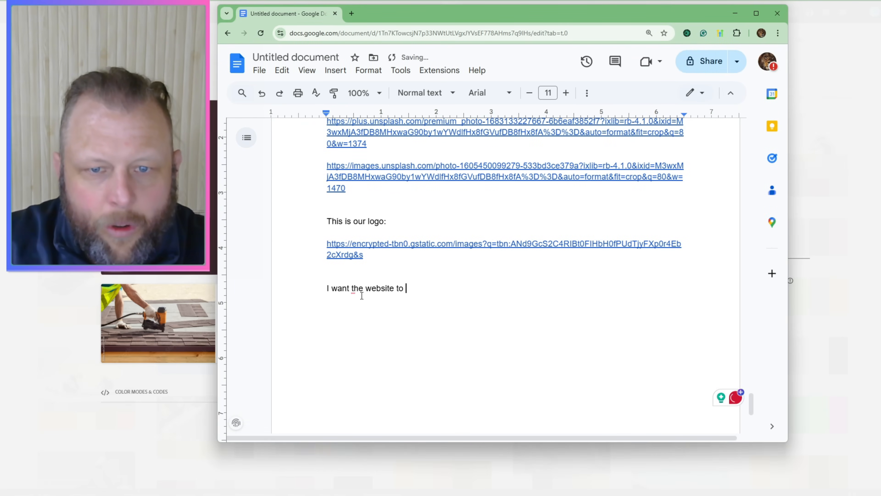
type("have the followi")
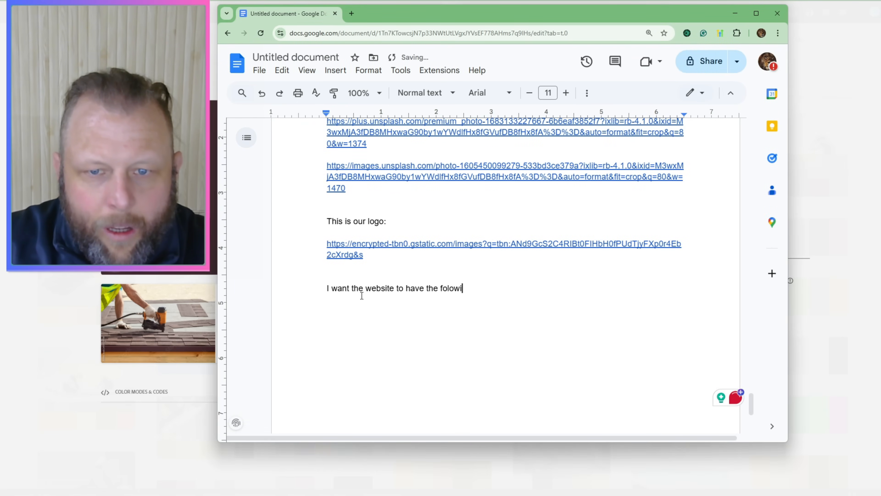
type("ng color them")
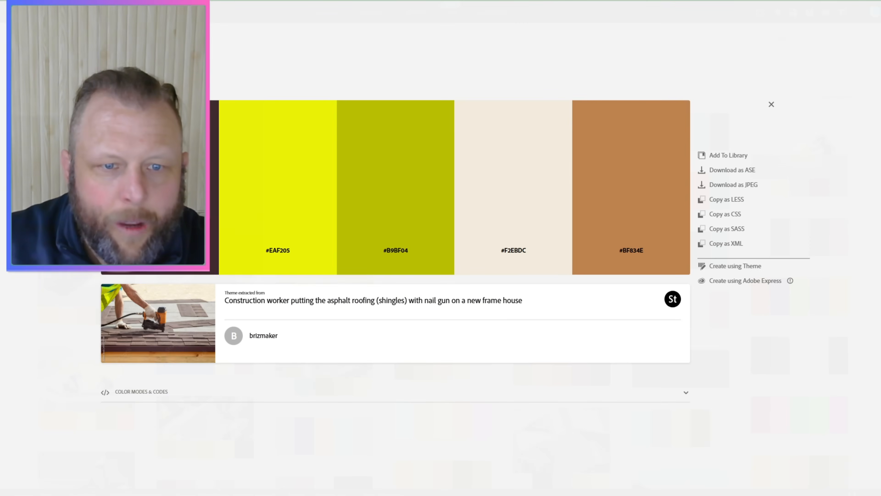
Try to select the hex codes of the roofing theme together, and copy the brown swatch's code #BF834E
mouse_move(660, 277)
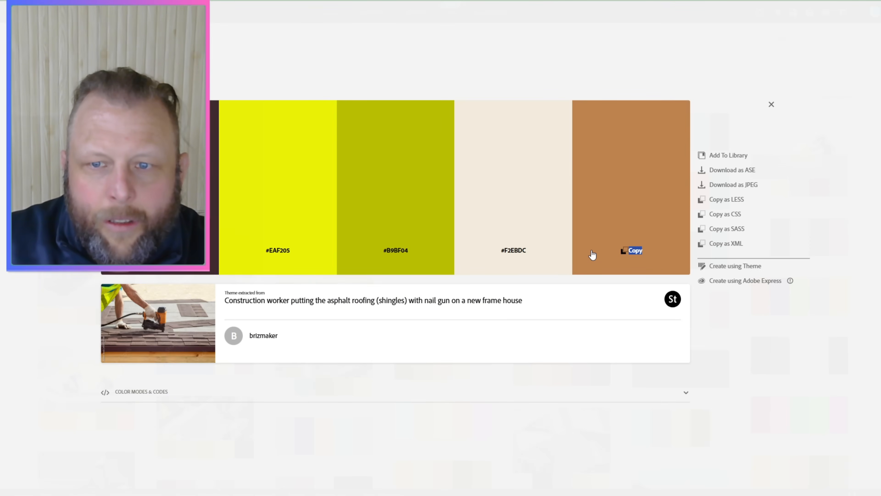
left_click_drag(593, 255, 381, 251)
left_click_drag(180, 255, 502, 339)
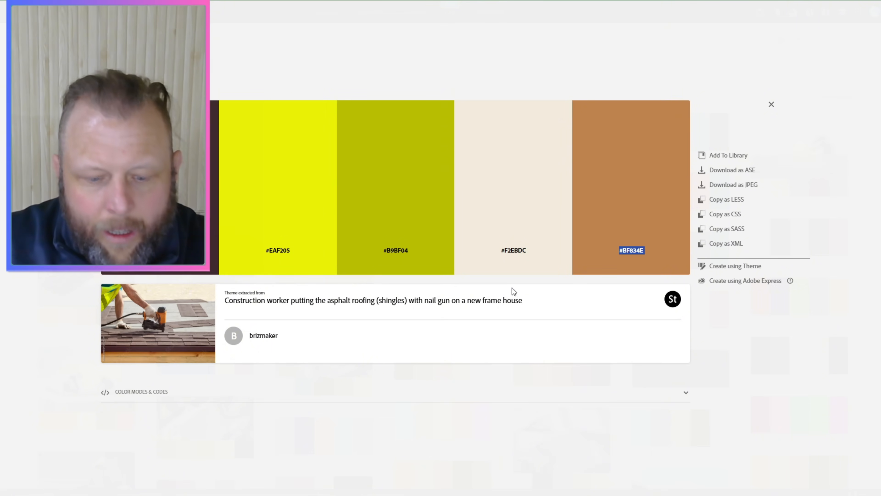
left_click(623, 251)
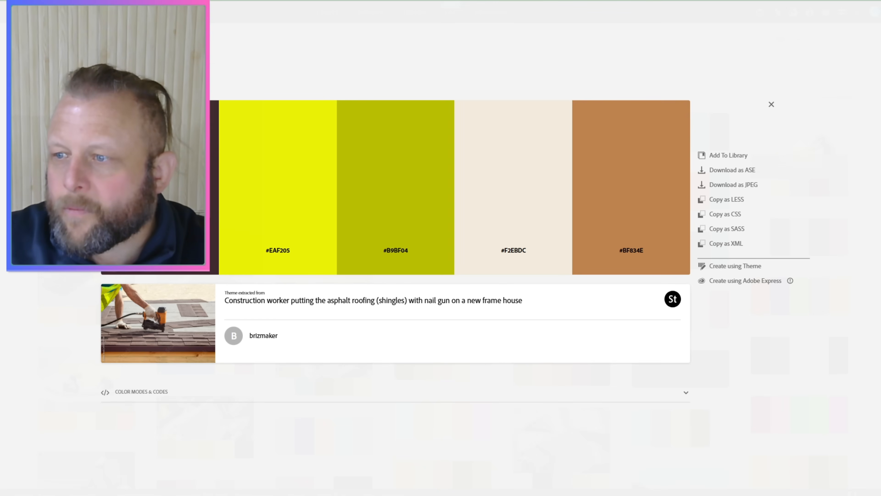
Bring back the prompt document, copy its entire text, and move the document window out of the way
left_click_drag(880, 52, 374, 24)
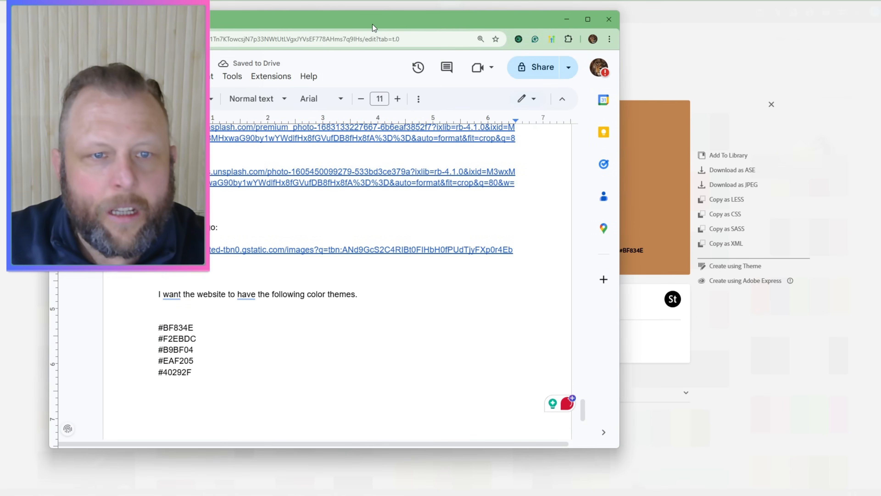
left_click(242, 394)
key("ctrl+a")
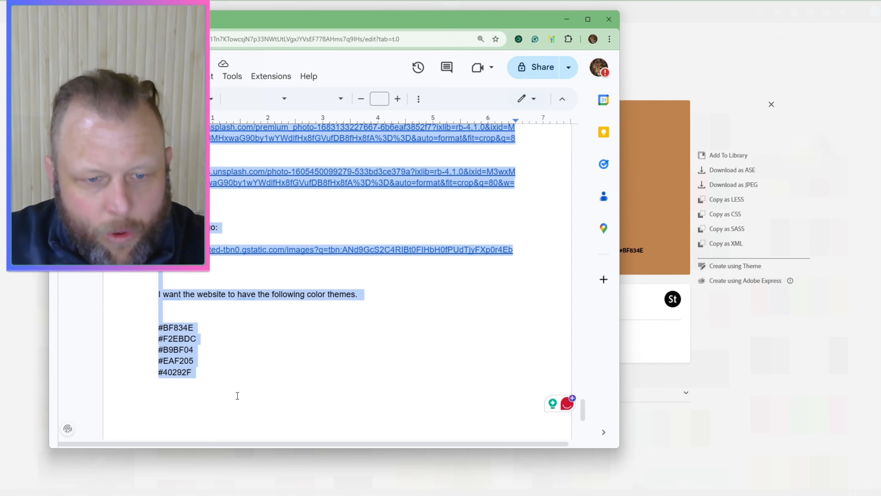
left_click_drag(334, 24, 880, 97)
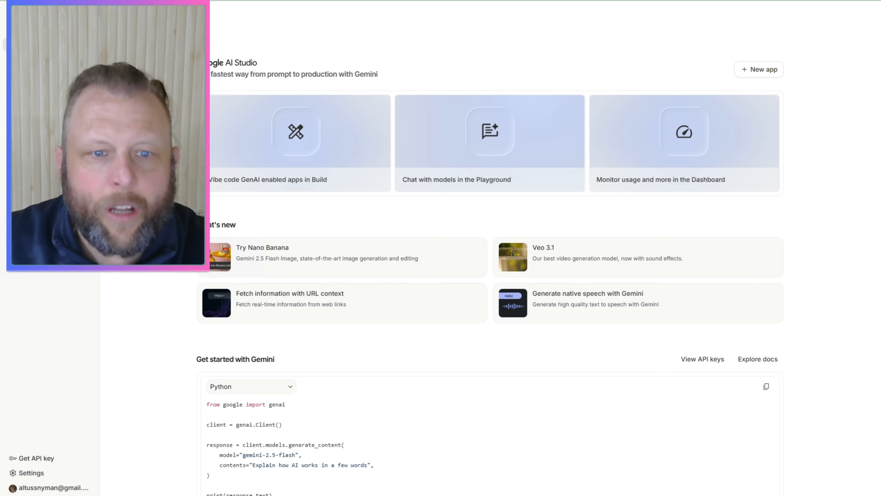
Open Build in Google AI Studio and paste the complete roofing website prompt as the idea description
left_click(214, 138)
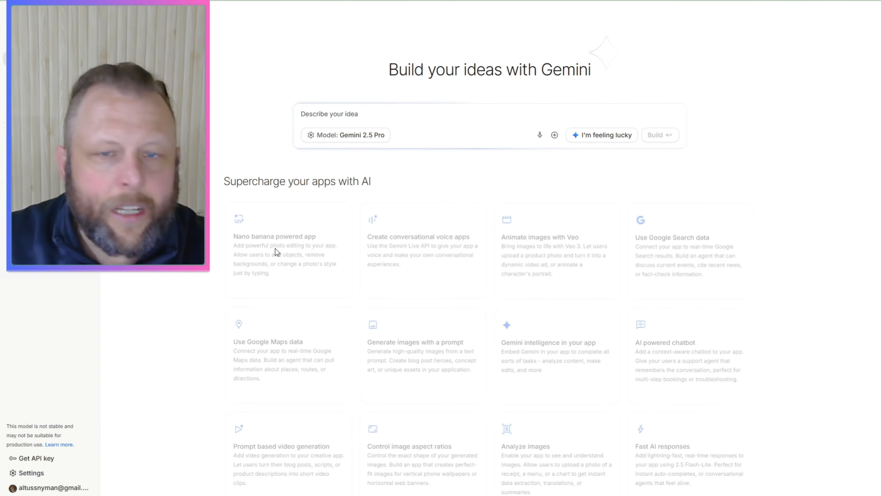
left_click(437, 114)
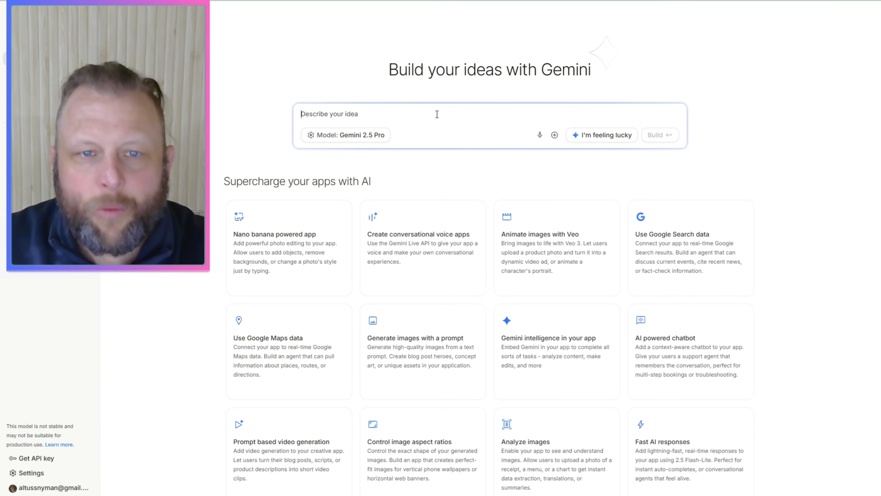
type("https://encrypted-tbn0.gstatic.com/images?q=tbn:ANd9GcS2C4RIBt0FIHbH0fPUdTjyFXp0r4Eb2cXrdg&s   I want the website to have the following color themes.   #BF834E #F2EBDC #B9BF04 #EAF205 #40292F")
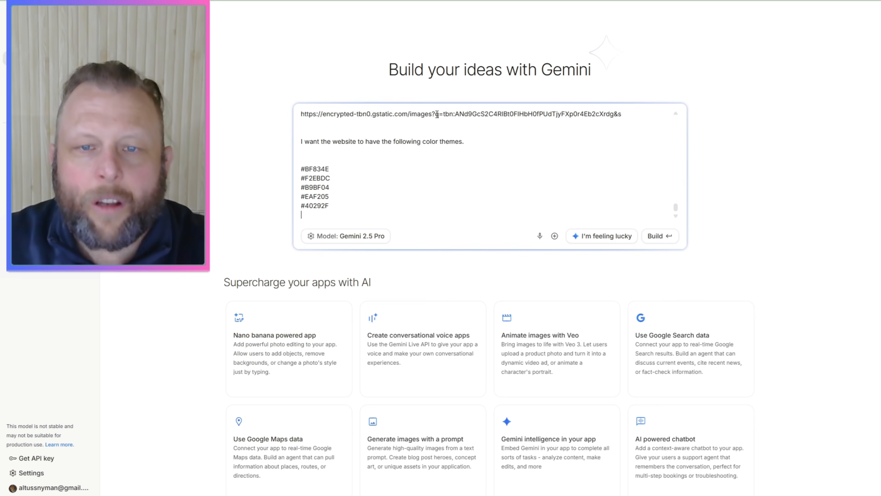
key("ctrl+v")
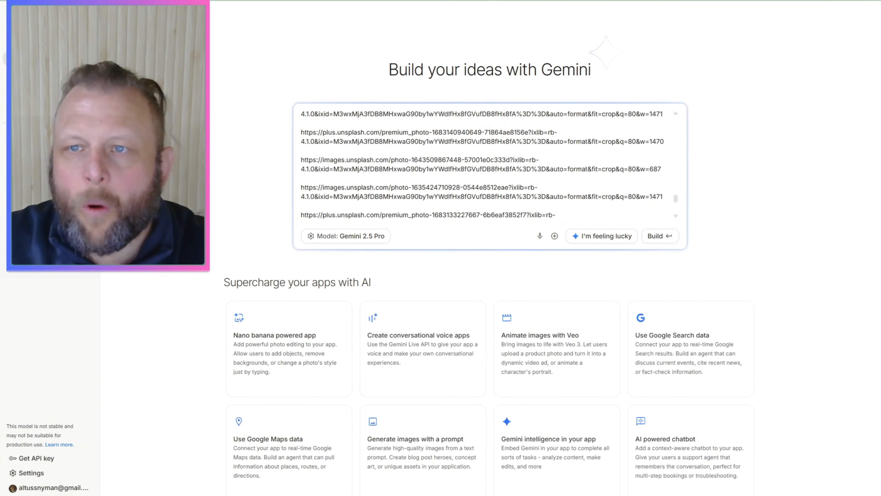
Search Google for a stopwatch in a new tab, and return to the AI Studio prompt
key("ctrl+t")
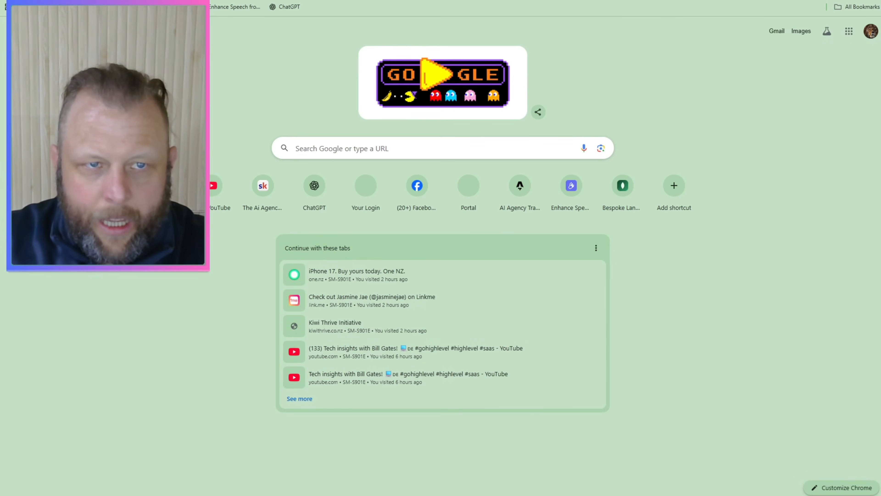
type("stor")
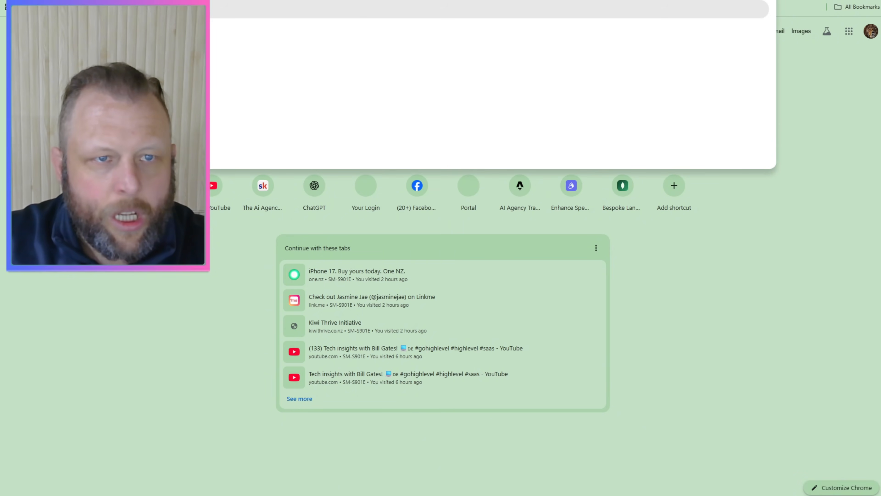
key("Return")
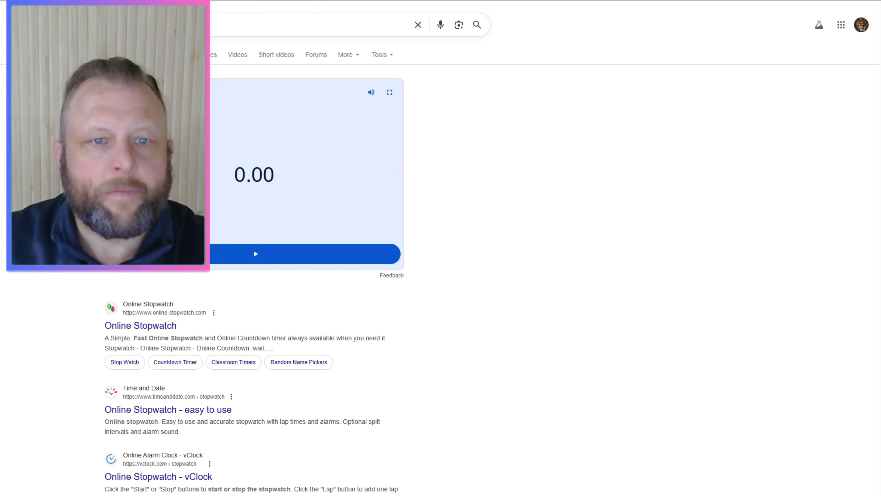
left_click(194, 0)
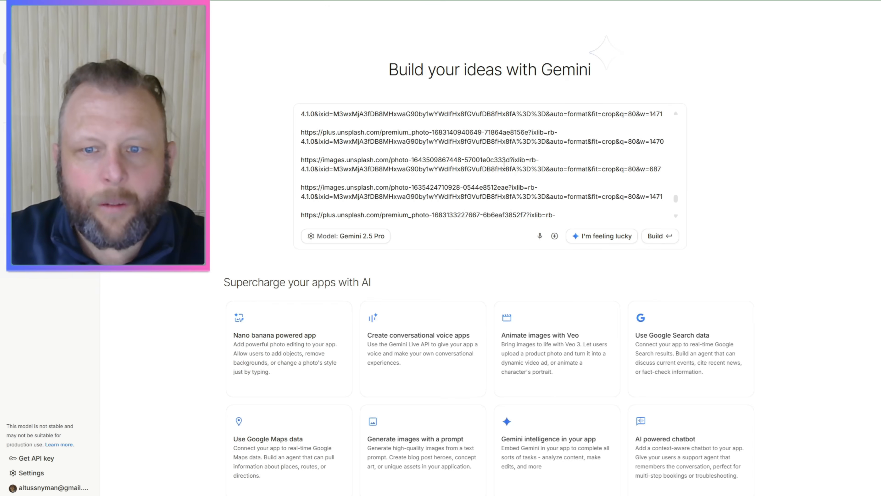
Start building the roofing website from the prompt with Gemini 2.5 Pro, and start the stopwatch to time it
left_click(654, 238)
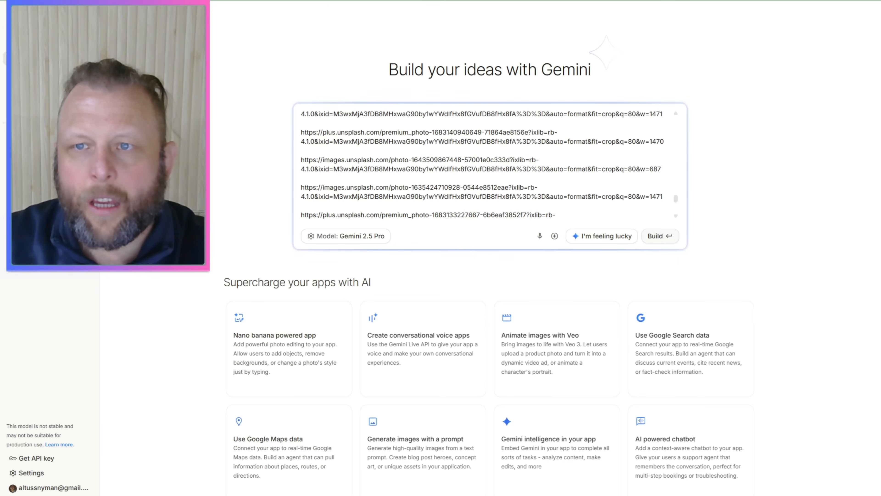
key("ctrl+Tab")
left_click(325, 256)
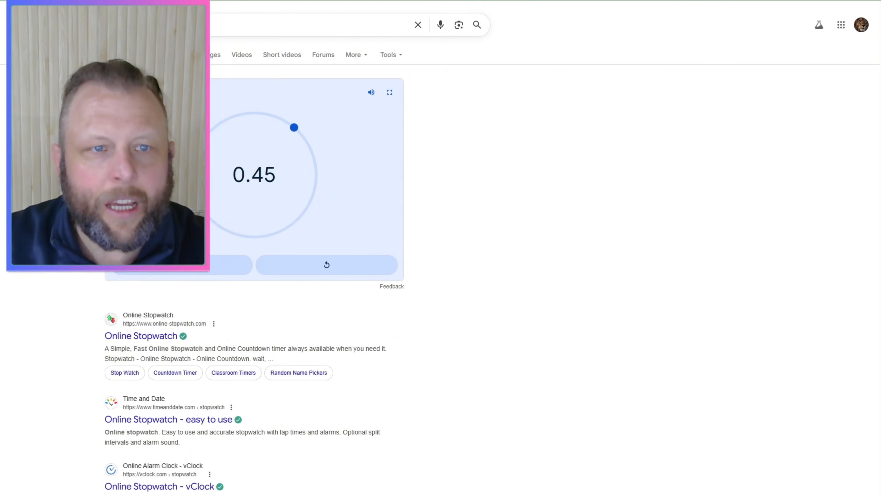
key("ctrl+shift+Tab")
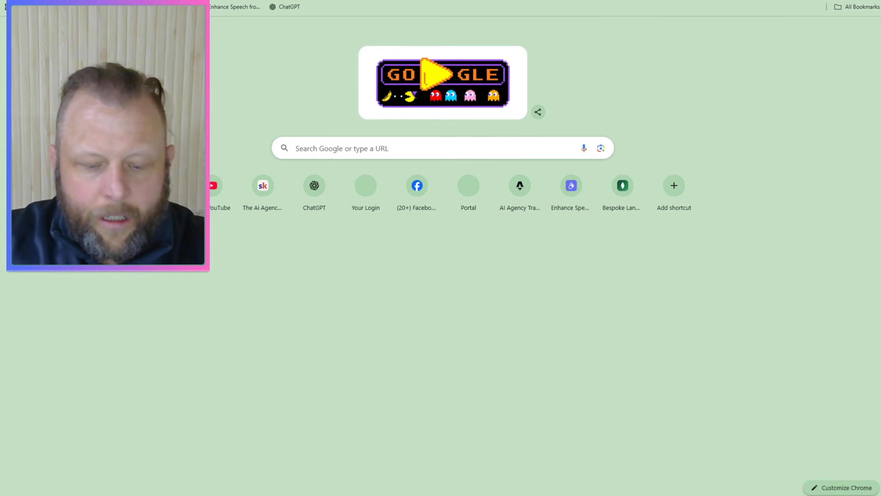
Open GitHub and bring up the form for a new repository, ready for its name
type("github")
key("Return")
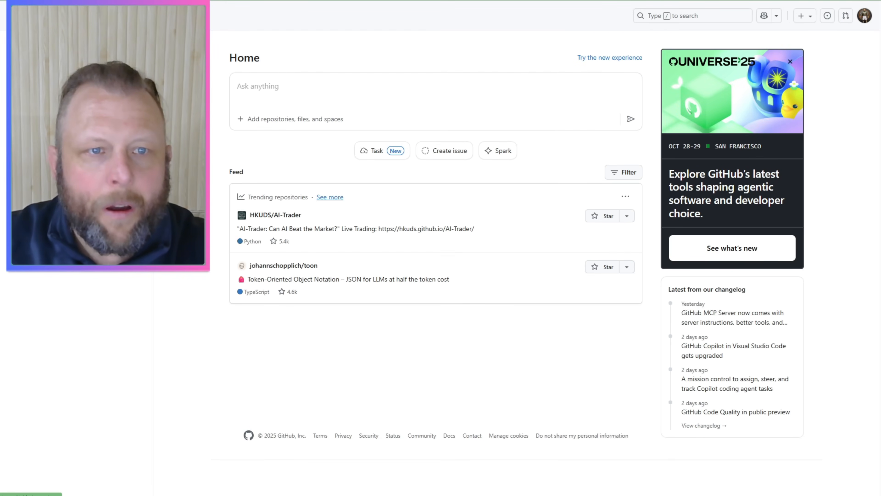
left_click(130, 51)
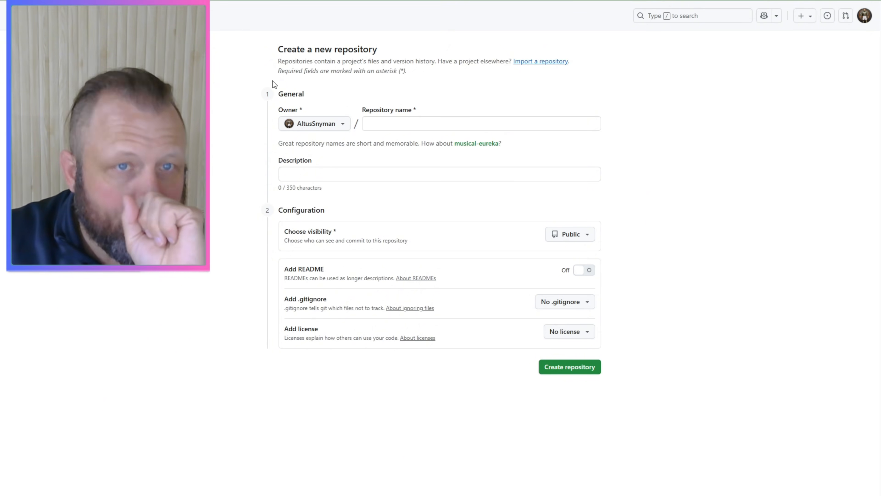
left_click(384, 123)
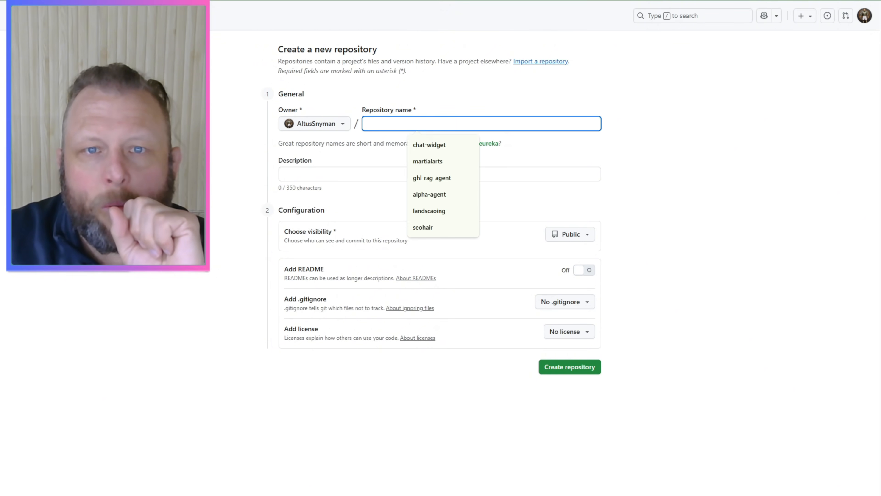
Switch to the aistudioyt repository and display its HTTPS clone URL
key("ctrl+Tab")
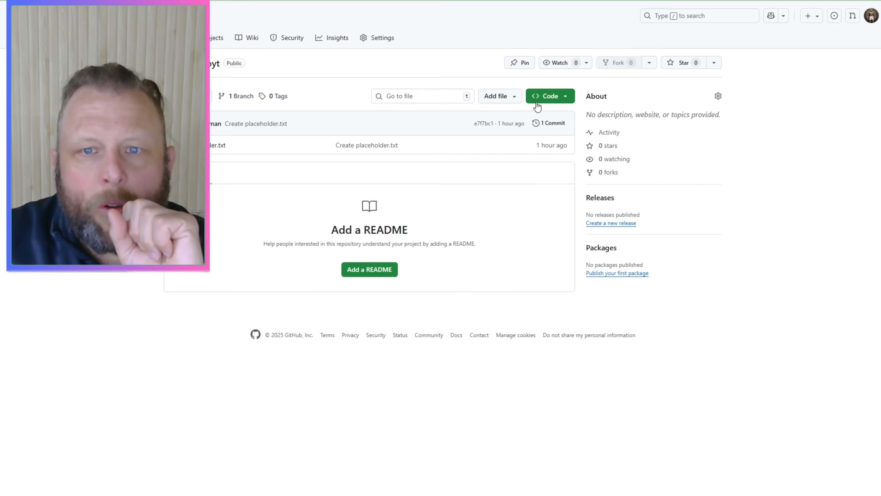
left_click(563, 98)
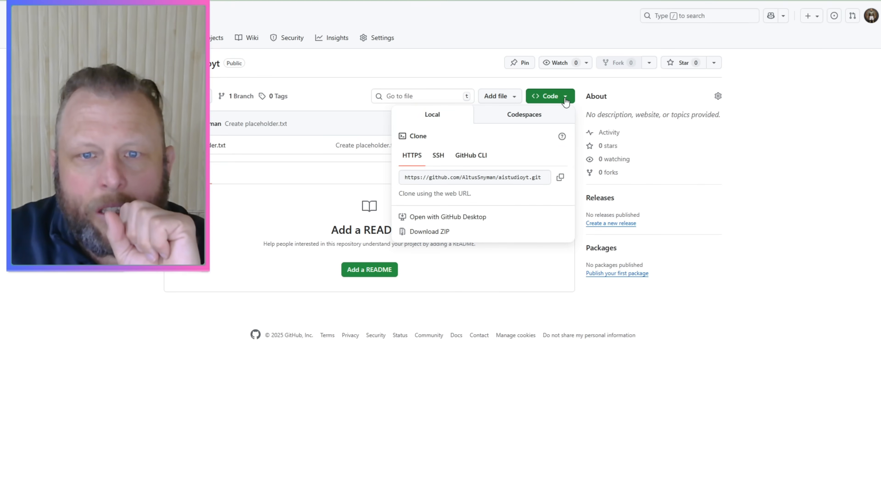
left_click(471, 179)
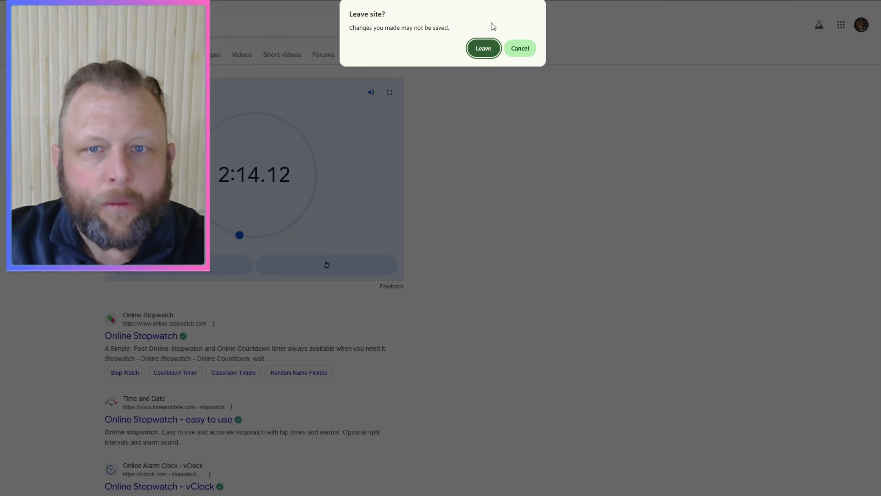
Leave the stopwatch page, and open and close the chat widget in the generated website's preview
left_click(483, 48)
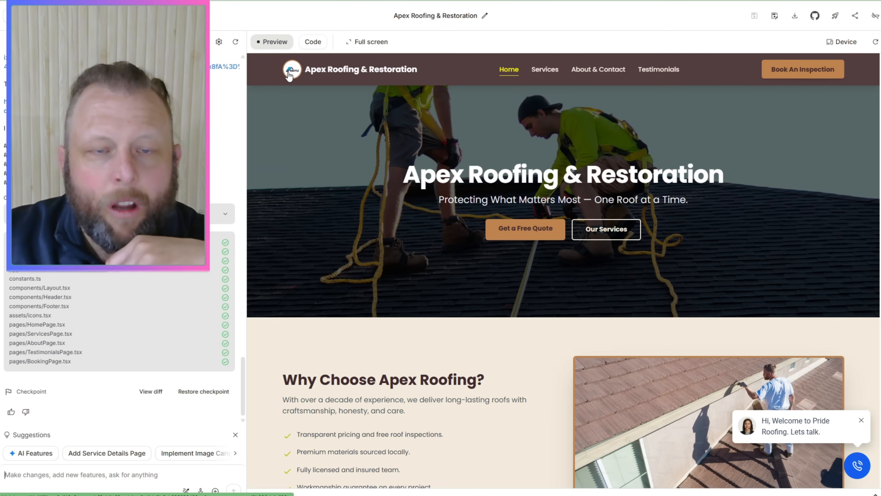
left_click(859, 465)
left_click(860, 466)
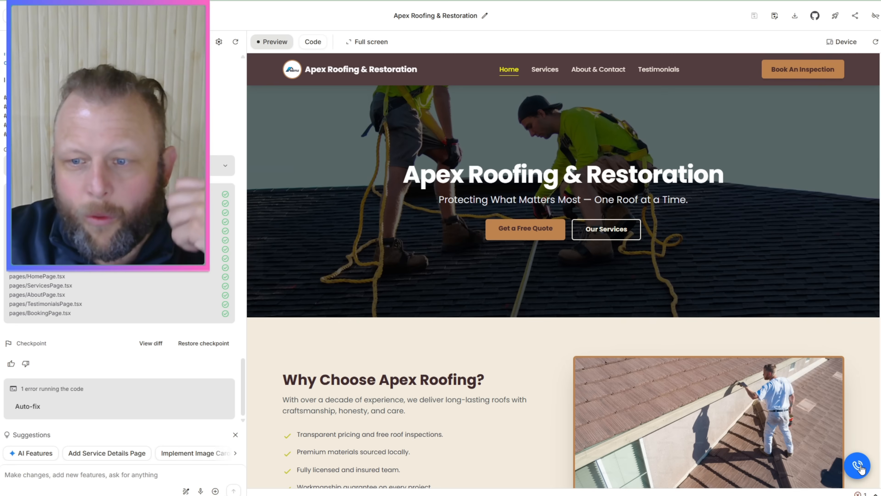
Examine the generated home page from the hero and service cards to the reviews and footer, and return to its start
scroll(659, 313, "down", 3)
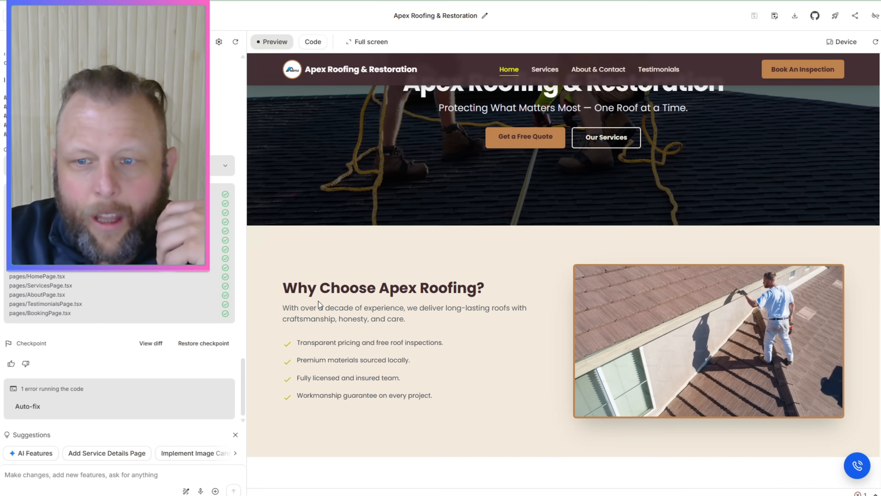
scroll(723, 349, "down", 5)
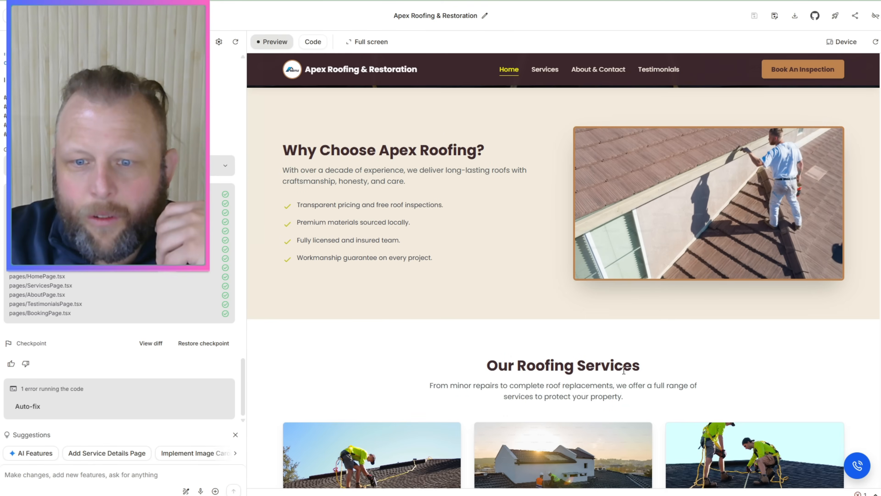
scroll(533, 369, "down", 3)
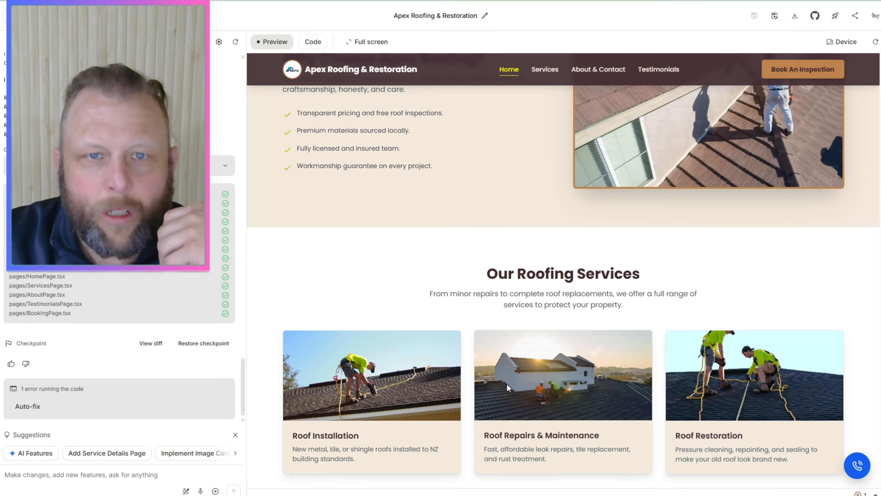
scroll(517, 366, "down", 1)
scroll(517, 366, "down", 4)
scroll(794, 277, "down", 4)
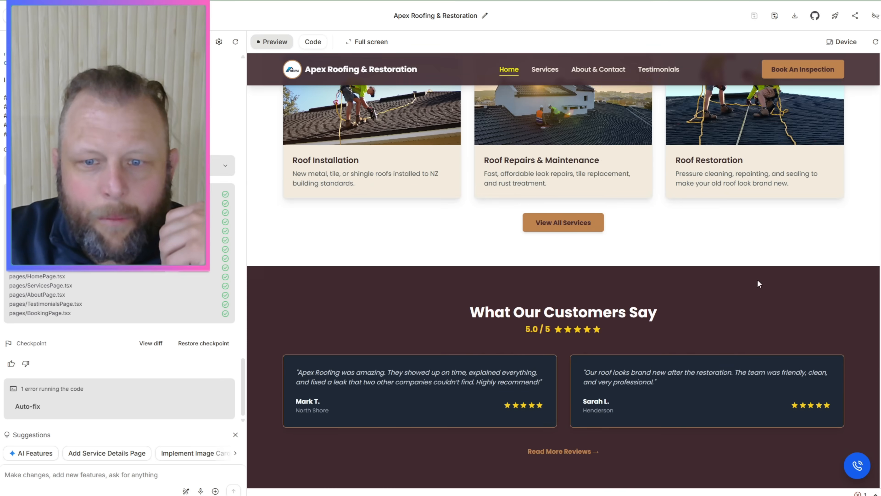
scroll(581, 367, "down", 4)
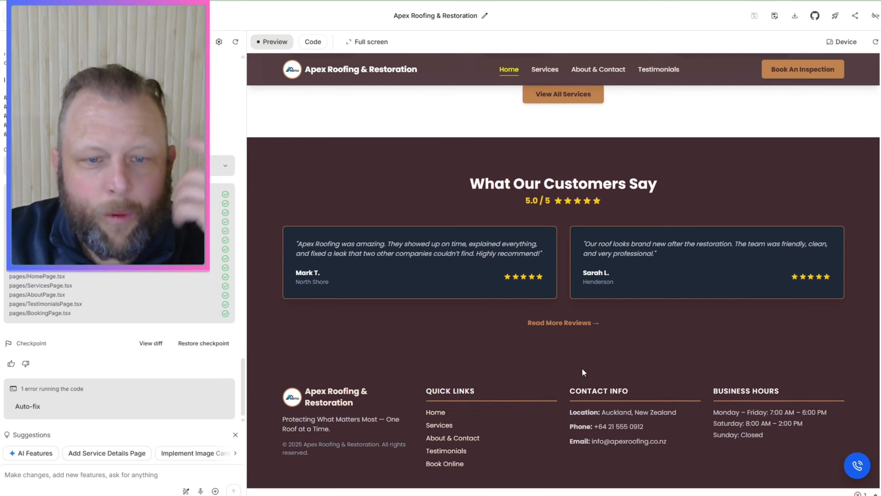
scroll(581, 368, "up", 15)
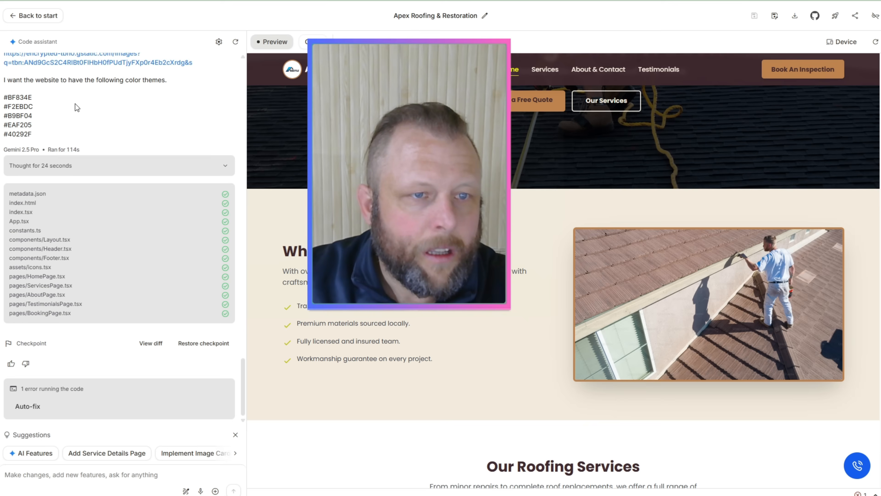
scroll(75, 106, "up", 3)
scroll(39, 202, "down", 3)
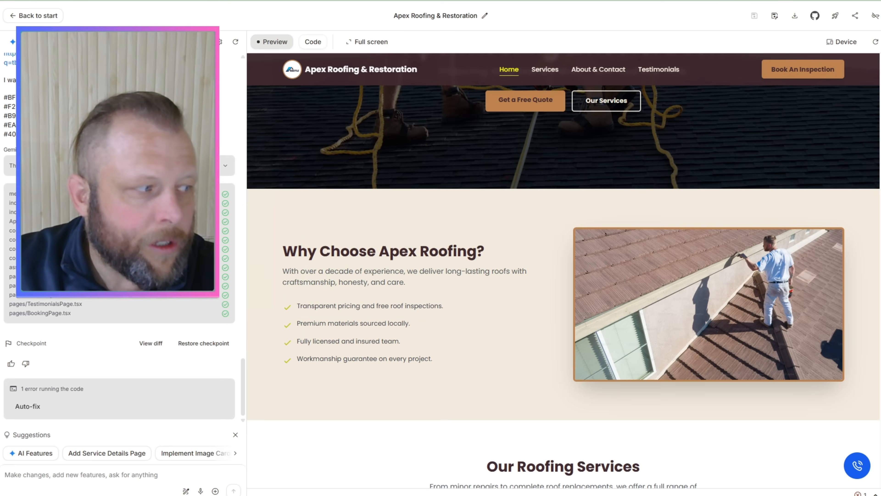
scroll(586, 337, "up", 4)
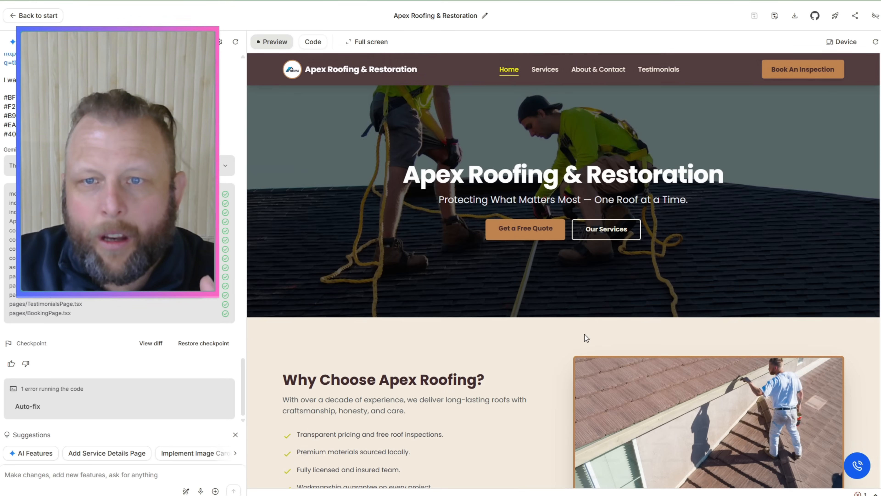
Open the generated site's Services page and review the service cards, the pricing table and the inspection booking section
left_click(545, 70)
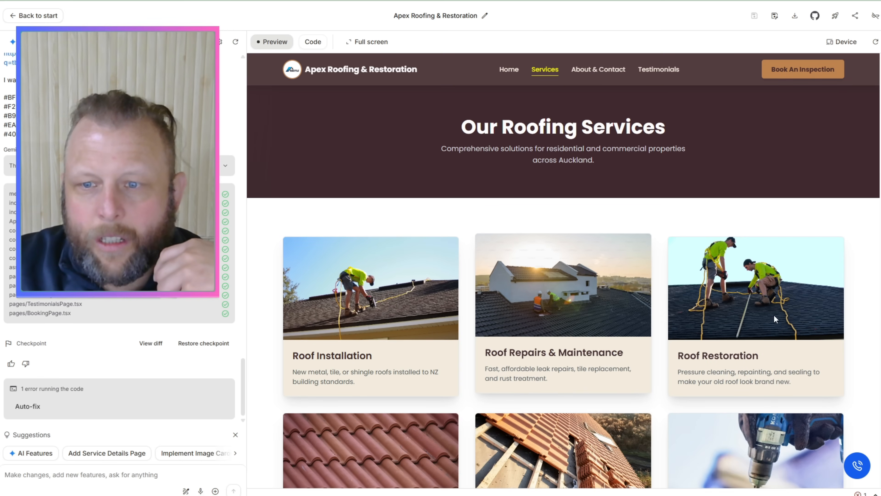
scroll(789, 329, "down", 4)
scroll(790, 332, "down", 10)
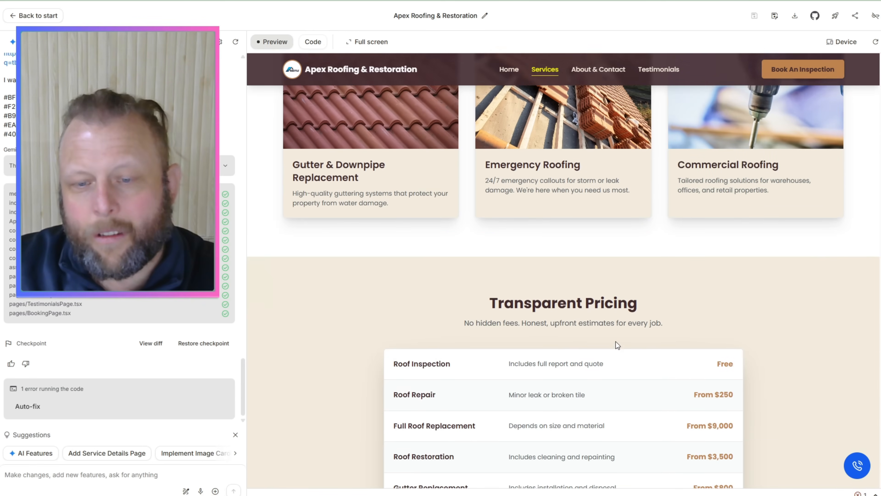
scroll(615, 343, "down", 5)
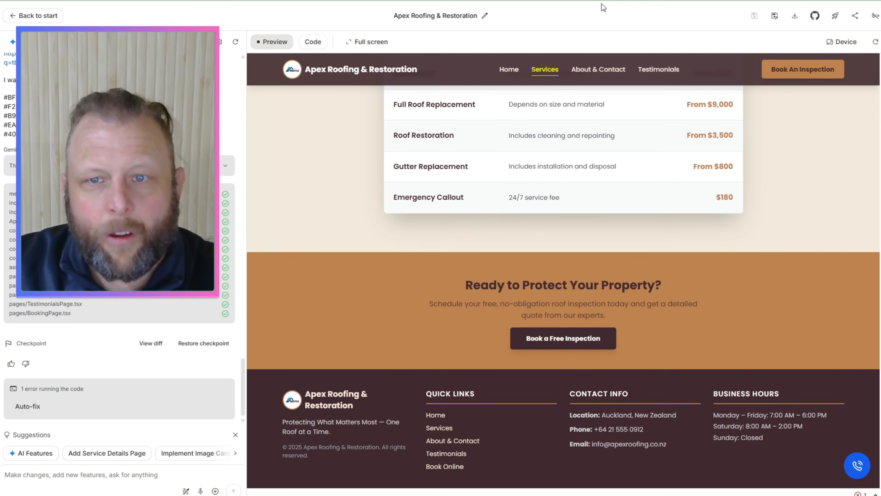
Open the generated site's About & Contact page and review the embedded roofing registration form
left_click(594, 75)
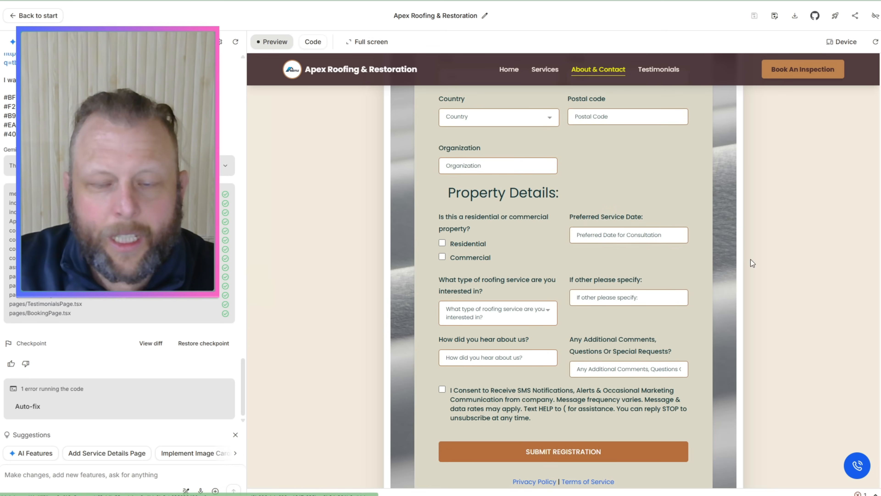
scroll(714, 264, "up", 15)
scroll(715, 263, "down", 10)
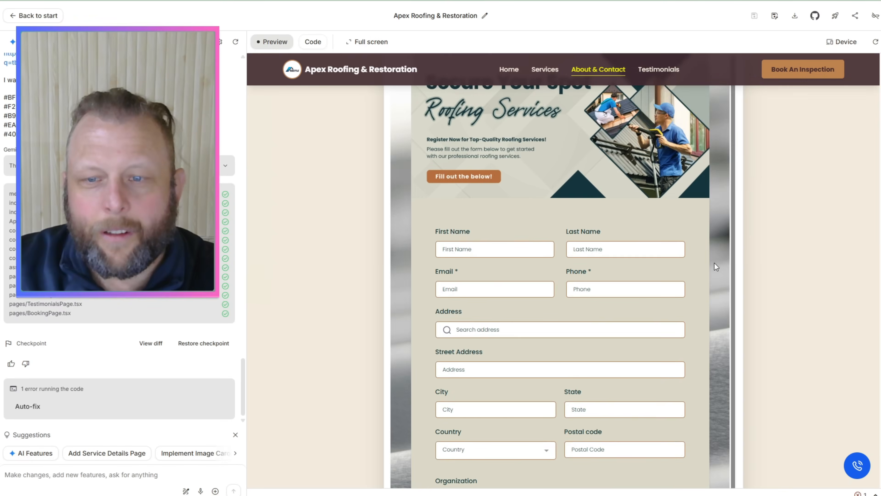
Look over the rest of the registration form, and open the Testimonials page to review its rating header and customer reviews
scroll(714, 263, "down", 4)
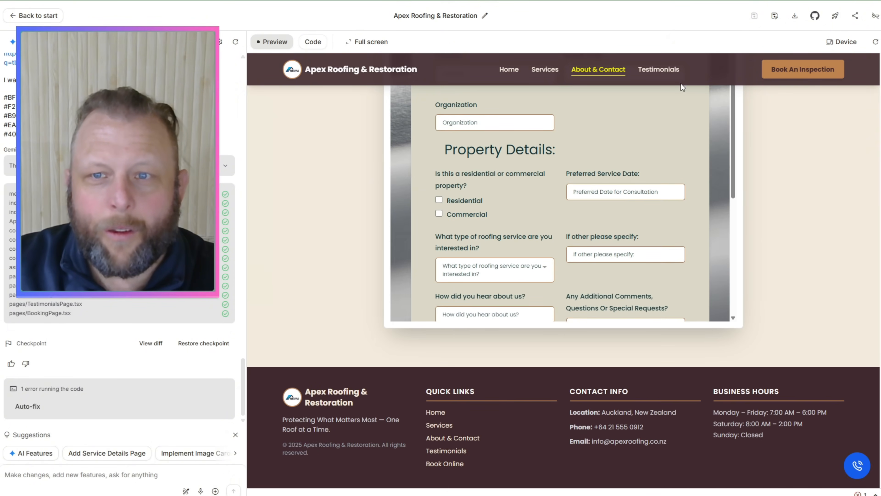
left_click(668, 71)
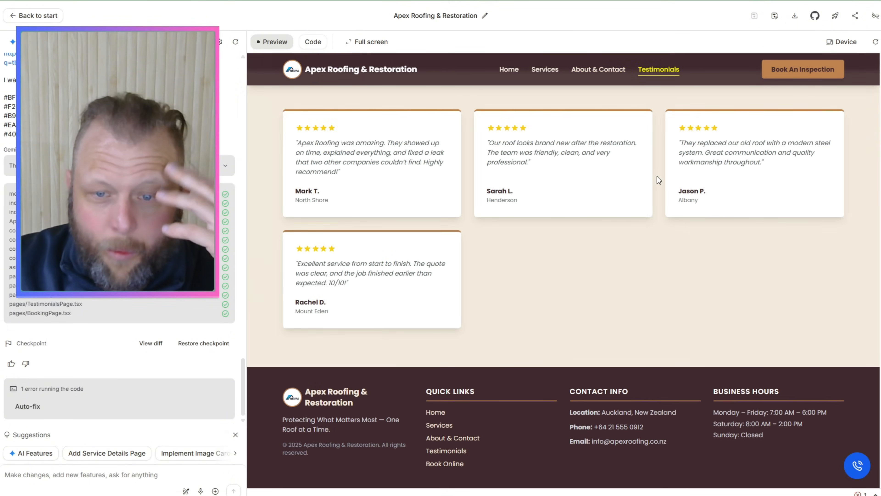
scroll(614, 306, "up", 4)
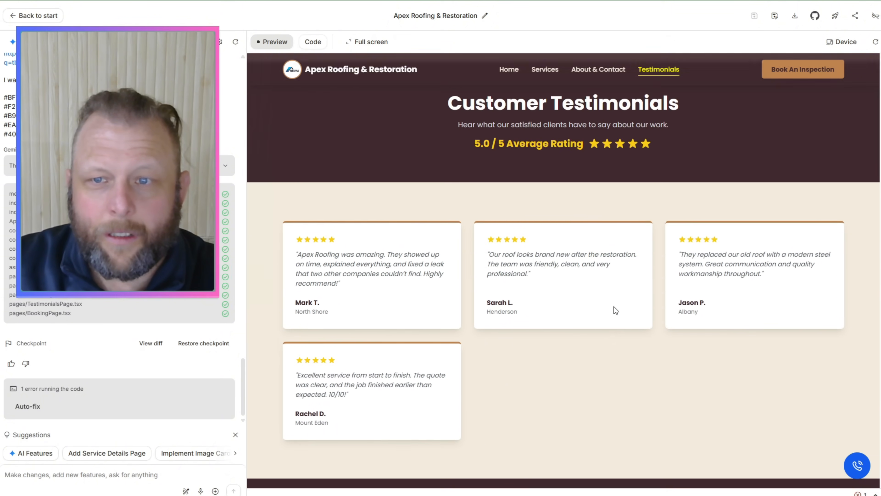
Open the generated site's inspection booking page and review the embedded calendar, time slots and time zone selector
left_click(818, 70)
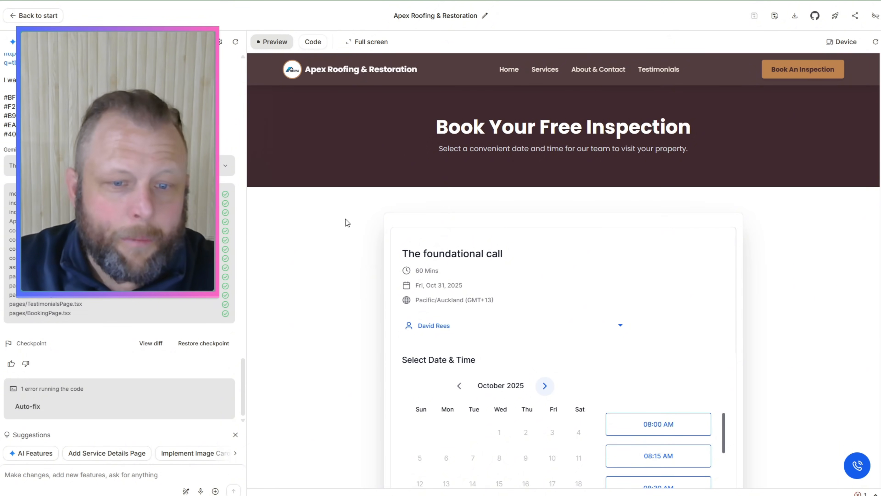
scroll(443, 205, "down", 8)
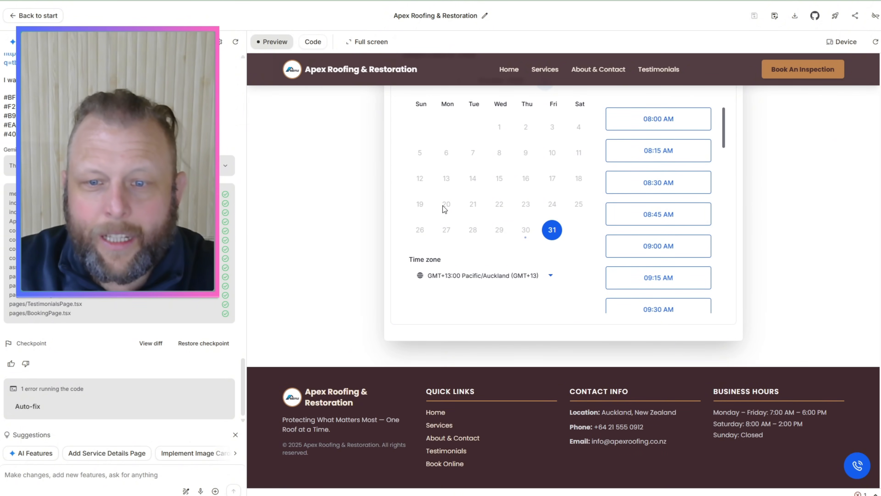
scroll(443, 205, "up", 8)
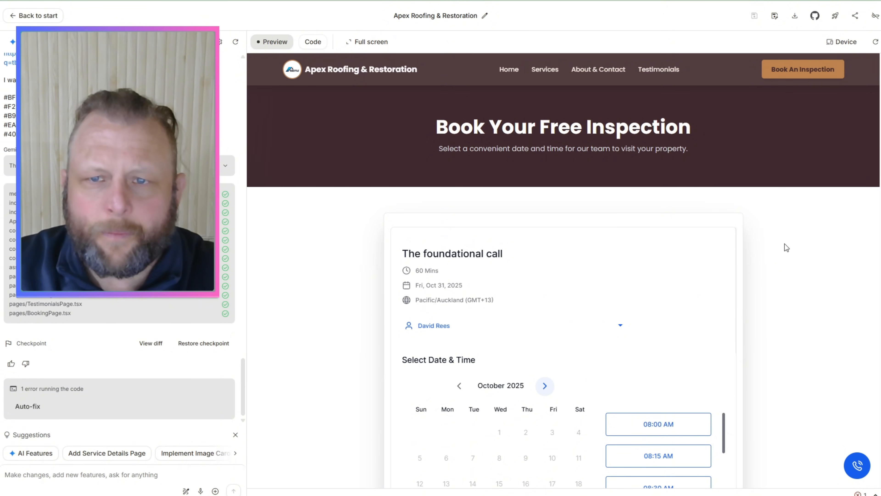
Return to the generated site's Home page and review the Why Choose, services and customer review sections
left_click(509, 72)
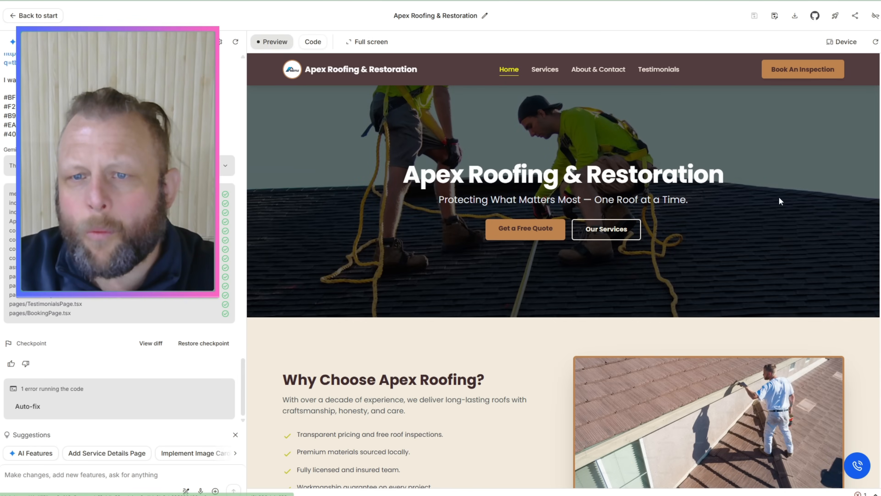
scroll(739, 268, "down", 5)
scroll(739, 268, "down", 10)
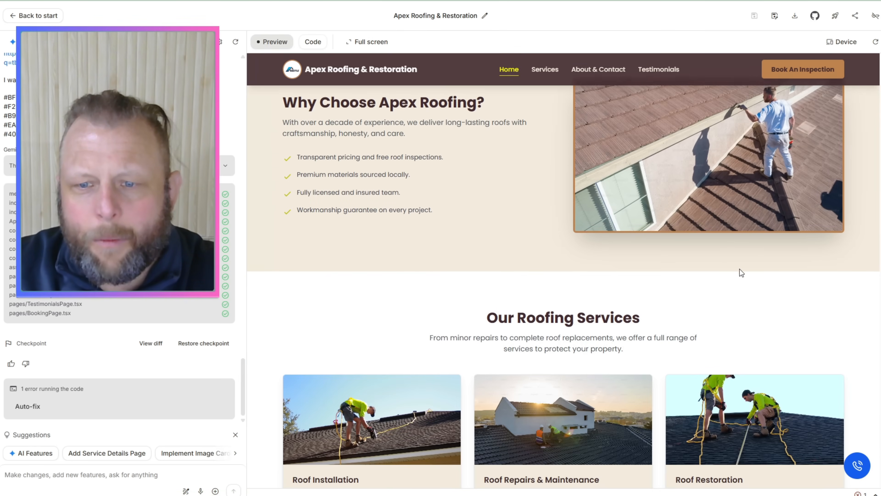
scroll(740, 268, "down", 3)
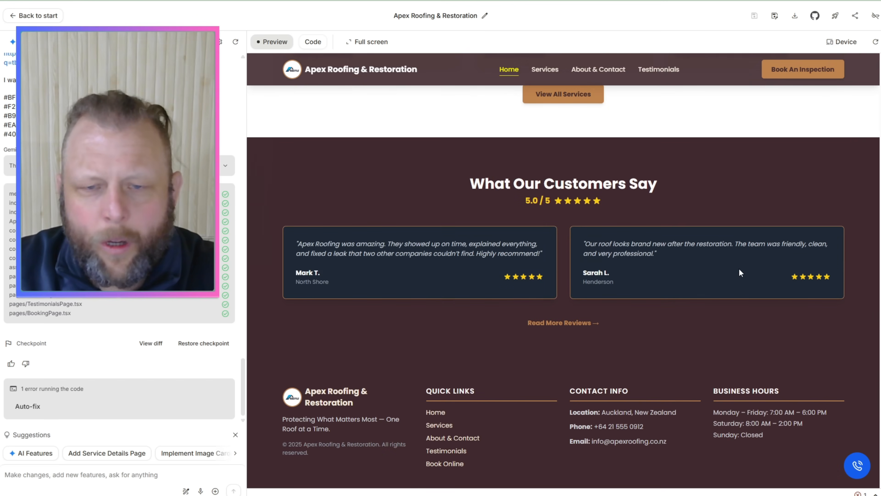
scroll(739, 269, "up", 7)
scroll(739, 268, "up", 1)
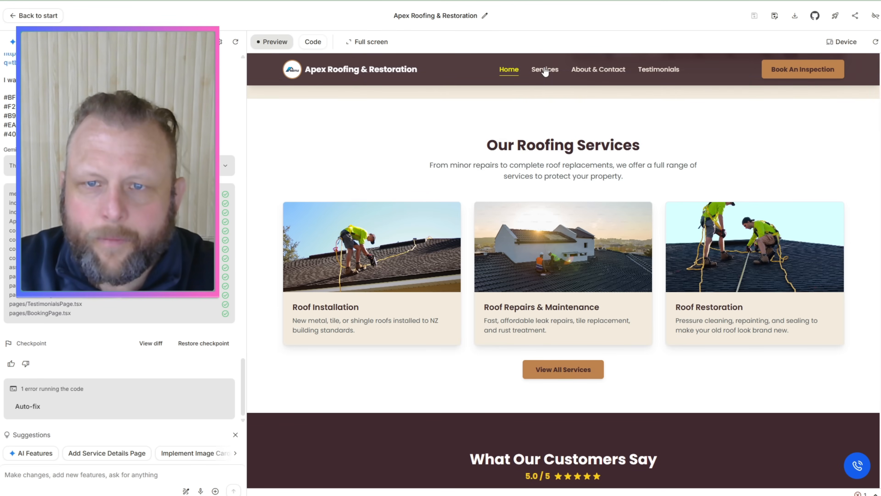
Reopen the About & Contact page and check the embedded registration form down to its submit section
left_click(602, 73)
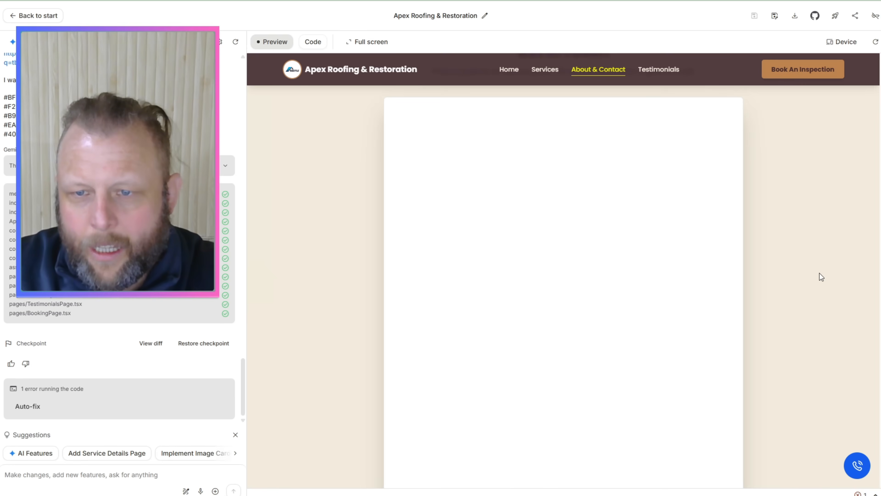
scroll(818, 273, "down", 8)
scroll(821, 277, "down", 3)
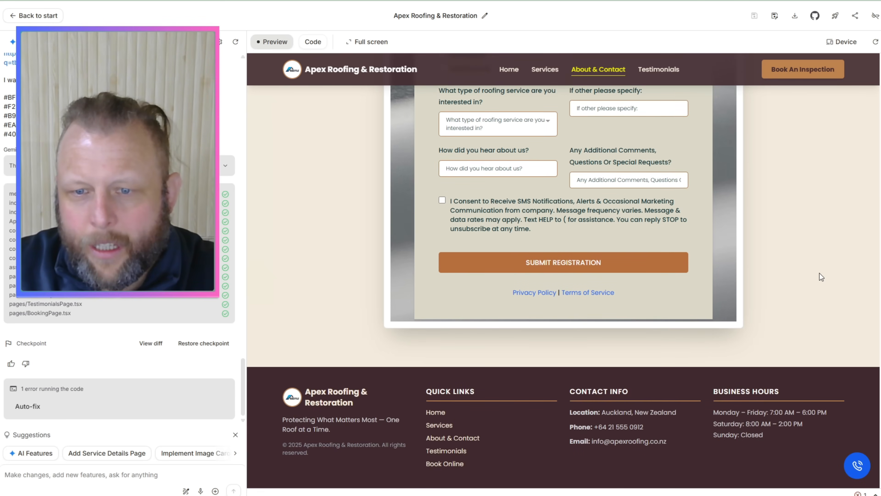
scroll(819, 276, "up", 1)
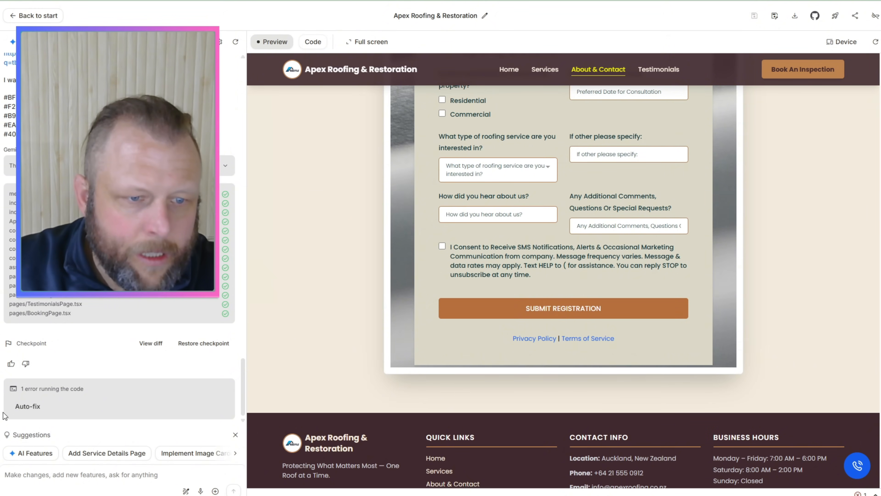
Run Auto-fix on the code error, and load aistudio.google.com in the browser
left_click(26, 408)
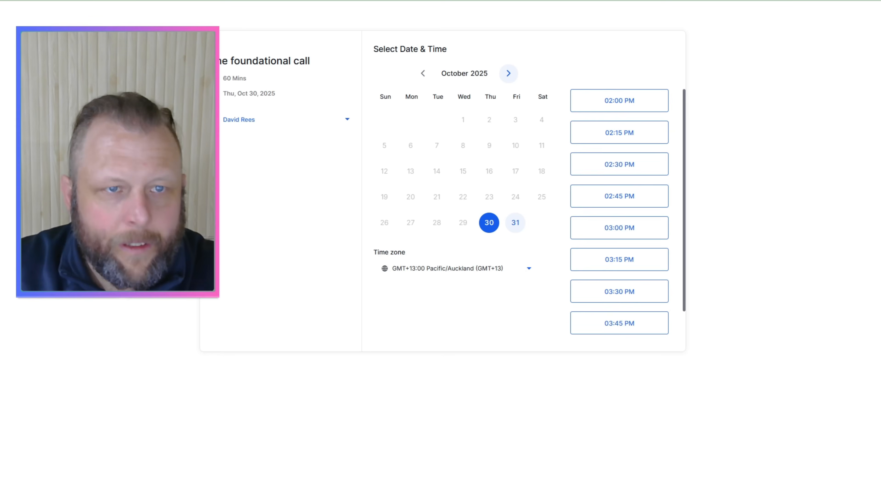
key("ctrl+l")
type("aistudio.google.com")
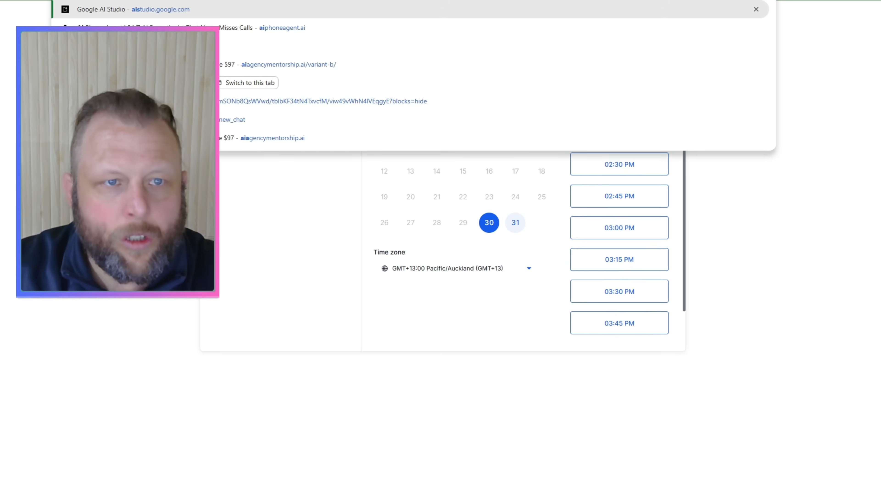
key("Return")
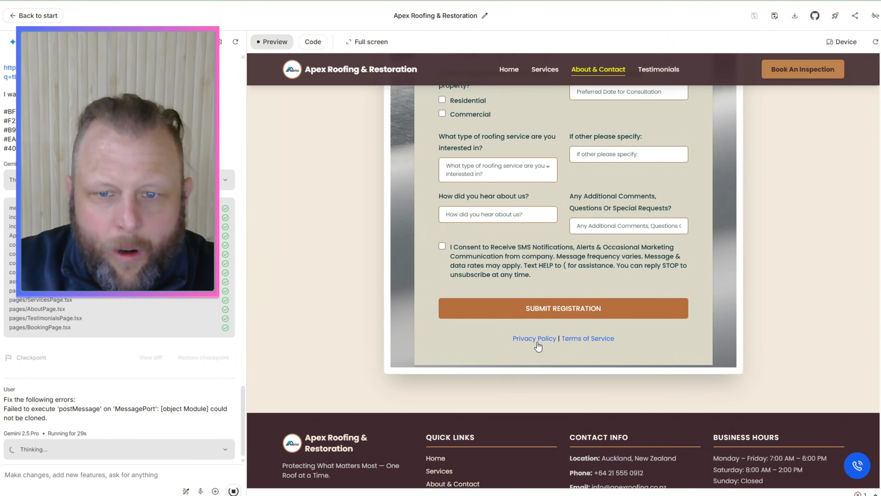
Examine the Home page again from the hero to the footer and back, and open the Services page
scroll(700, 102, "up", 6)
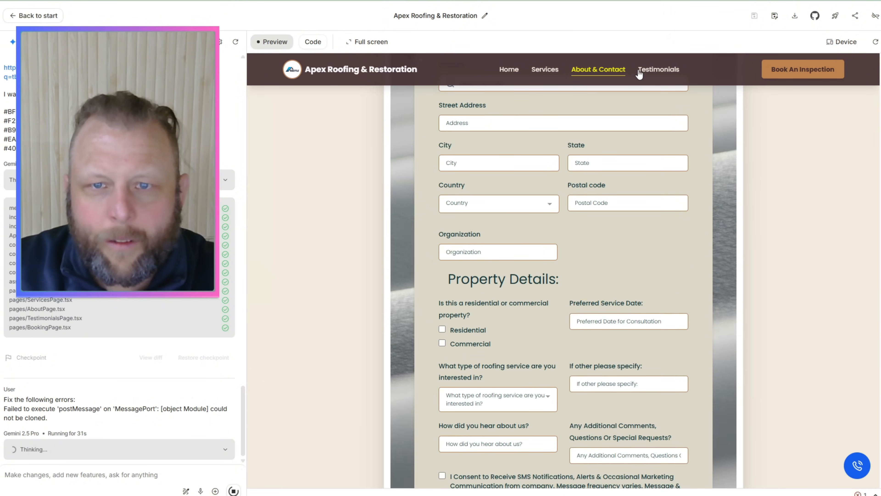
left_click(504, 70)
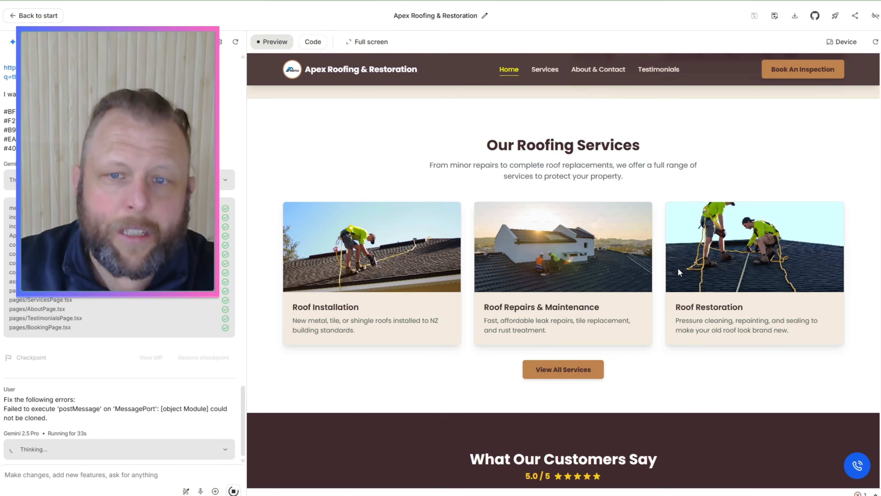
scroll(679, 275, "up", 2)
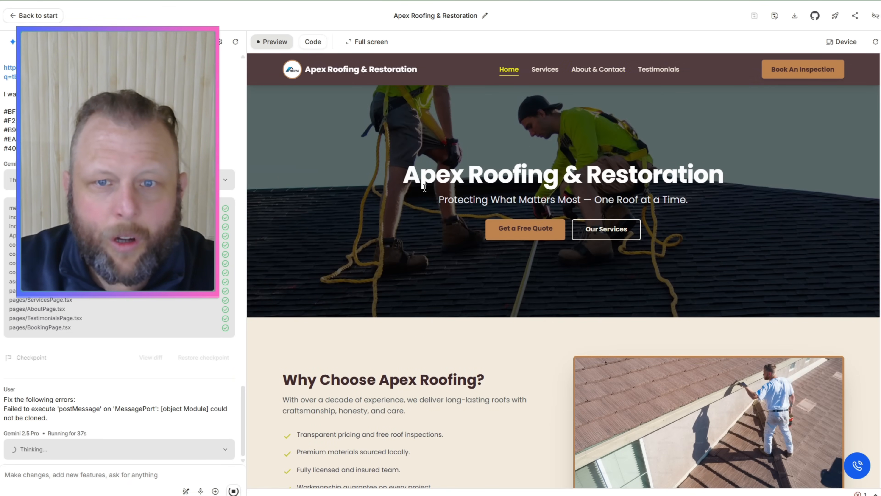
scroll(763, 427, "down", 10)
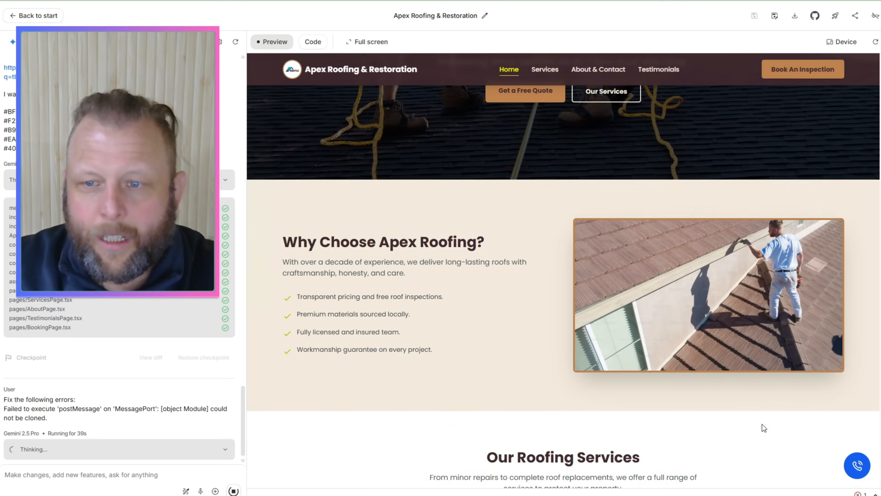
scroll(751, 432, "down", 6)
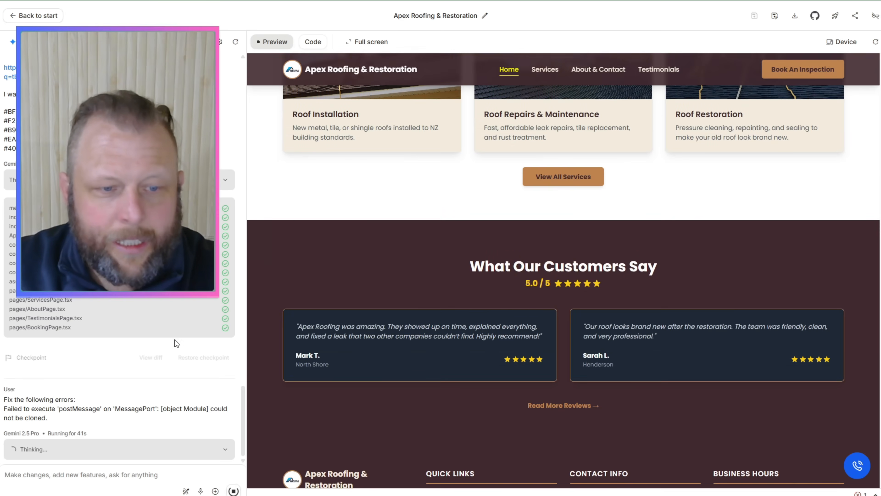
scroll(529, 328, "down", 2)
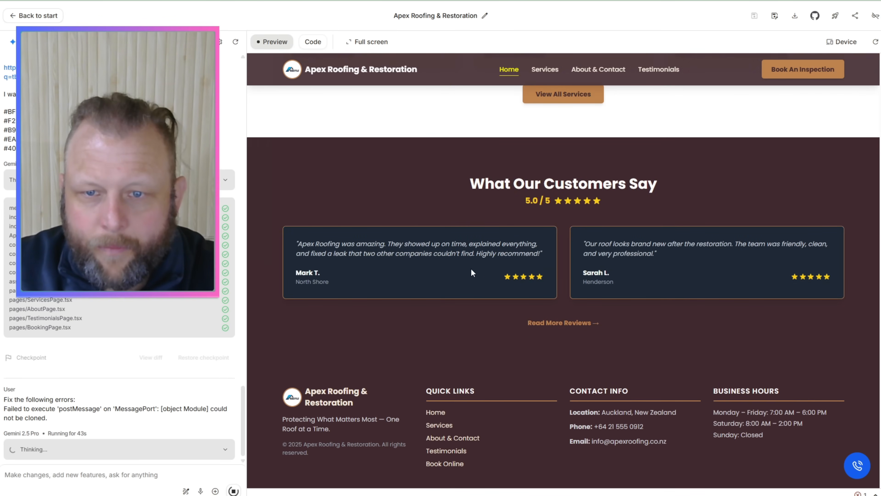
scroll(596, 108, "up", 5)
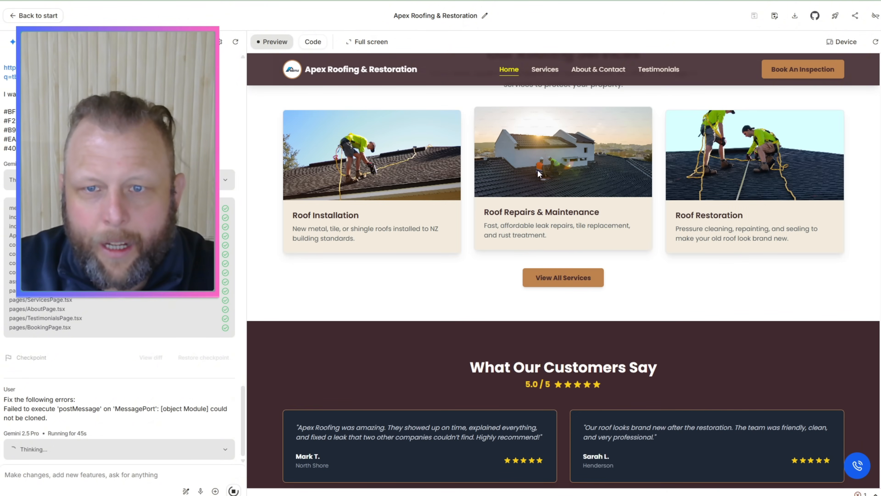
scroll(422, 175, "up", 9)
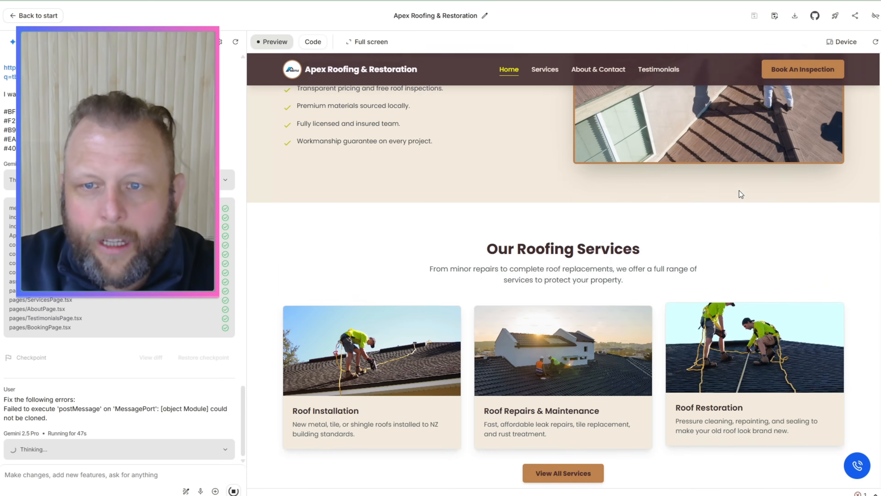
scroll(645, 262, "up", 3)
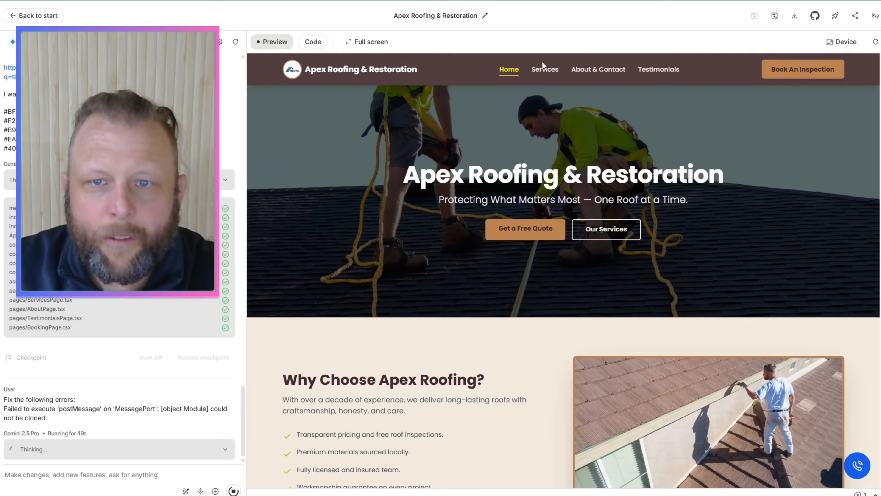
left_click(545, 70)
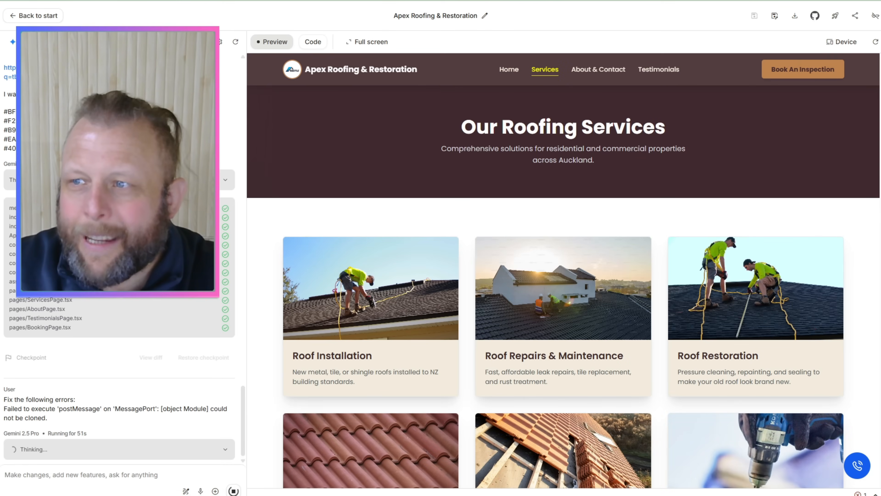
Bring the Google Docs prompt document into view, look through it from the color themes back to the opening instructions, and move it away
left_click_drag(879, 101, 174, 49)
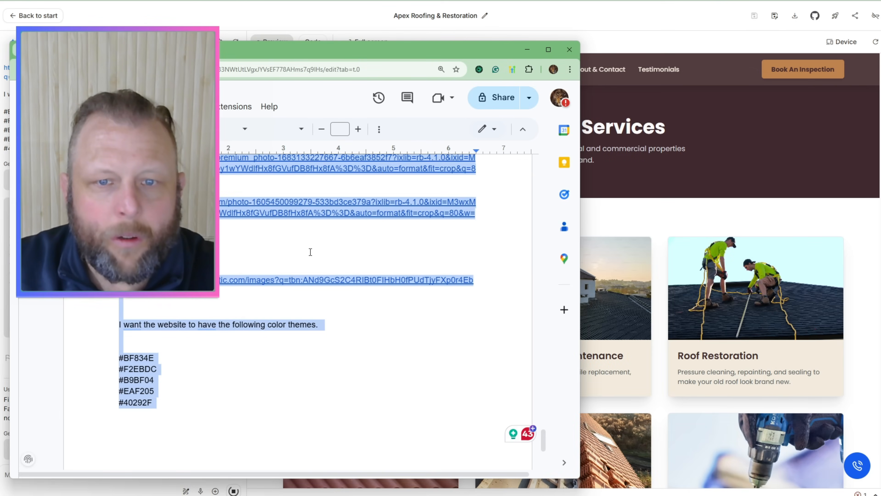
scroll(311, 252, "up", 10)
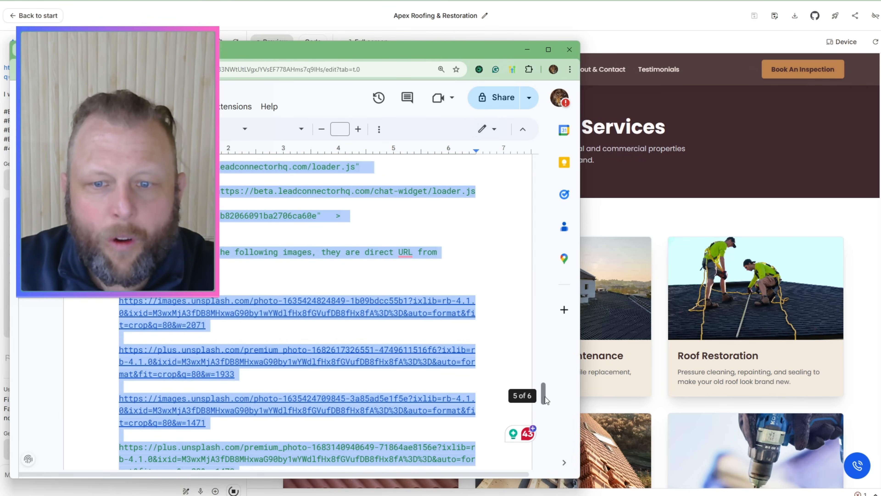
left_click_drag(545, 397, 539, 155)
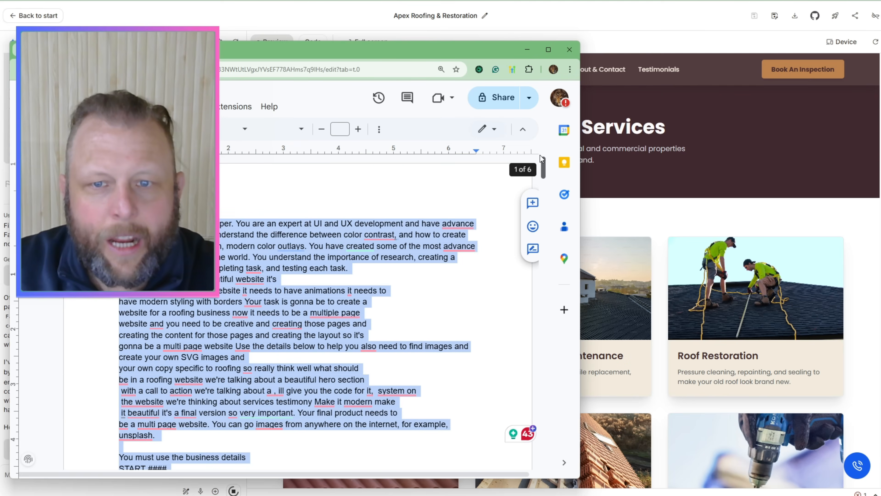
left_click(430, 285)
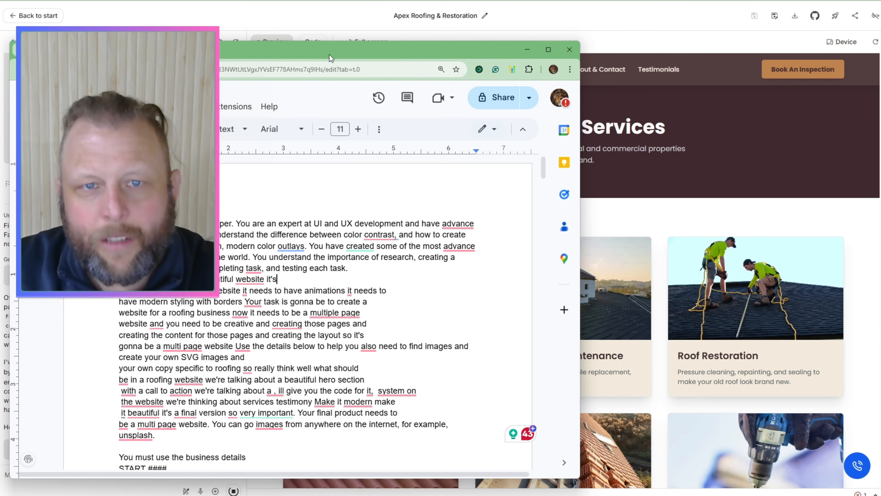
left_click_drag(335, 48, 880, 73)
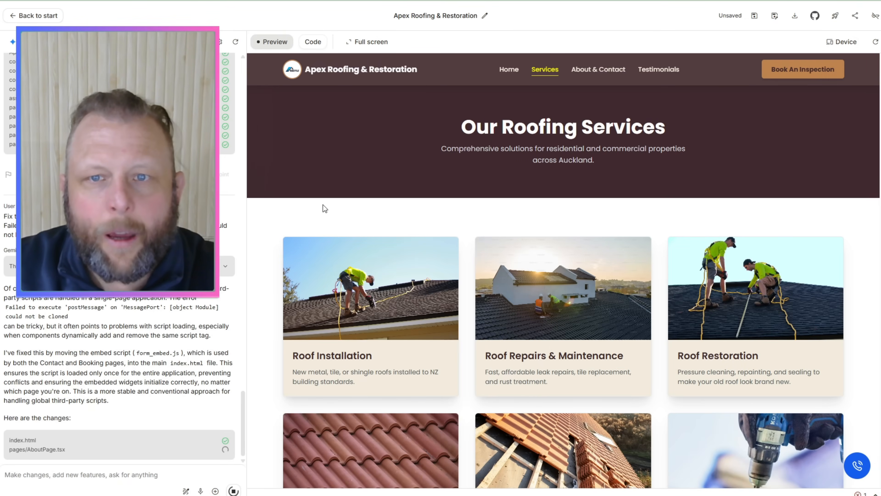
Open the About & Contact page after the fix and review the mission section and the embedded registration form down to the footer
left_click(606, 73)
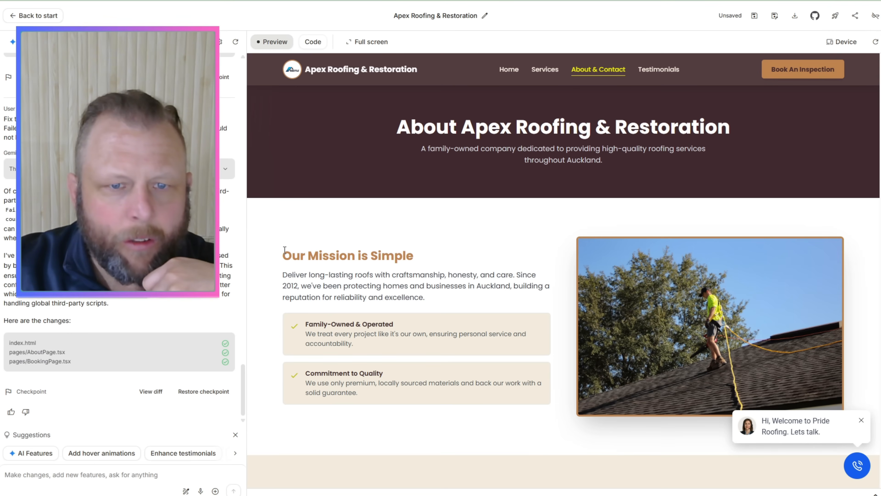
left_click_drag(284, 249, 713, 304)
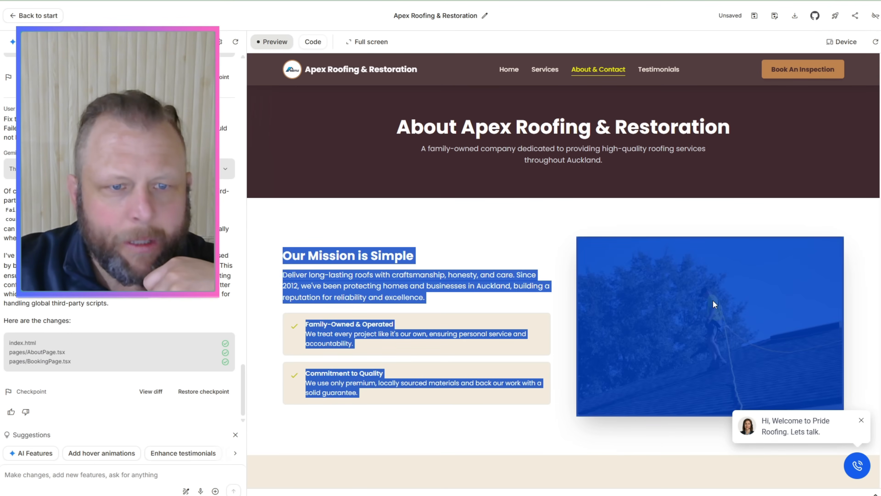
left_click(493, 223)
scroll(493, 222, "down", 8)
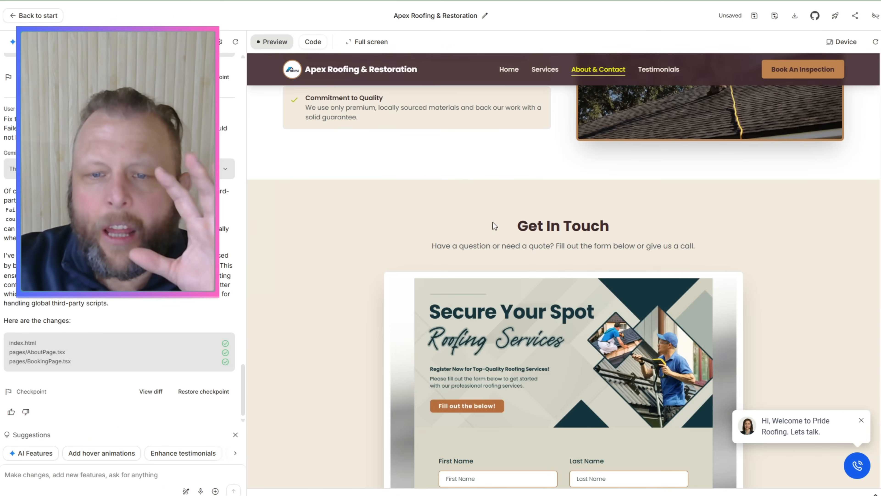
scroll(493, 221, "down", 20)
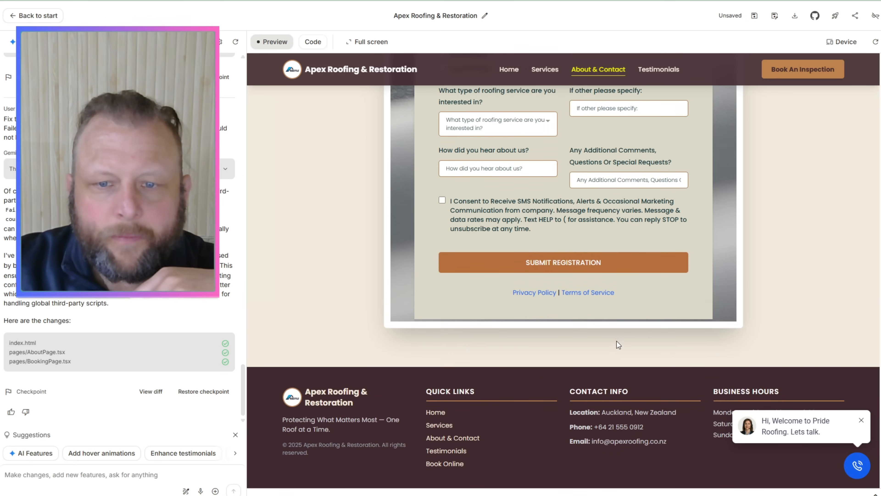
Write a chat request to create a Nano Banana image of 5 roofers standing together and add it to the About page with "Meet the team"
scroll(611, 351, "up", 12)
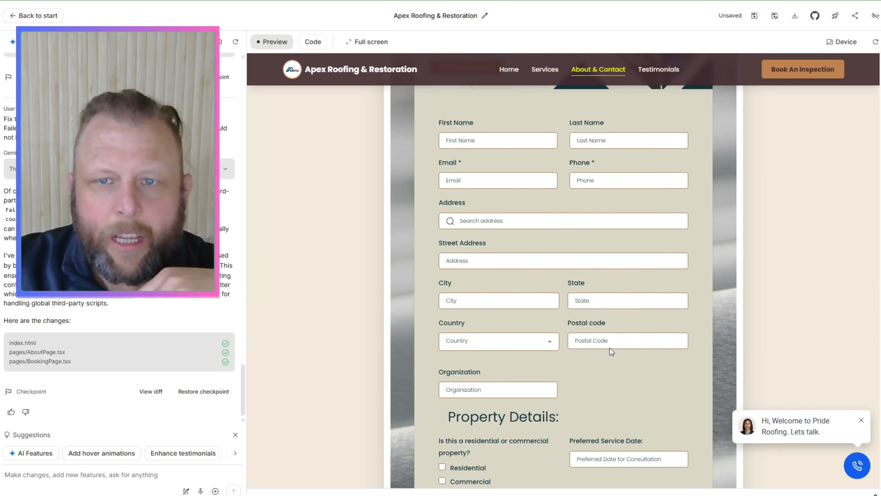
scroll(612, 351, "down", 12)
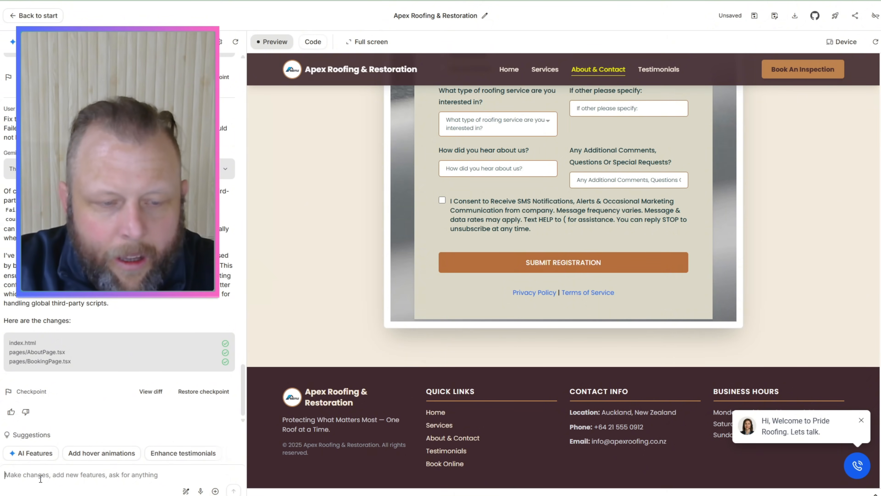
type("I")
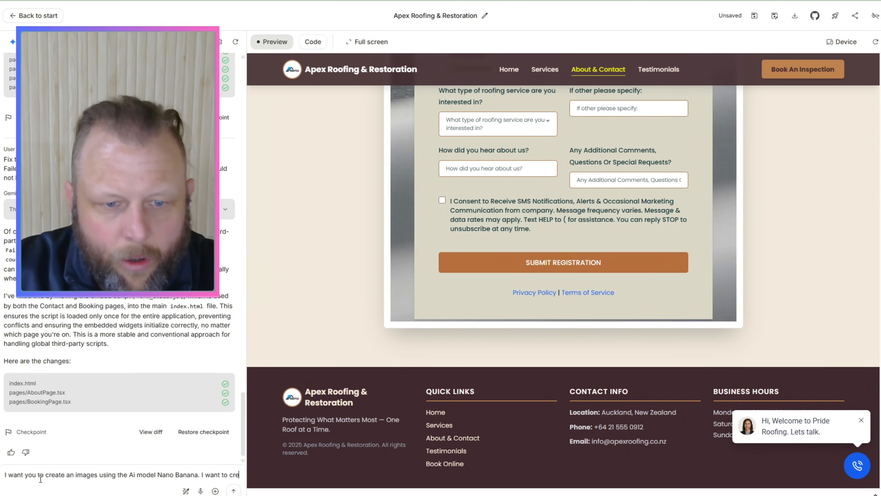
type("ate")
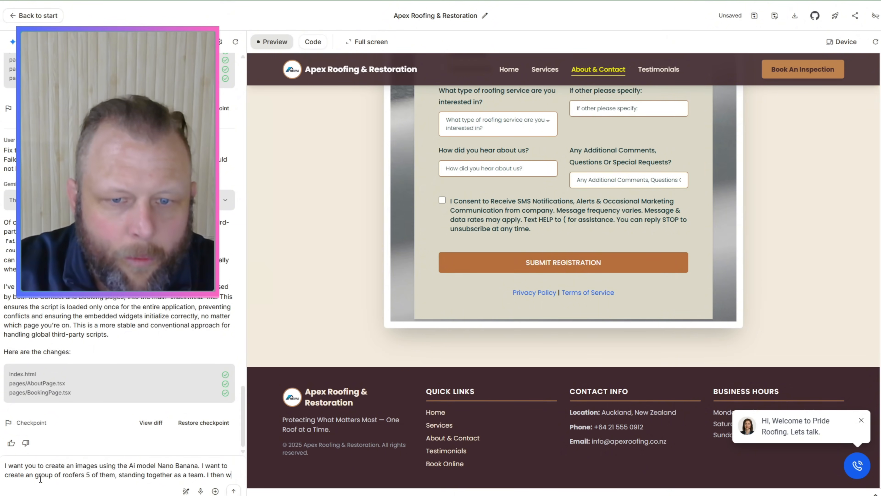
type("you to a")
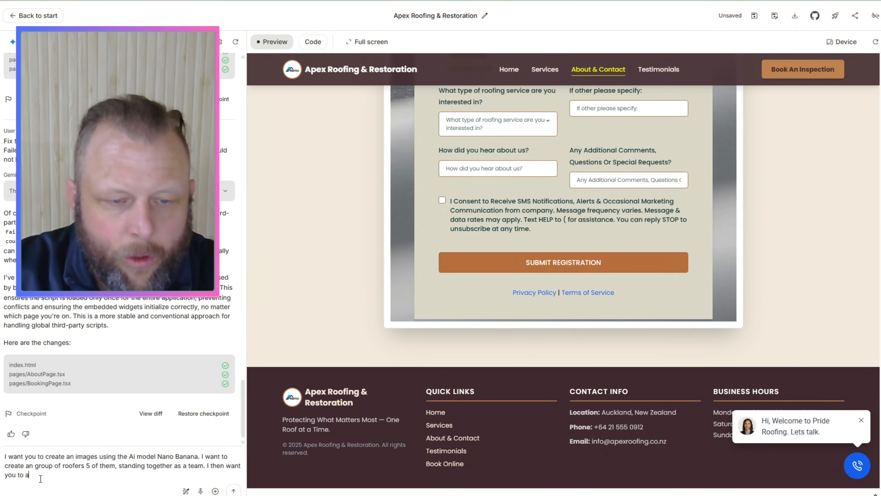
type("dd that i")
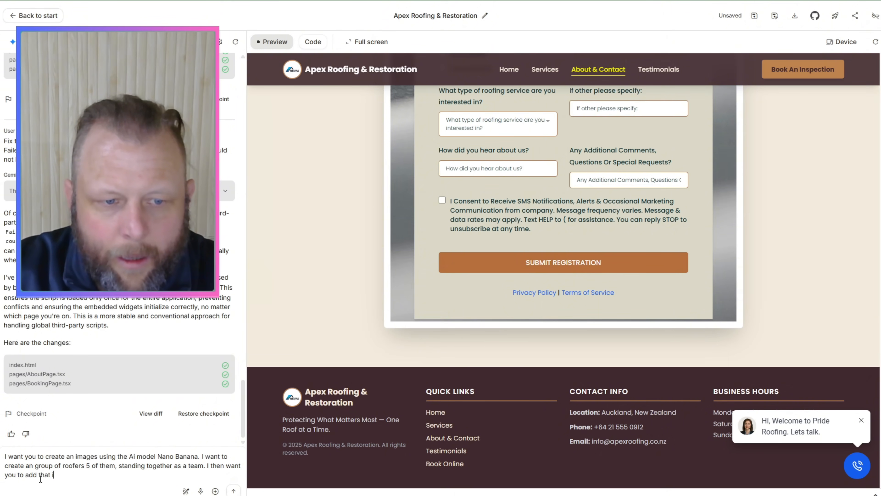
type("mage to the About page and sa")
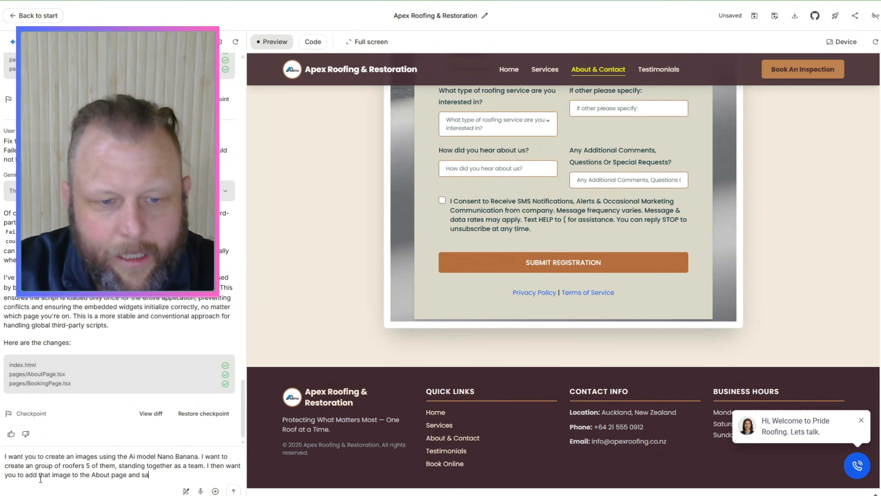
type("y\" Mee")
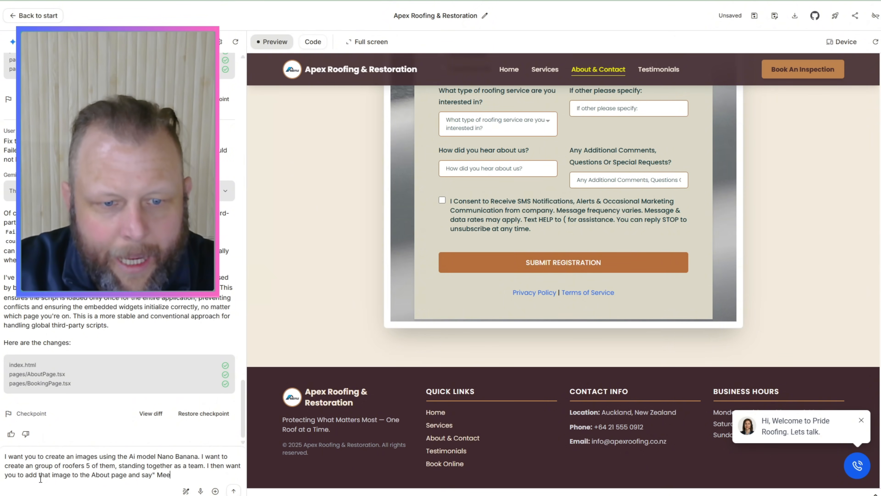
type("t the team\"")
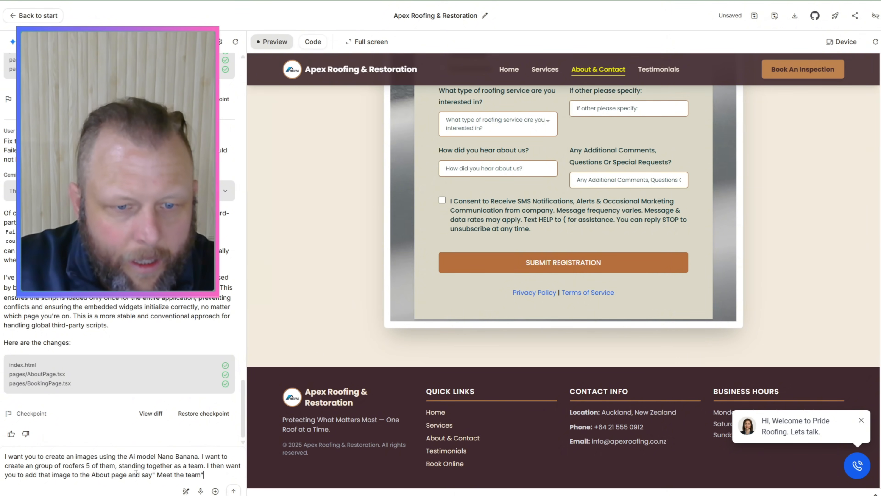
Copy the sentence describing the group of 5 roofers from the chat request, and submit the request
mouse_move(200, 455)
left_mouse_down()
mouse_move(84, 465)
mouse_move(204, 465)
left_mouse_up()
key("ctrl+c")
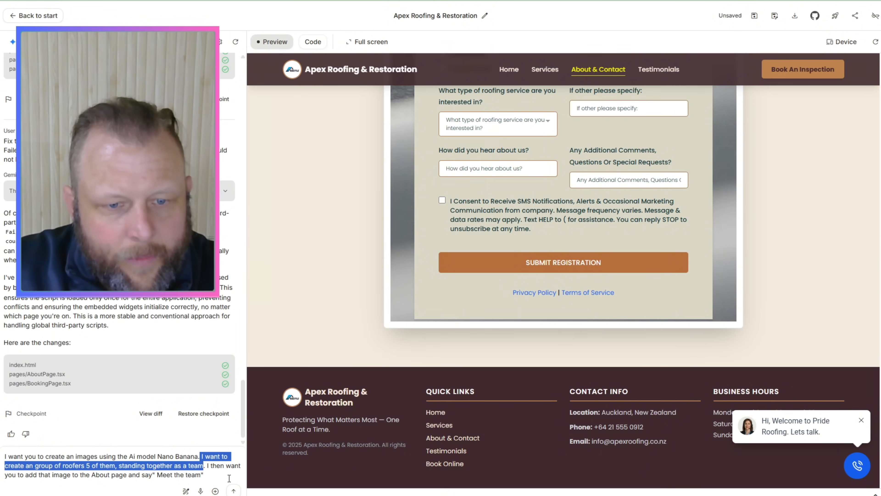
left_click(217, 473)
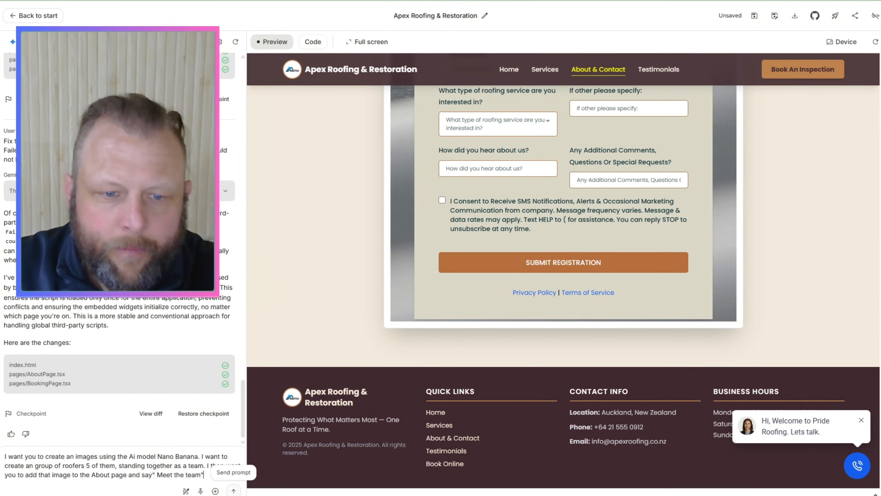
left_click(233, 490)
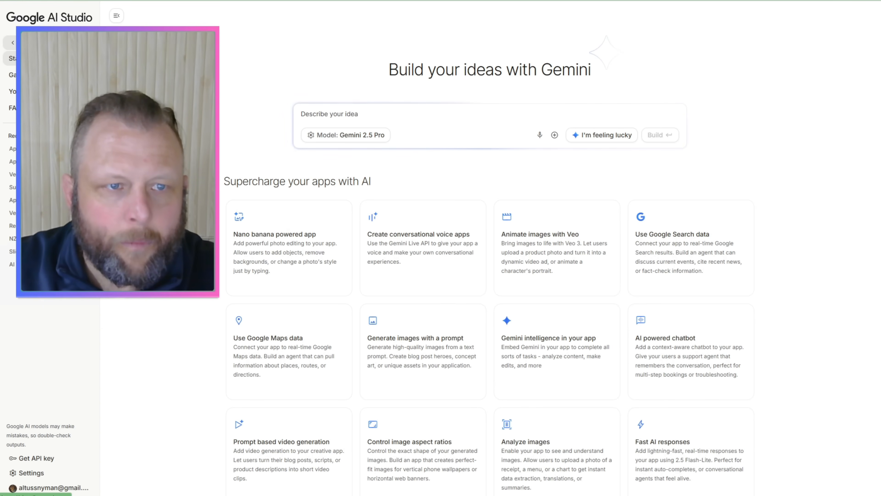
Open Nano Banana from the AI Studio home page in the other window and set the aspect ratio to 16:9
left_click(13, 42)
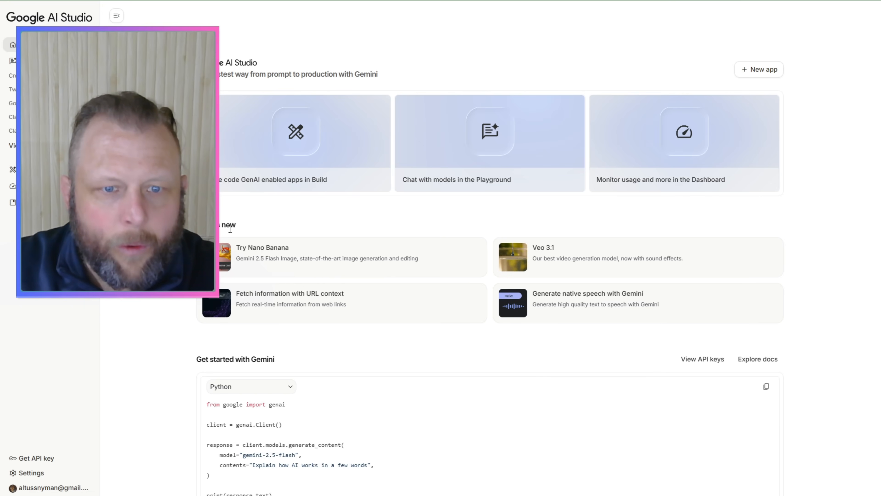
left_click(251, 266)
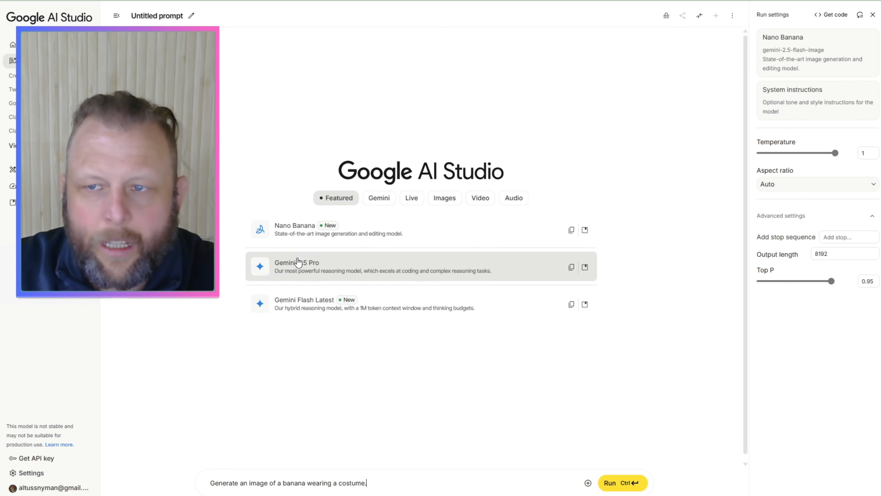
left_click(807, 191)
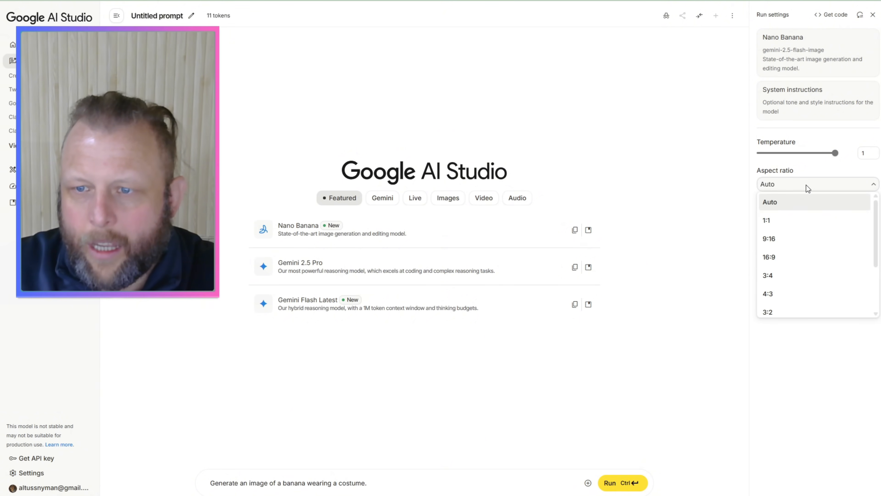
left_click(794, 257)
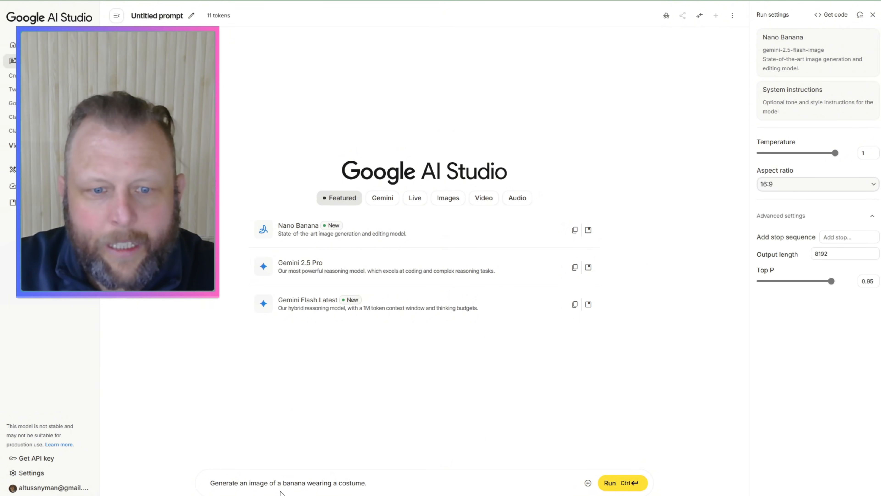
Replace the sample prompt with the copied roofers sentence, add "Team phone. They have branded shorts that says Apex Roofing", and run it
triple_click(280, 483)
key("ctrl+v")
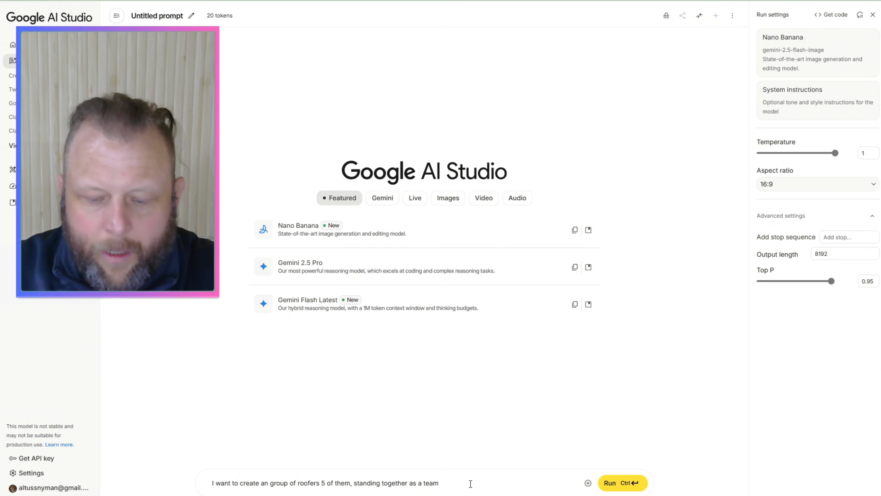
type(". Team pho")
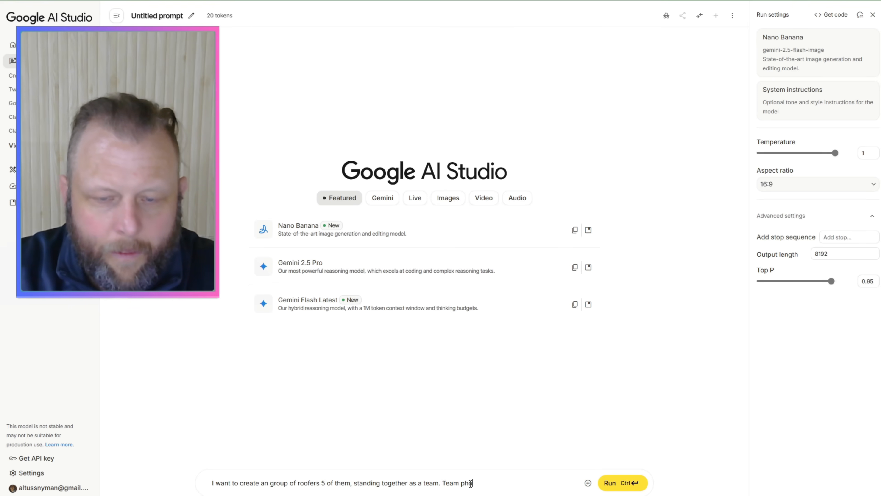
type("ne")
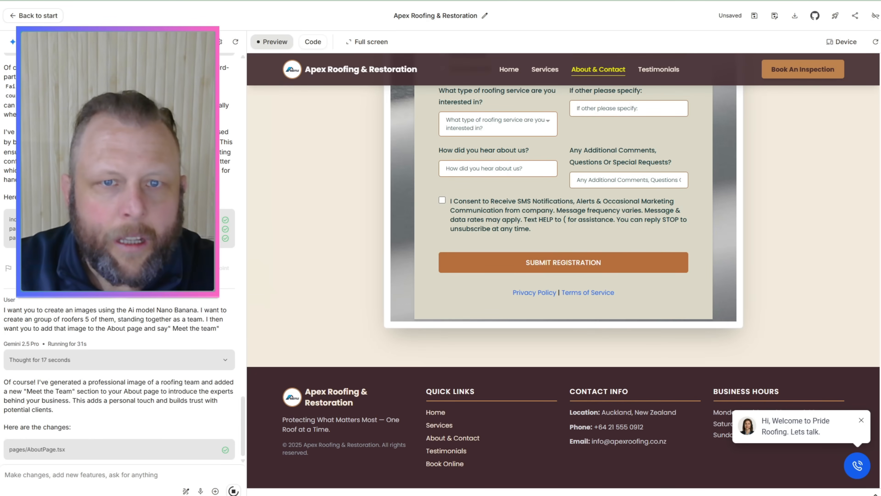
scroll(357, 153, "up", 3)
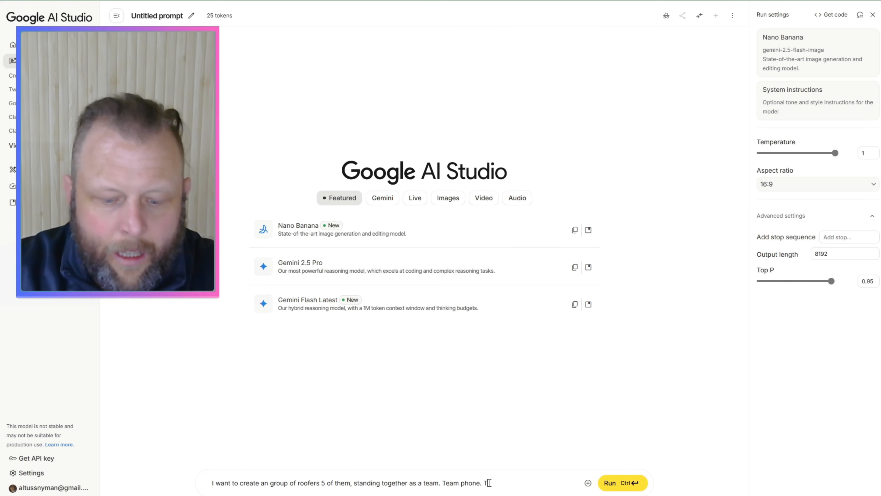
type("They have bran")
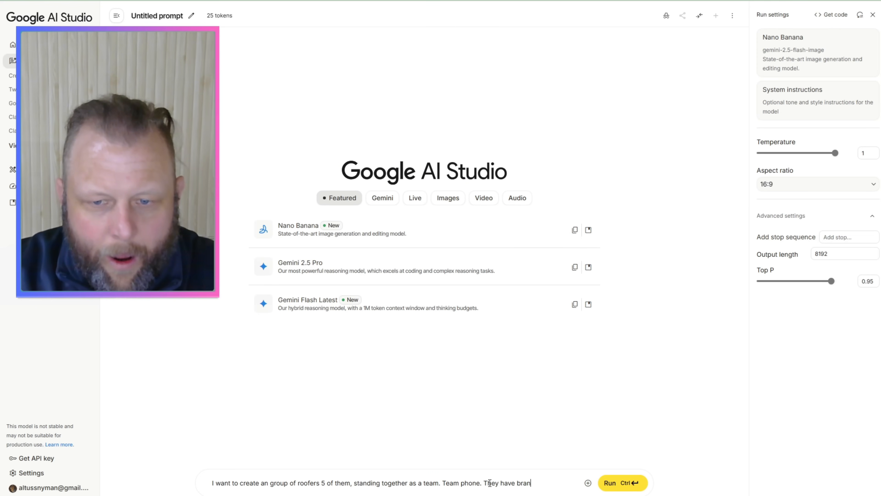
type("ded shorts")
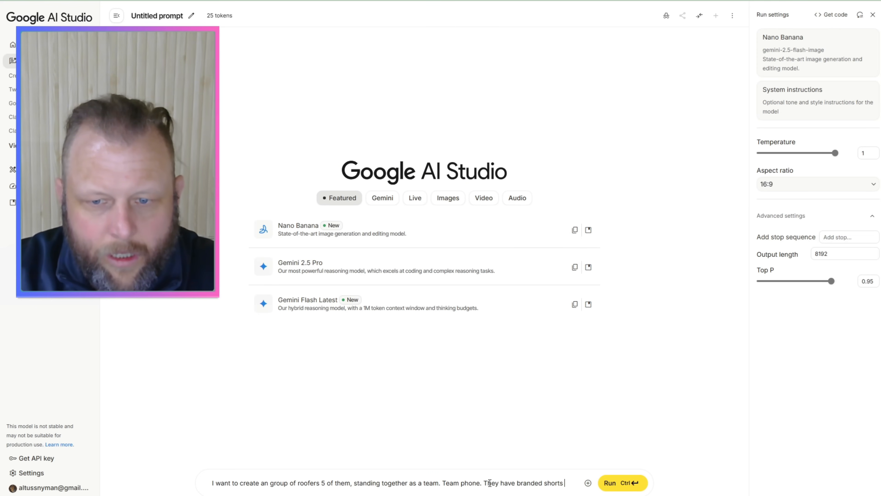
type(" that says Apex Roo")
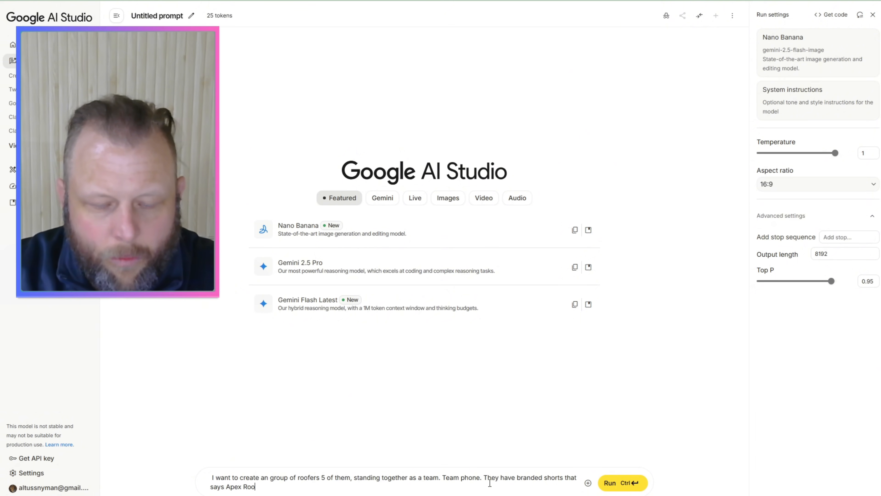
type("fing")
key("Return")
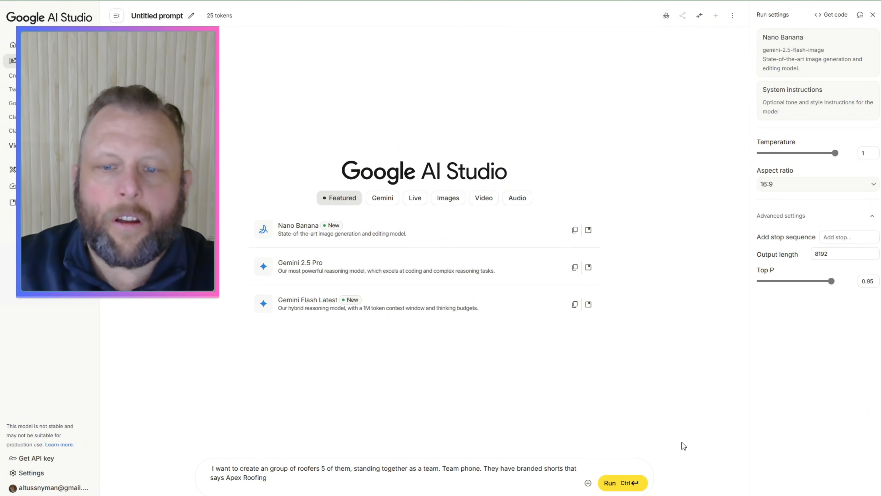
left_click(615, 486)
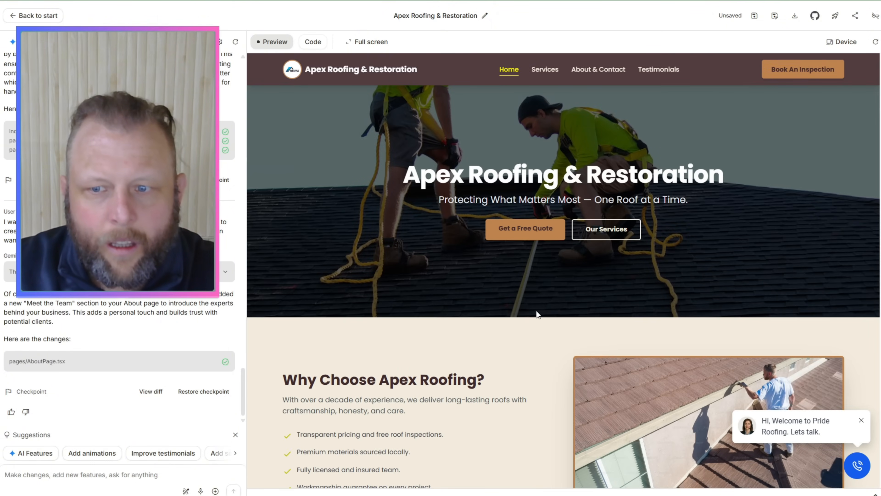
Open the site's About & Contact page and review the Meet the Team section and the registration form below it
left_click(595, 75)
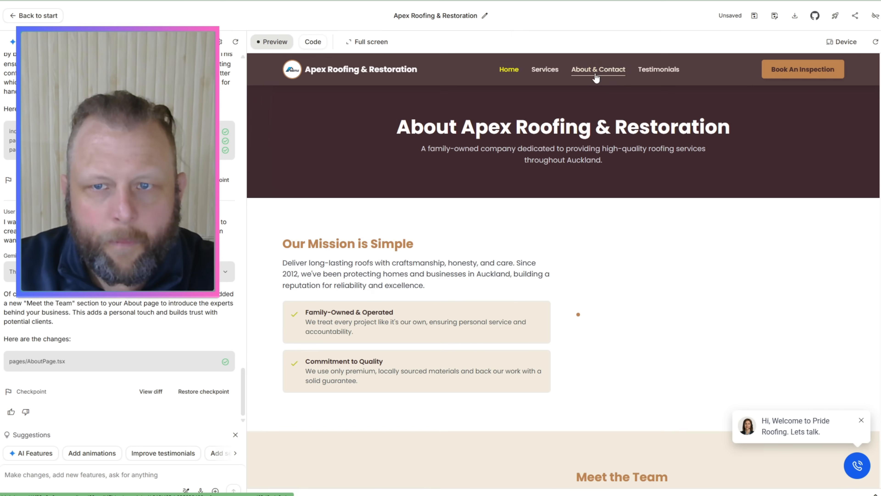
scroll(619, 241, "down", 7)
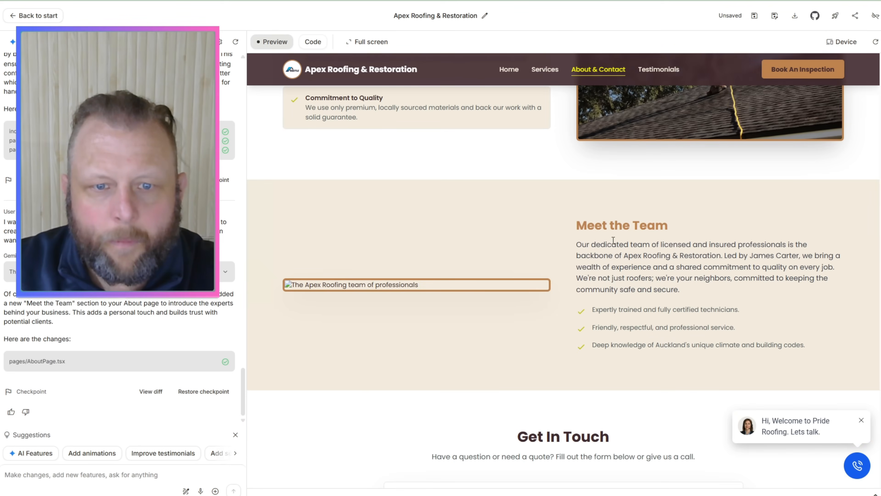
scroll(379, 291, "down", 2)
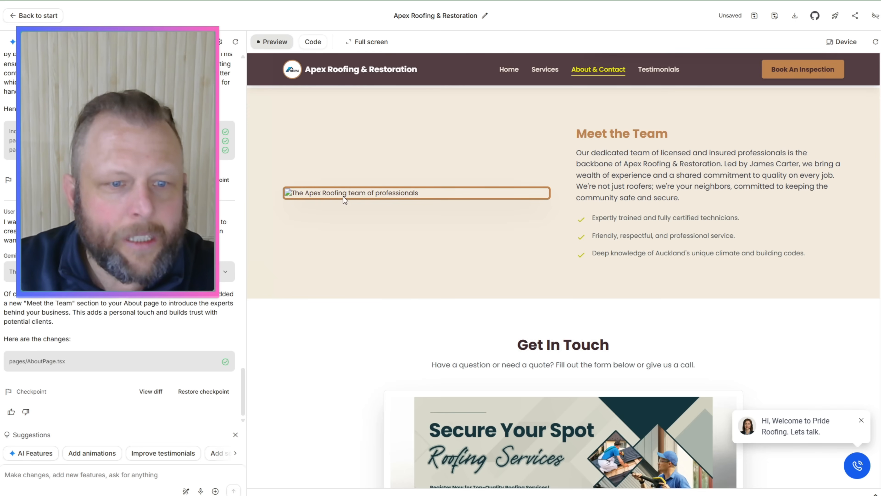
scroll(572, 292, "down", 20)
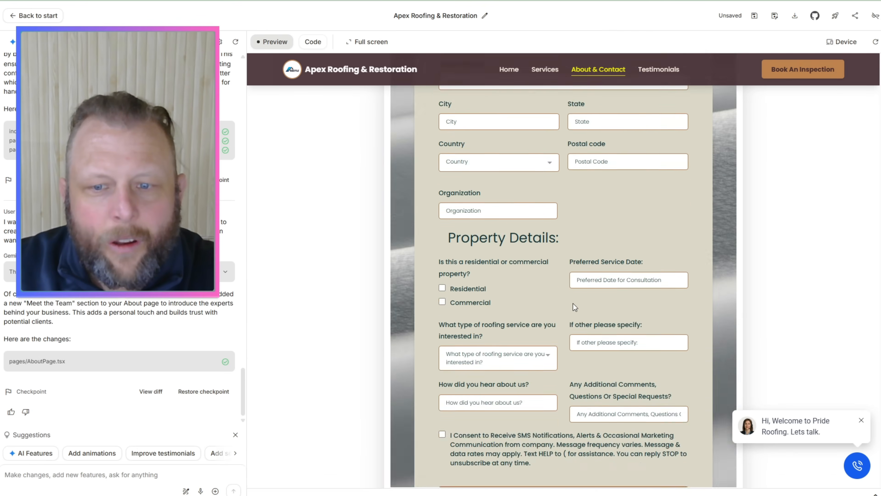
scroll(563, 301, "up", 3)
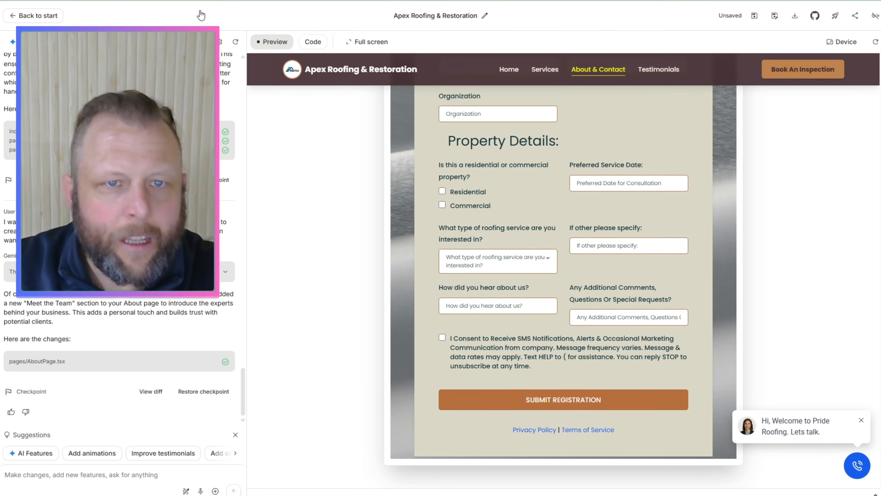
scroll(350, 181, "up", 4)
scroll(349, 181, "up", 10)
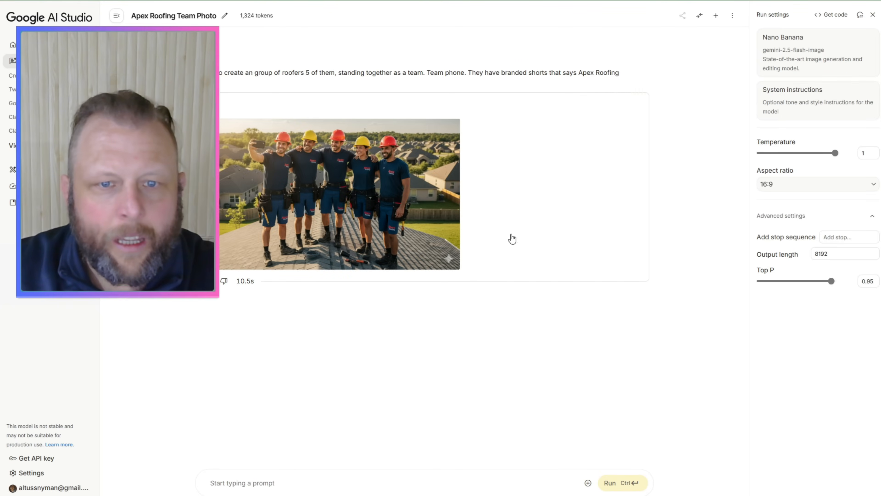
Download the generated team photo and attach "Generated Image October 30, 2025 - 7_42PM.png" to the roofing site's chat request
mouse_move(348, 230)
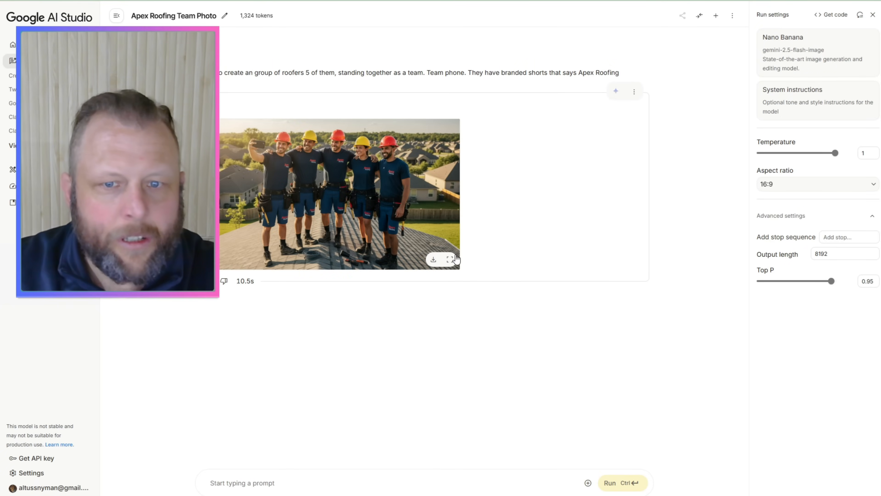
left_click(433, 260)
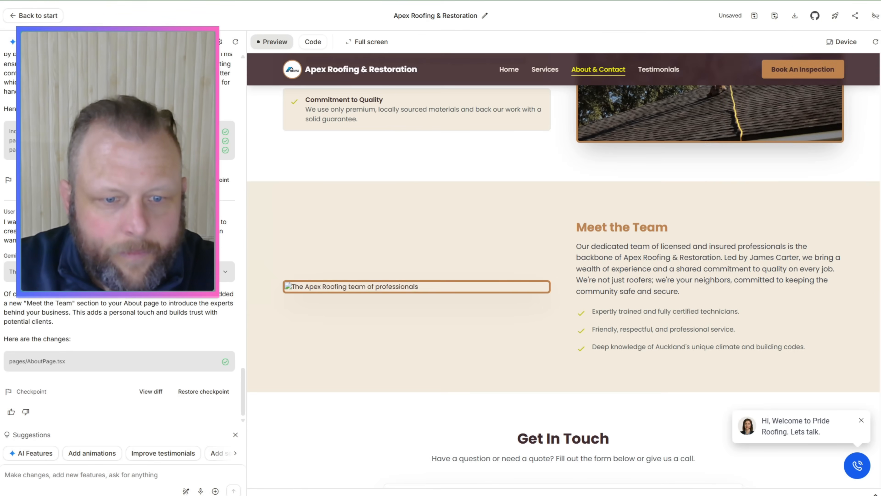
left_click(215, 490)
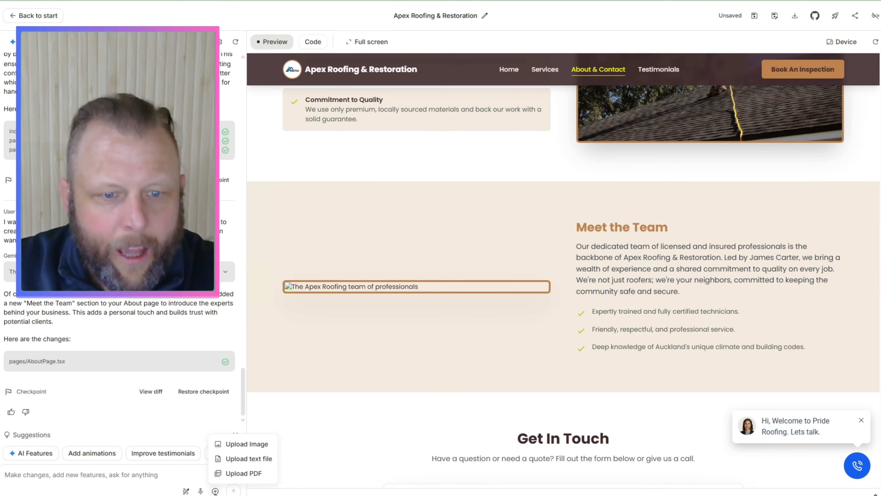
left_click(253, 447)
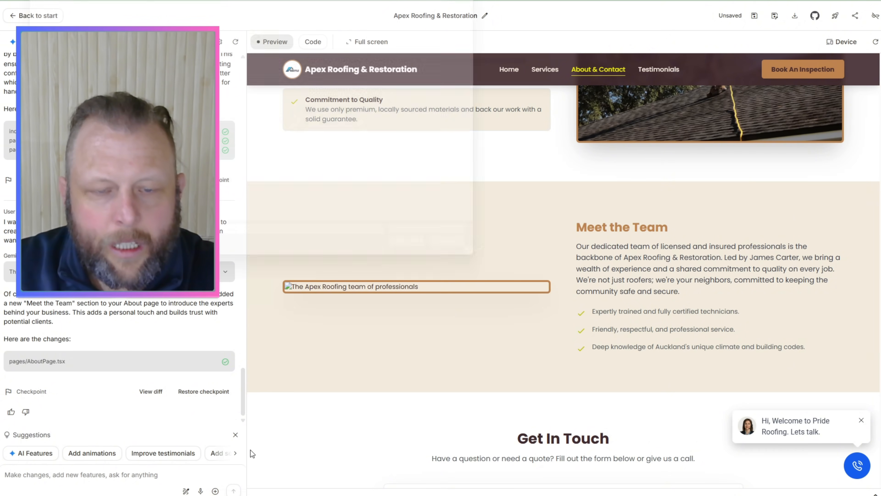
double_click(106, 59)
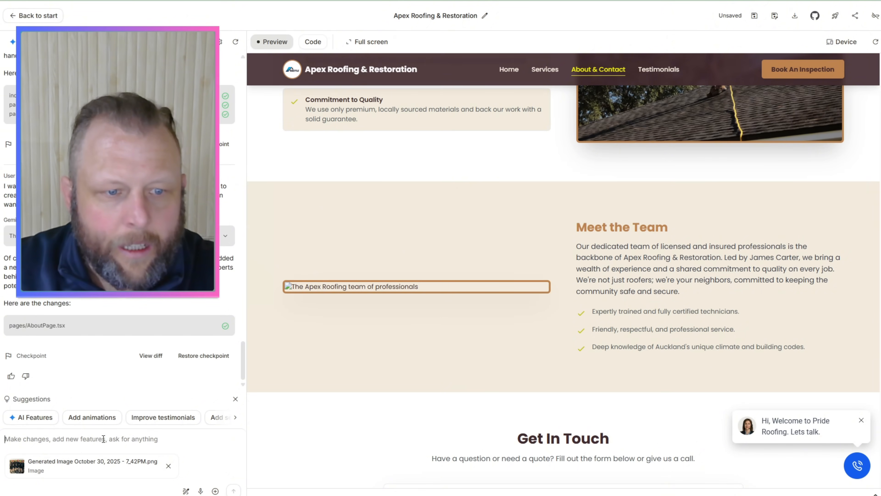
Write the request "add this image that attached to the section you just created" and submit it with the attached photo
type("add this image that attached t")
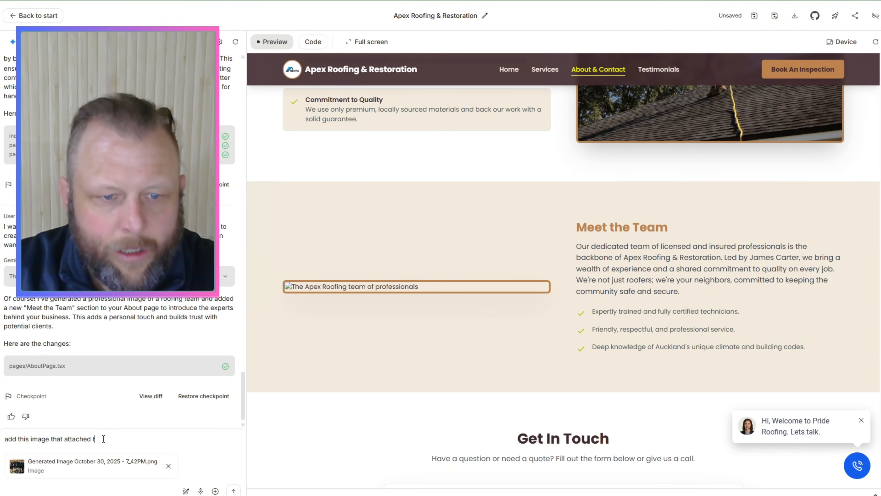
type("o the section yo")
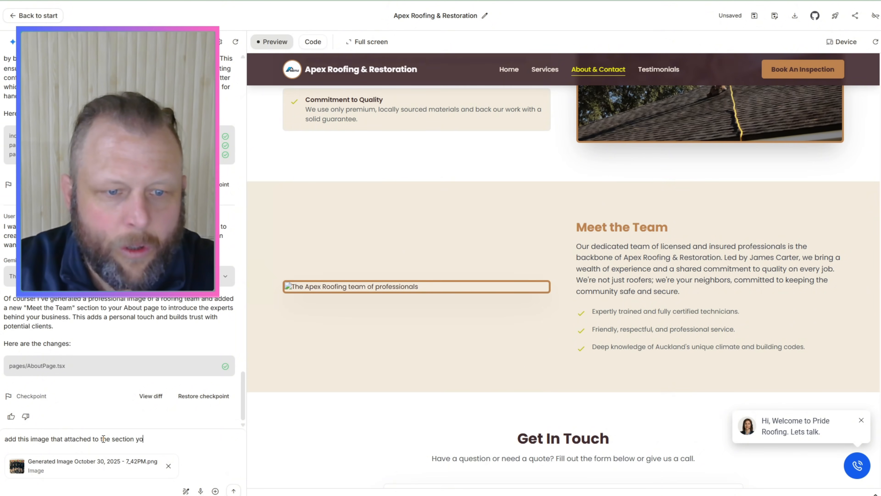
type("u just crea")
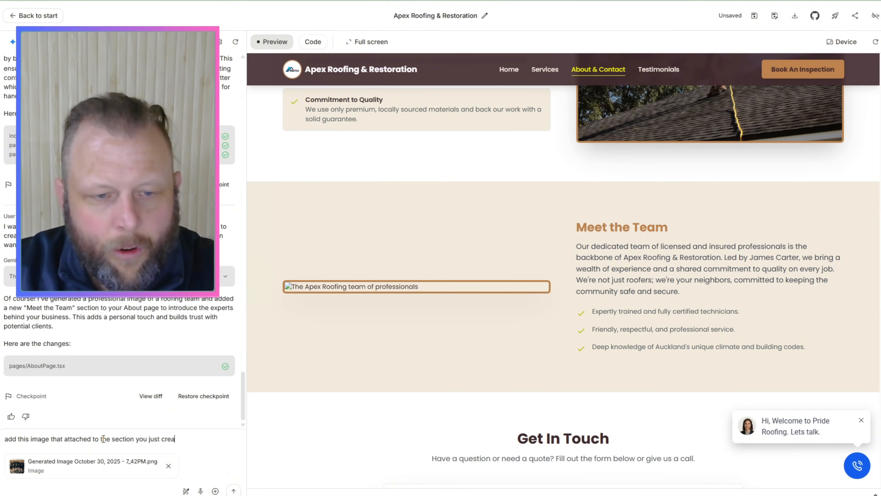
type("e")
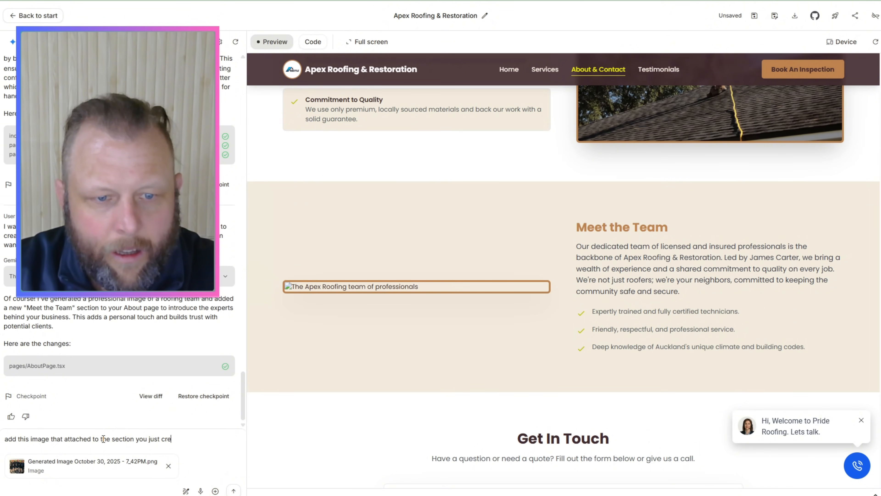
type("tated")
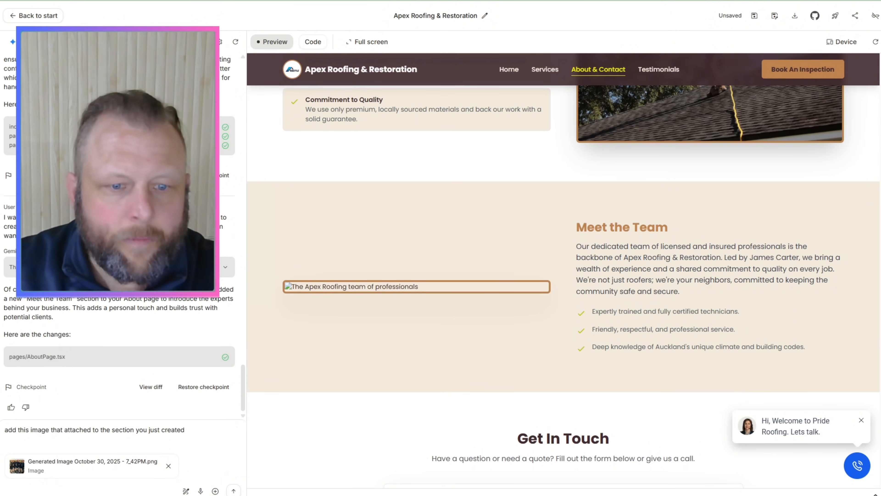
left_click(233, 491)
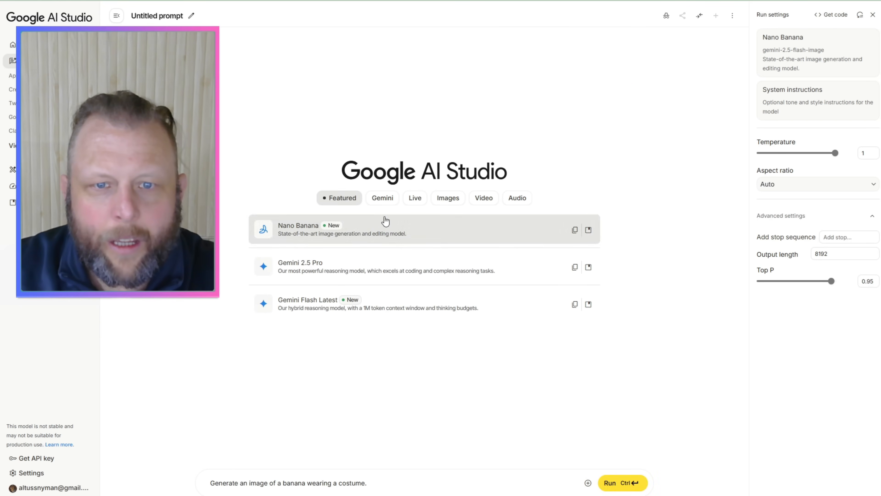
Open Veo Studio from the AI Studio home page in the other window and select the API key of the n8n Render Settings project
left_click(28, 45)
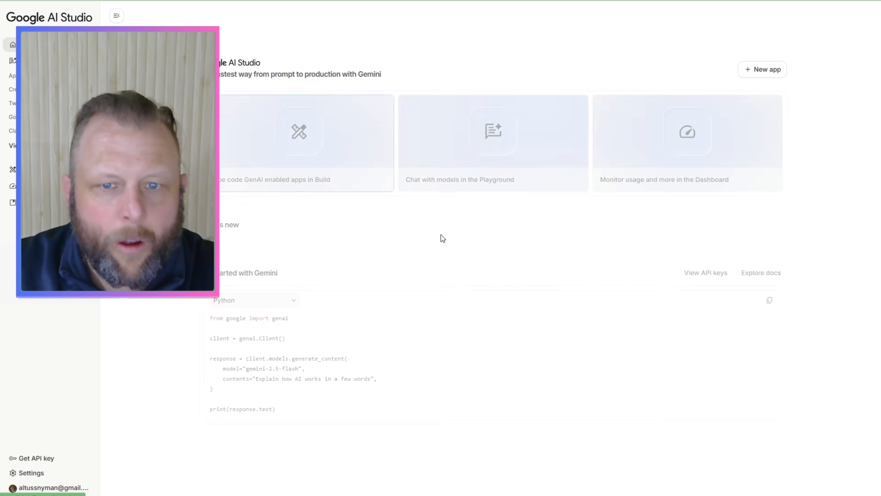
left_click(548, 254)
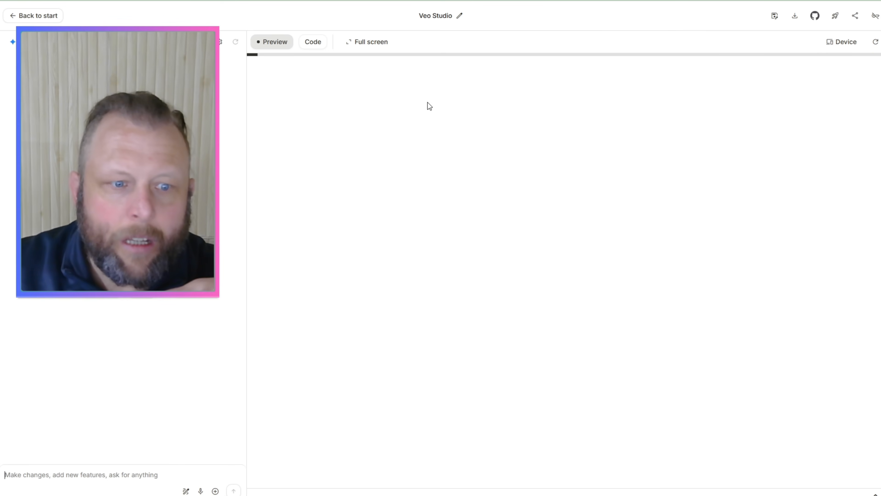
left_click(86, 474)
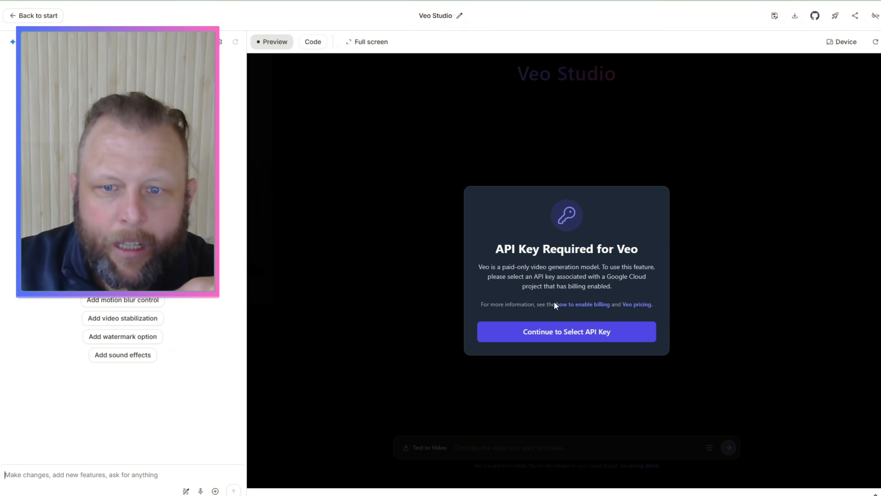
left_click(550, 333)
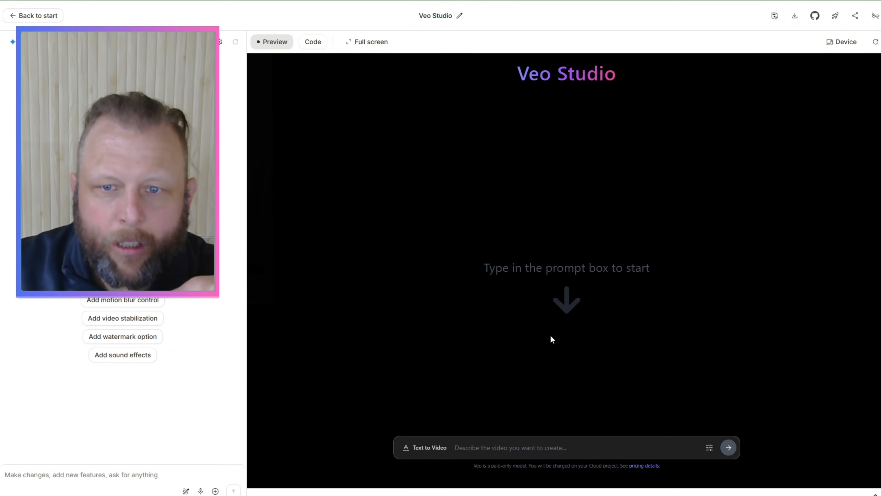
left_click(518, 232)
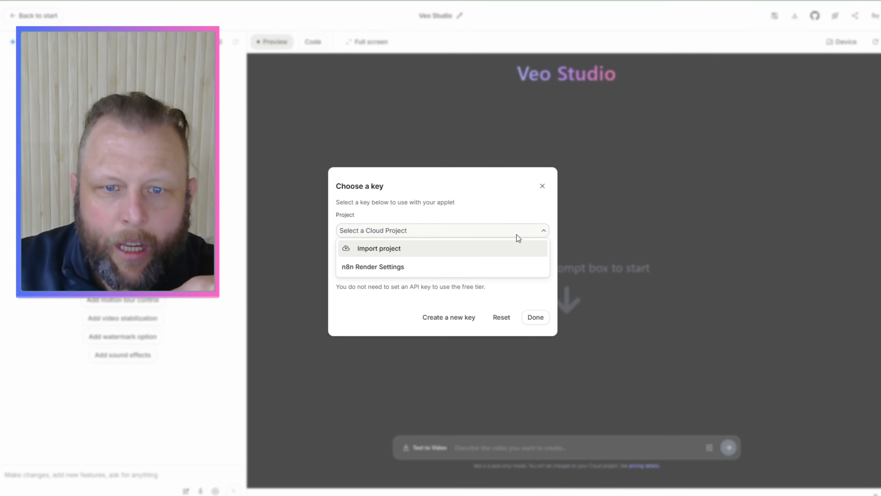
left_click(435, 267)
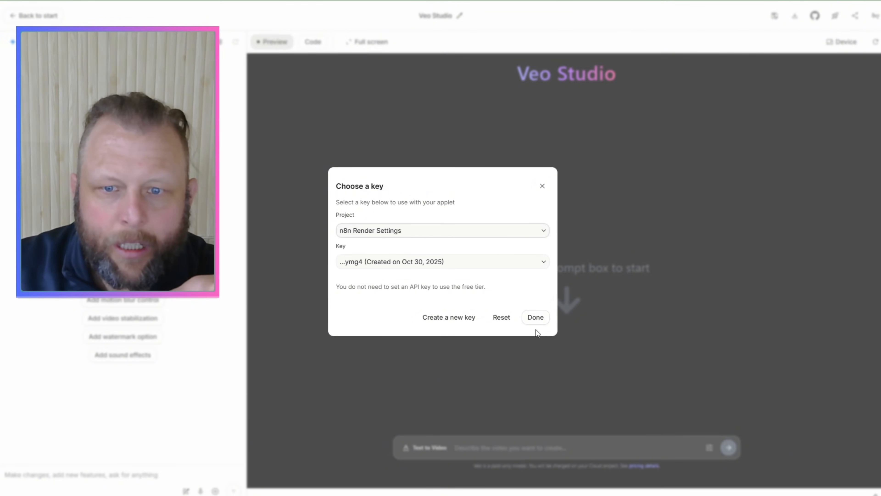
left_click(535, 318)
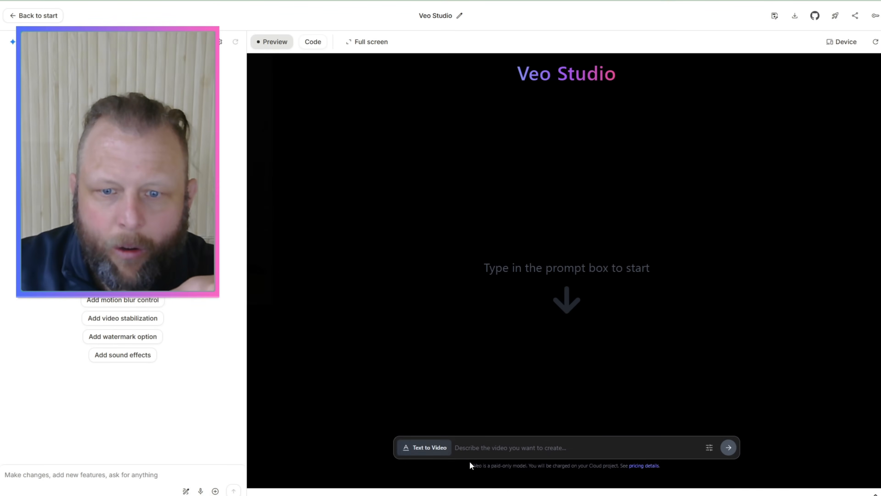
Change the generation mode to Frames to Video and load the roofing team photo as the start frame
left_click(421, 449)
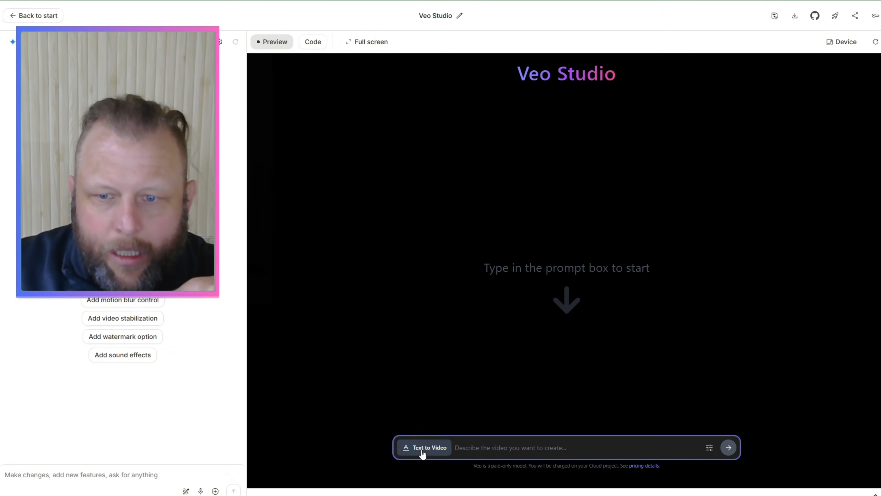
left_click(477, 411)
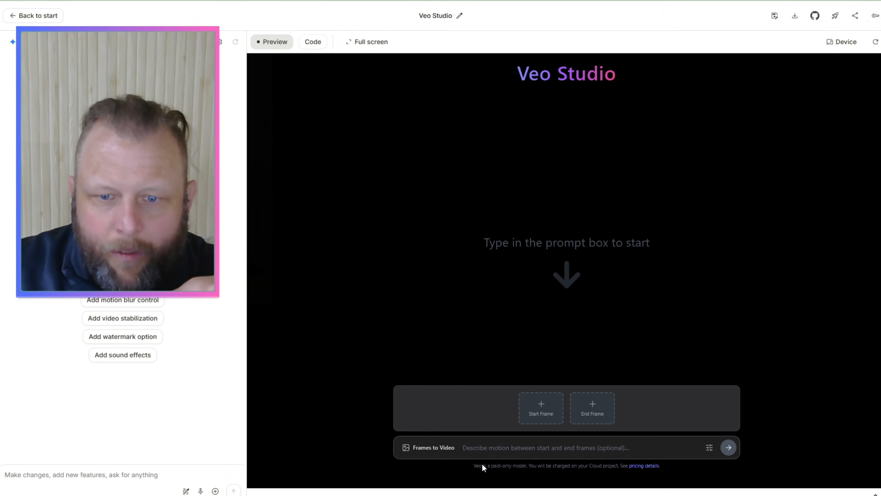
left_click(537, 414)
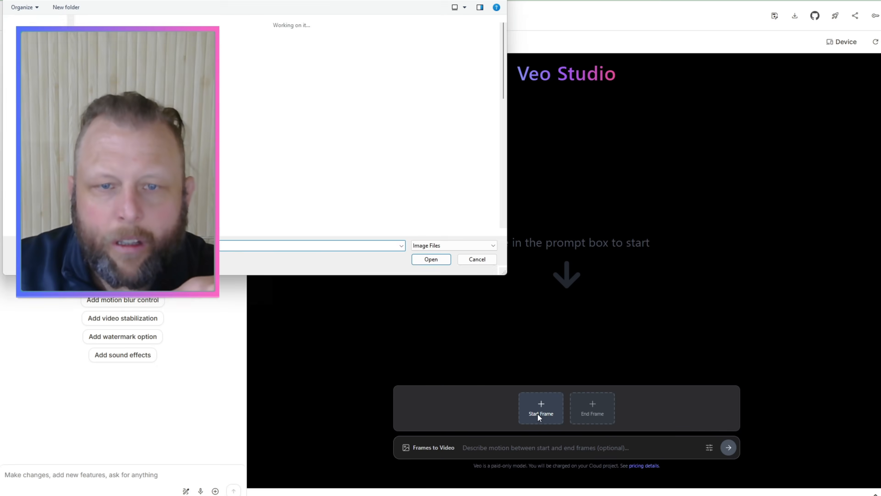
left_click(431, 259)
Describe the video's motion as "they all jump in the air and high 5 each other"
left_click(489, 451)
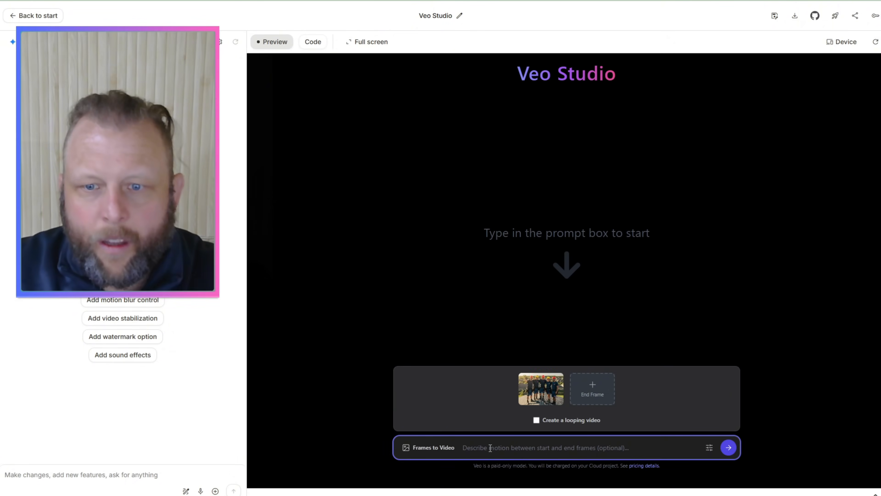
type("they all jump")
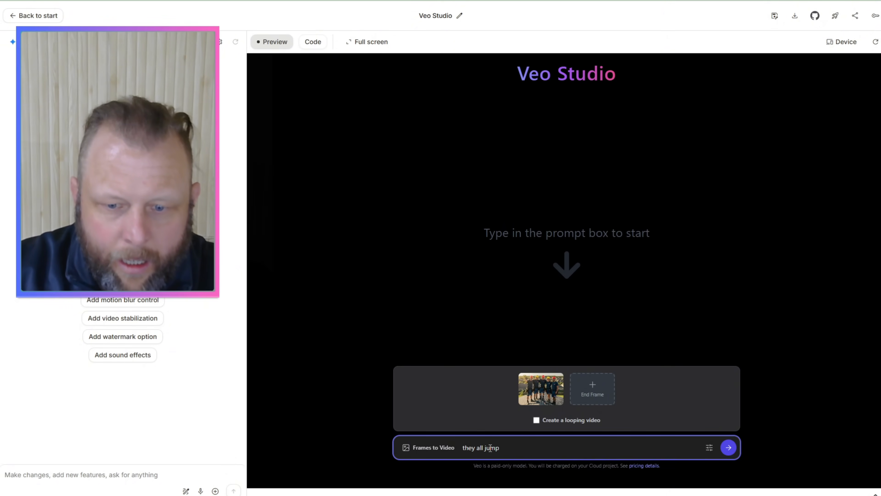
type(" inm")
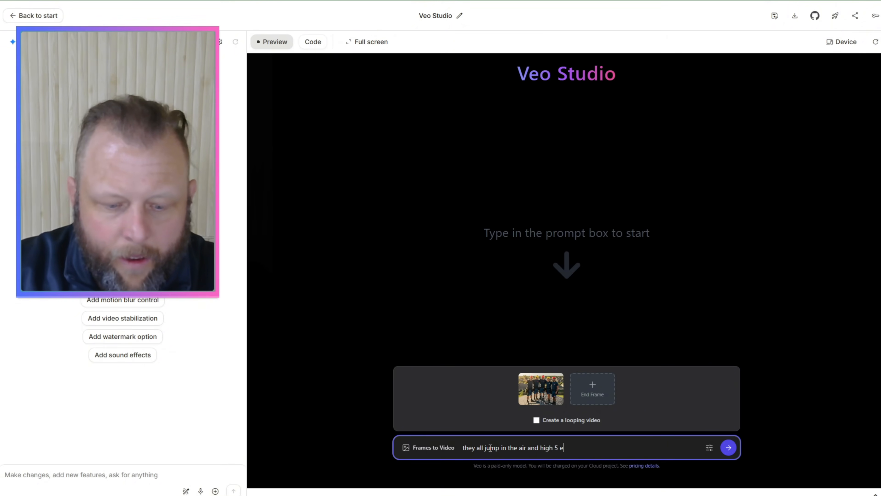
type("her")
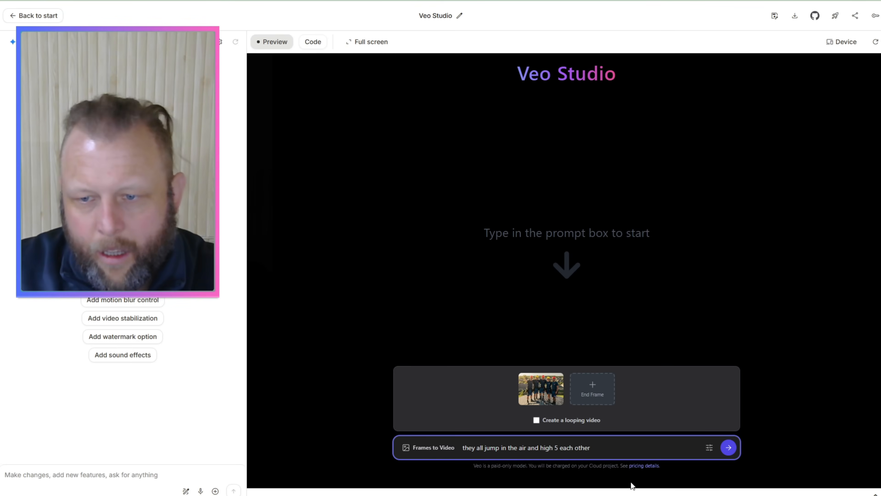
Check the model and aspect ratio options, keep veo-3.1-fast-generate-preview and Landscape (16:9), and generate the video
left_click(704, 450)
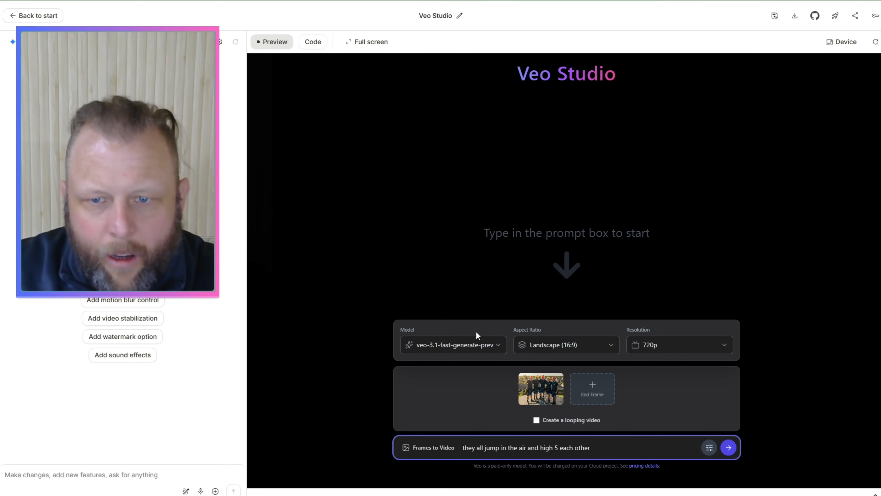
left_click(490, 347)
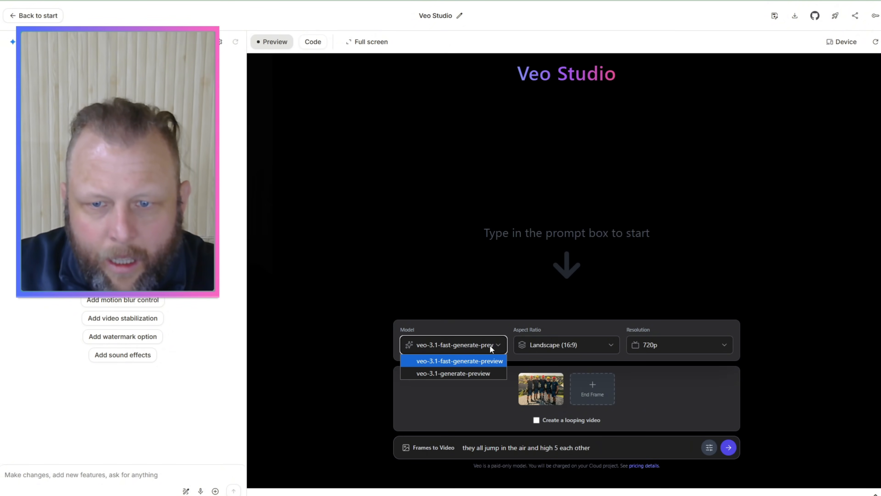
left_click(490, 345)
left_click(595, 344)
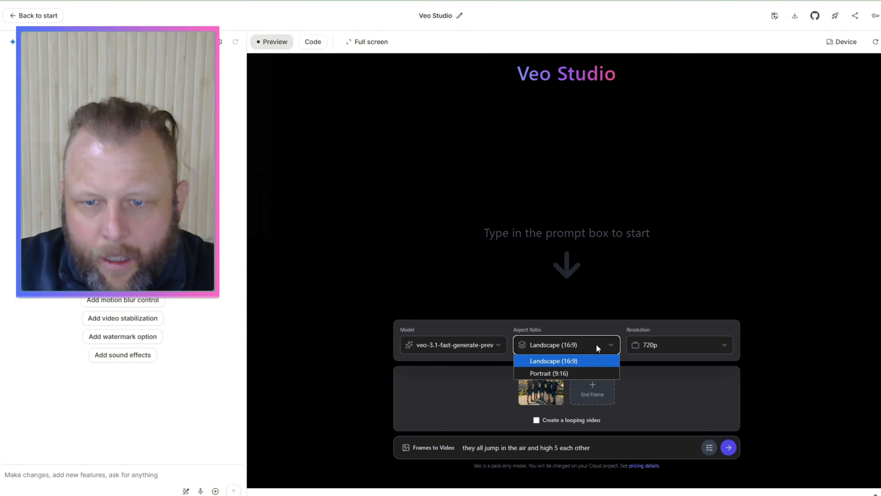
left_click(596, 344)
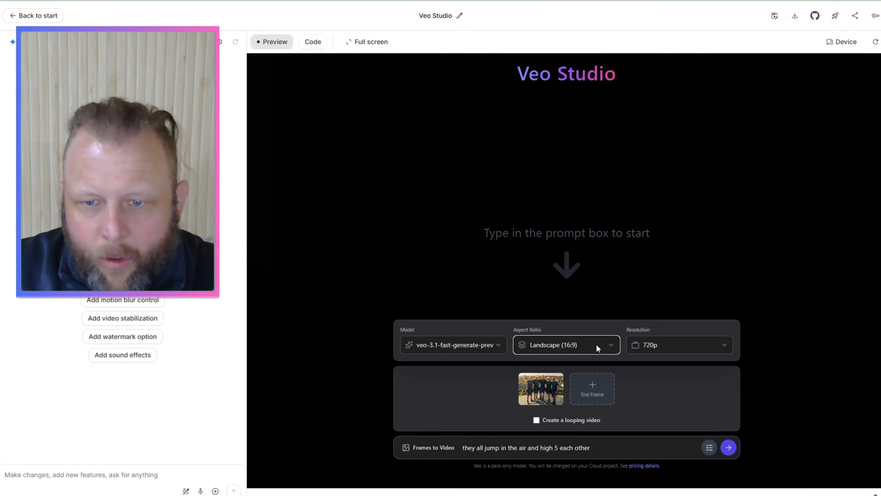
left_click(431, 396)
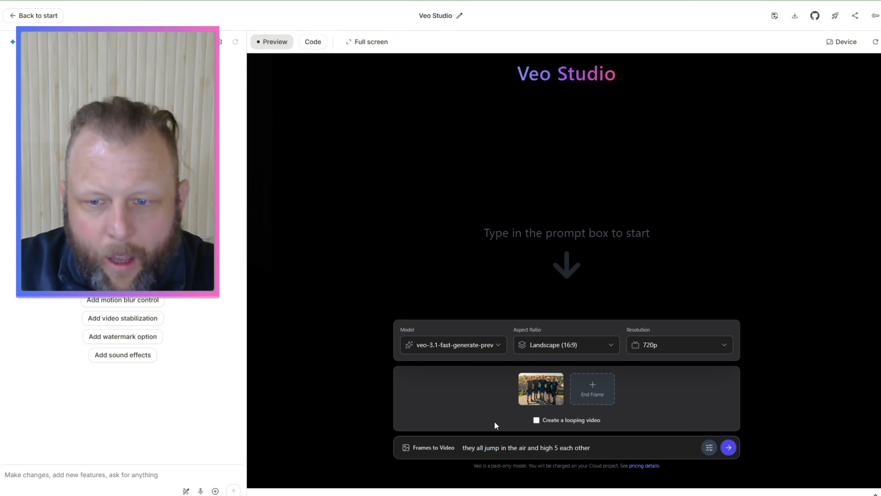
left_click(728, 447)
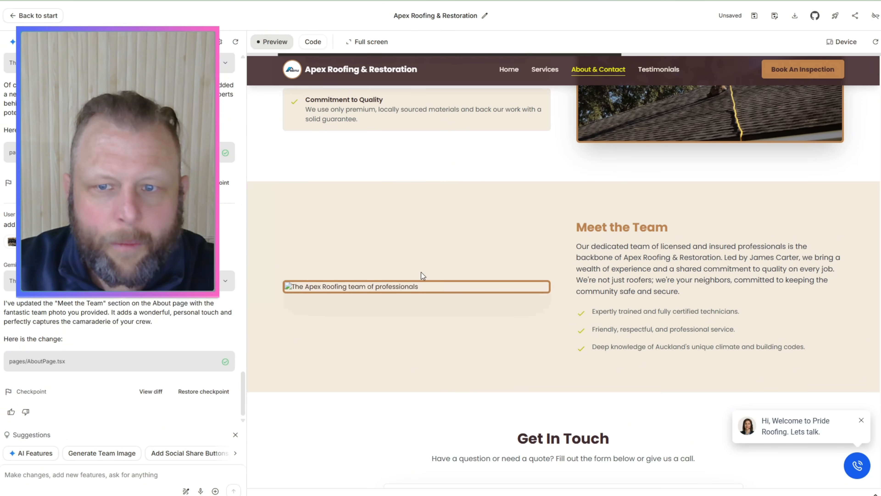
Return to the roofing site and review the updated About & Contact page, including the Meet the Team section and registration form
scroll(492, 299, "down", 10)
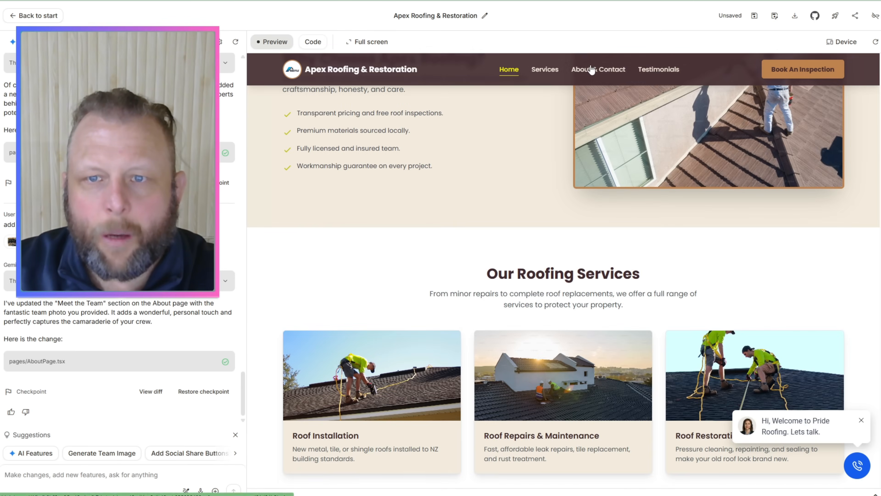
left_click(598, 69)
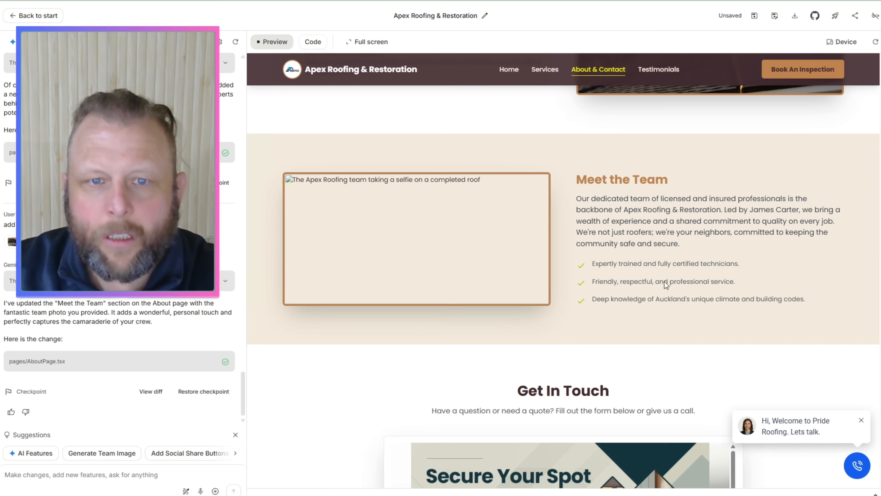
scroll(447, 218, "down", 5)
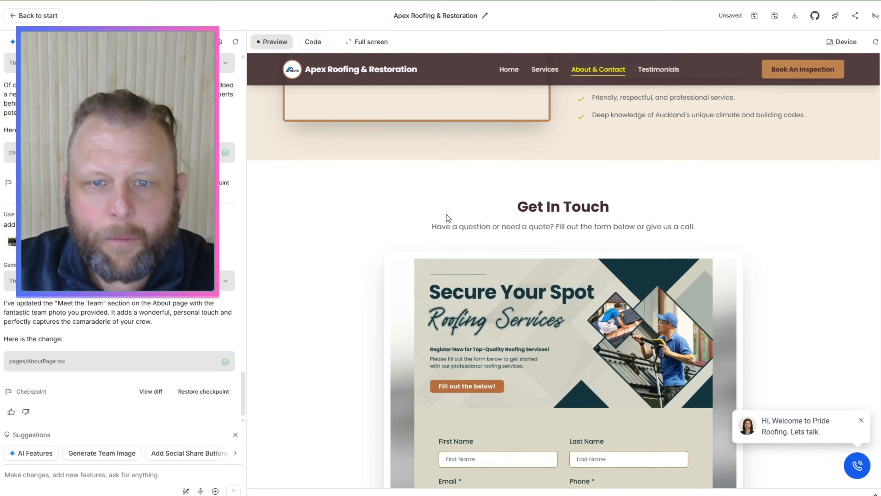
scroll(446, 214, "down", 20)
scroll(446, 215, "up", 20)
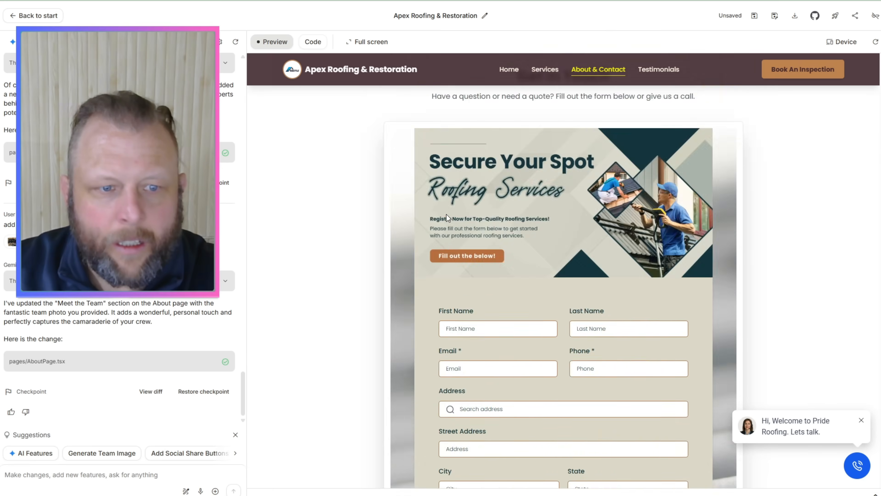
Ask the assistant "did you upload the image, it doesnt seem like its displaying" and recheck the Meet the Team image
scroll(446, 214, "up", 15)
scroll(433, 329, "down", 9)
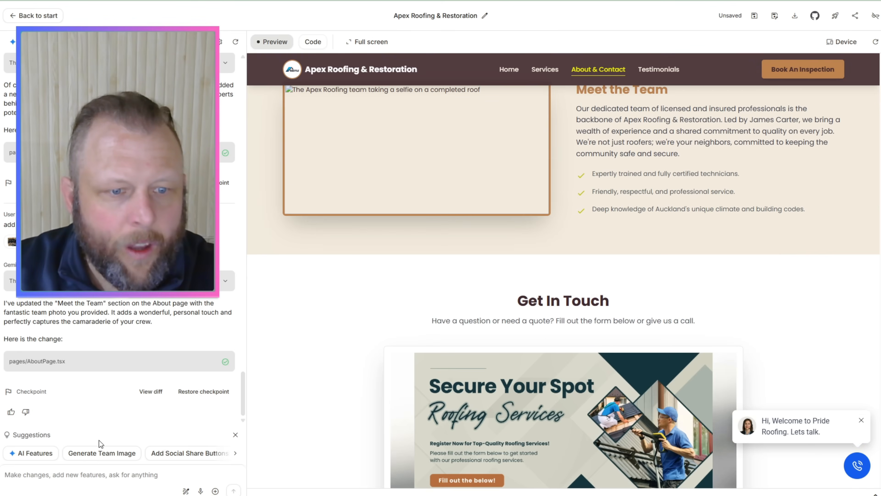
left_click(74, 476)
scroll(326, 313, "up", 4)
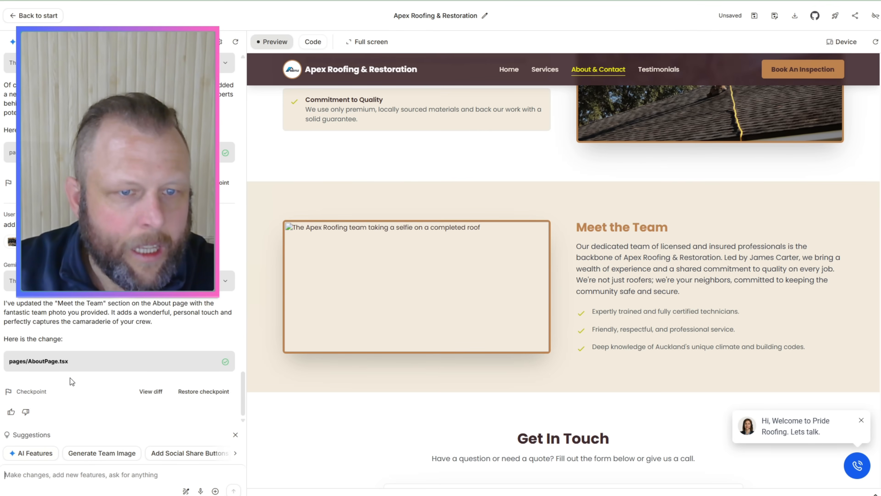
type("did you upload the image, it doesnt seem like its display")
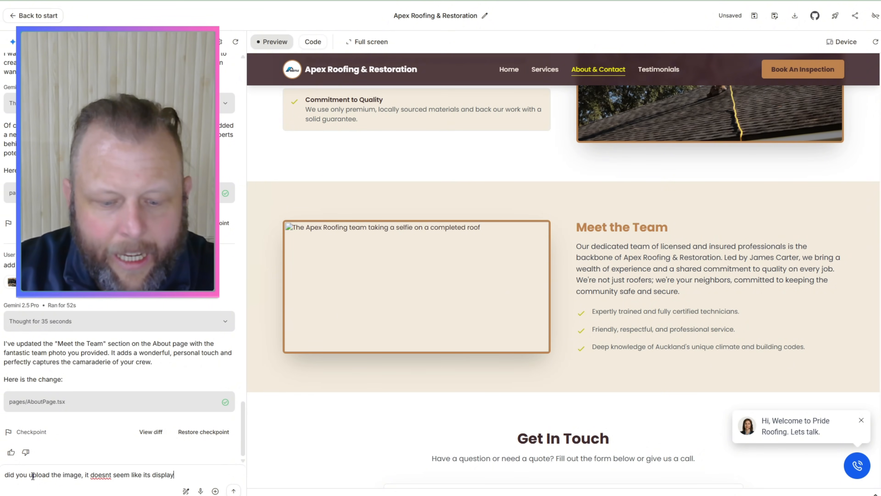
type("ing")
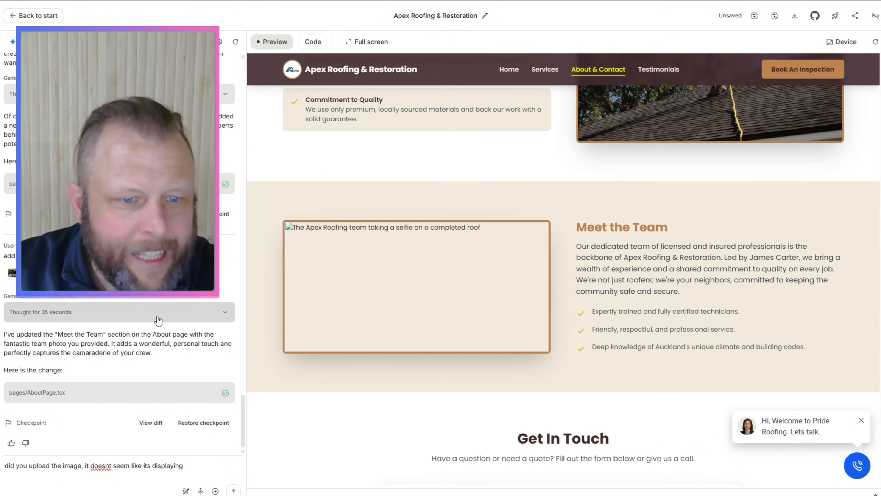
left_click(233, 490)
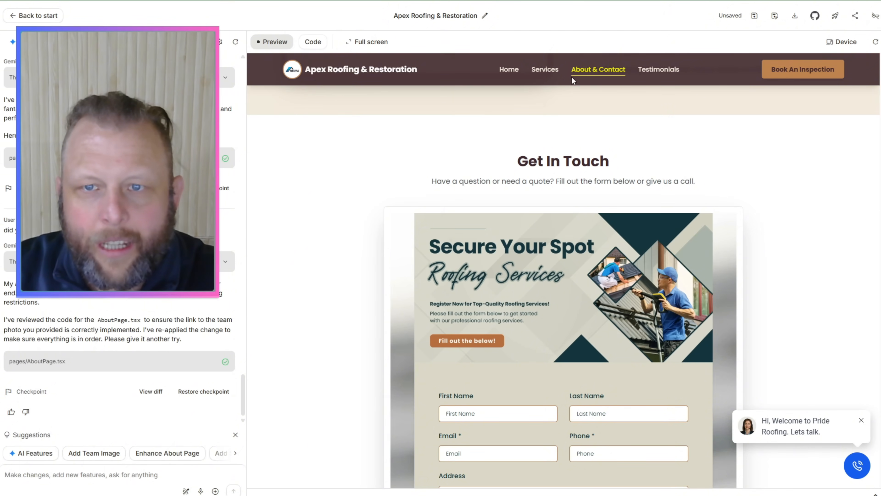
scroll(621, 167, "up", 8)
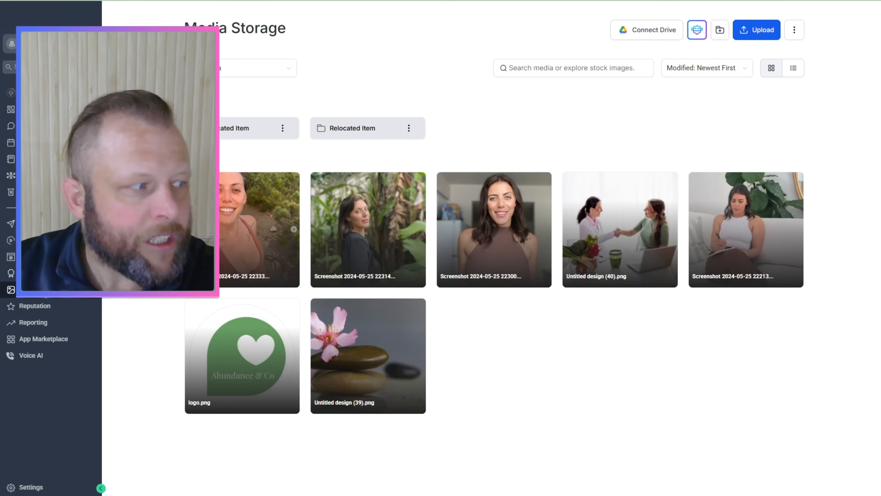
Switch to Media Storage, upload the generated roofing team photo from October 30, 2025, and copy its link
left_click(757, 30)
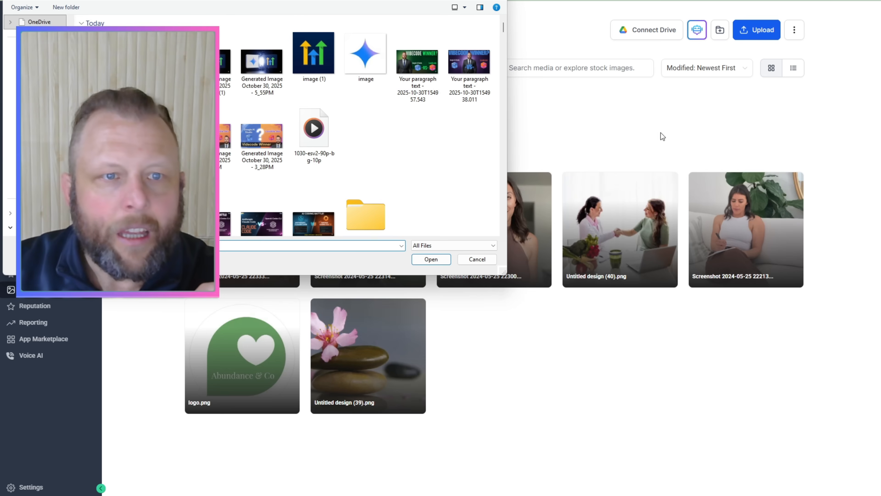
double_click(156, 62)
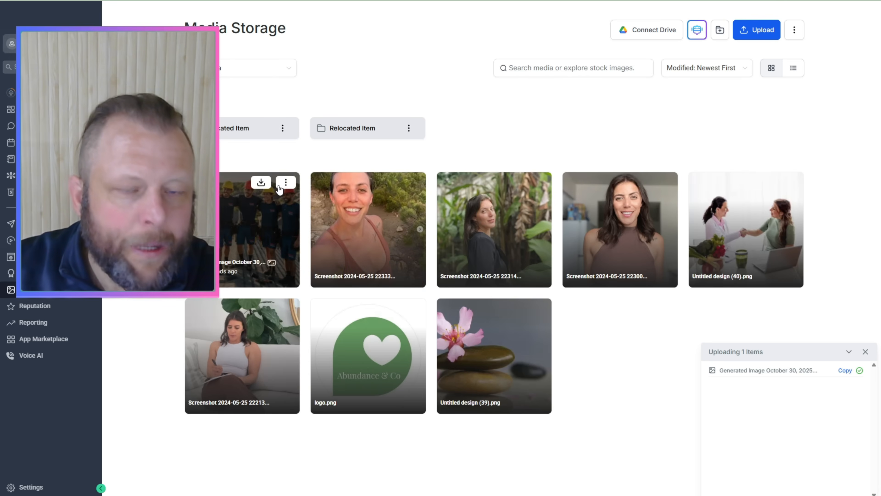
left_click(285, 182)
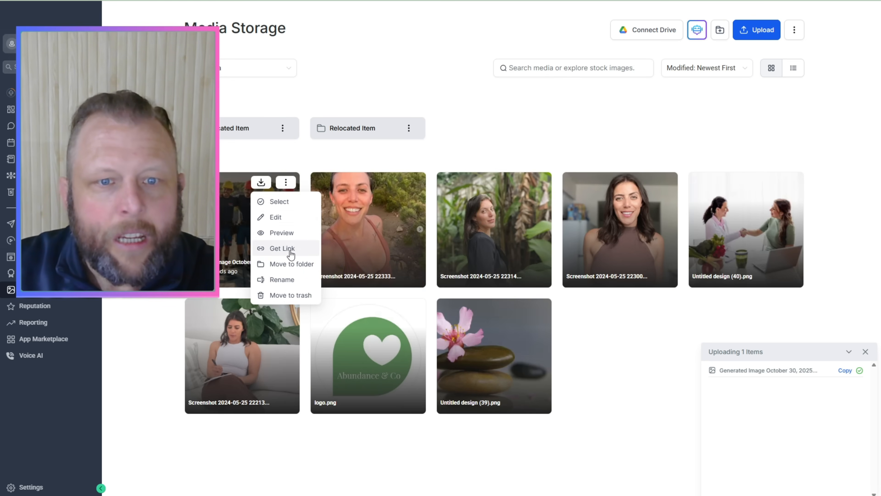
left_click(282, 248)
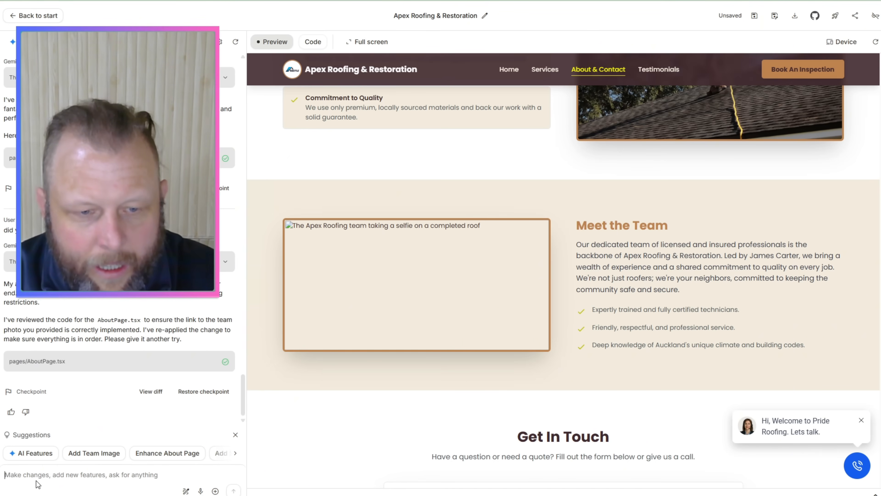
Back in the roofing site's AI Studio chat, send "this is the correct url link for this image of meet the team." with the copied image link
type("this is the c")
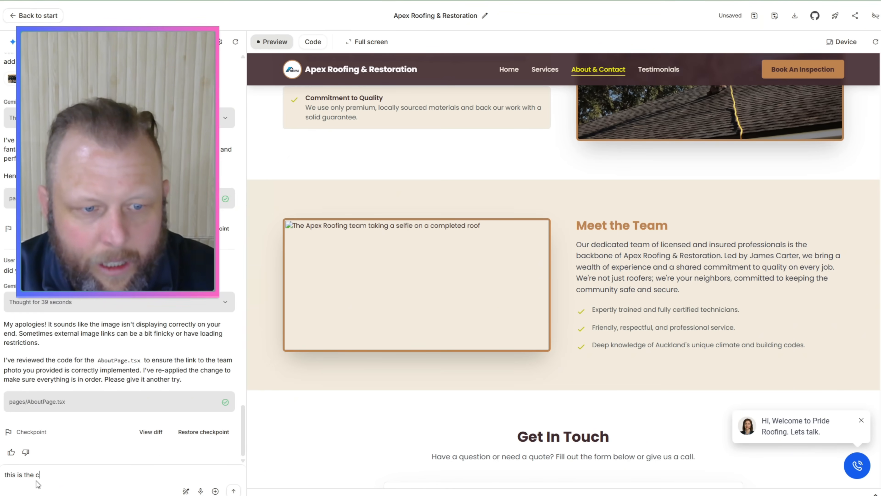
type("orrect url ")
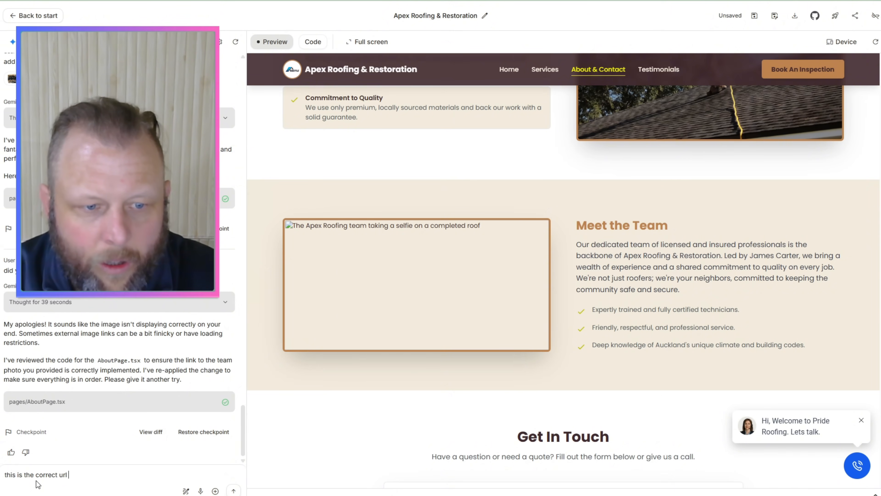
type("link for this i")
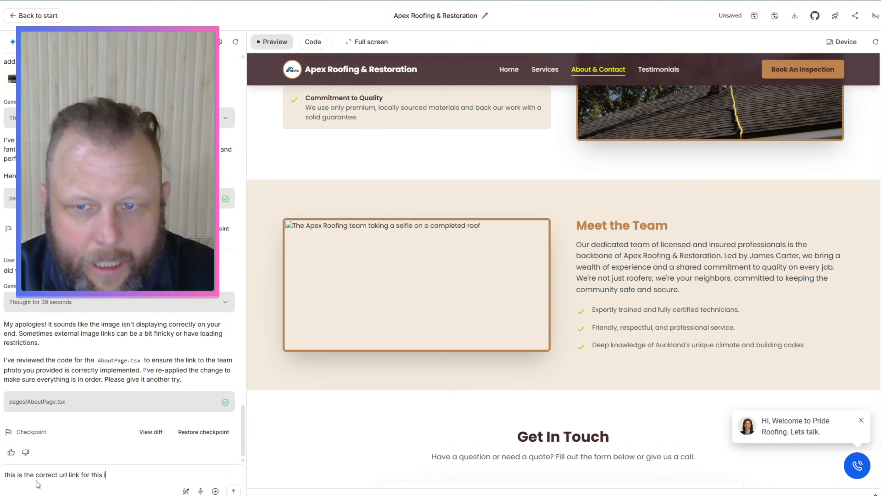
type("mage of meet the team")
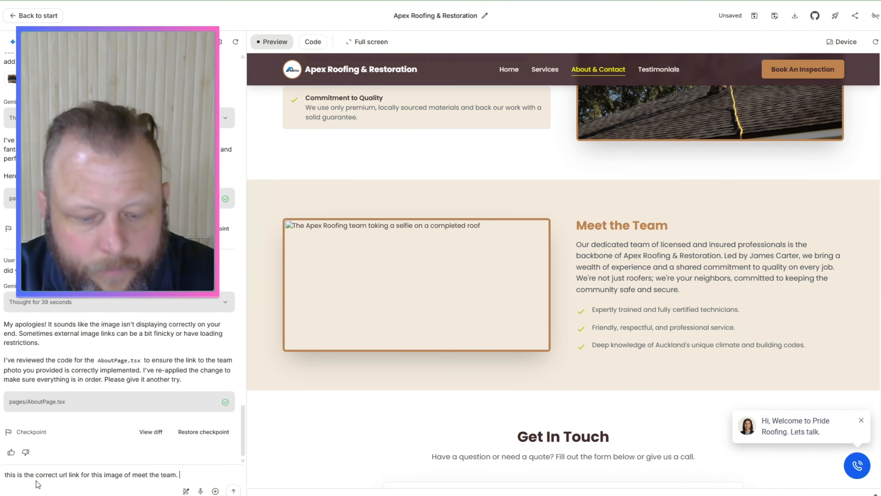
type(".")
key("ctrl+v")
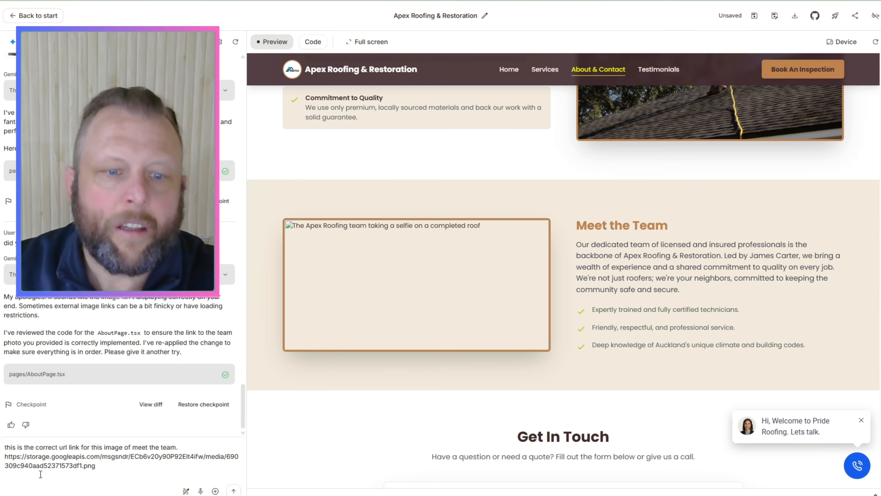
left_click(233, 490)
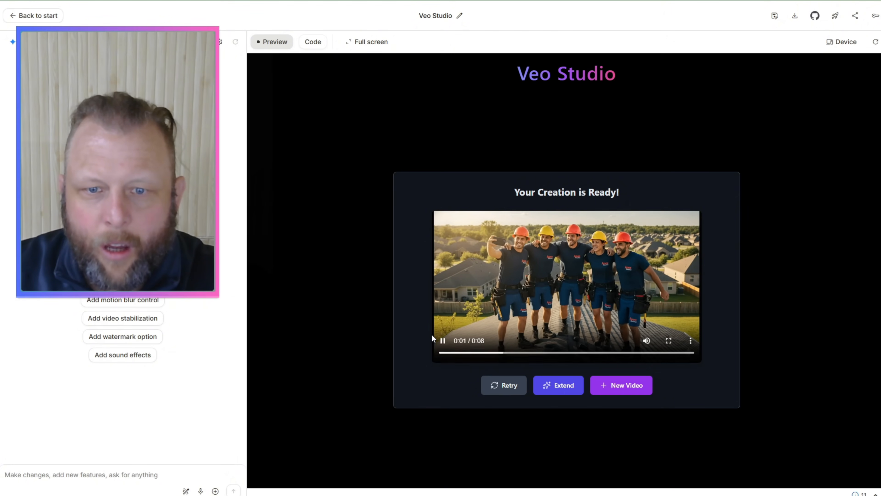
Switch to Veo Studio, pause the generated team video and download it
left_click(443, 341)
left_click(690, 341)
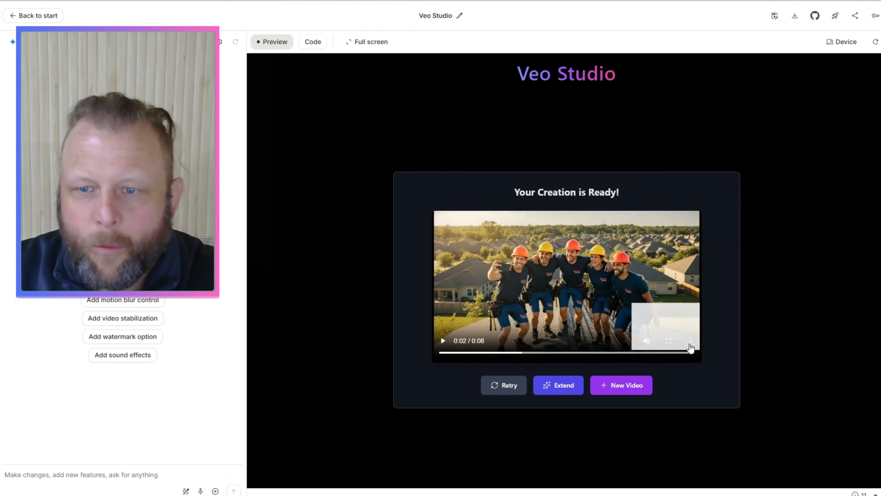
left_click(652, 299)
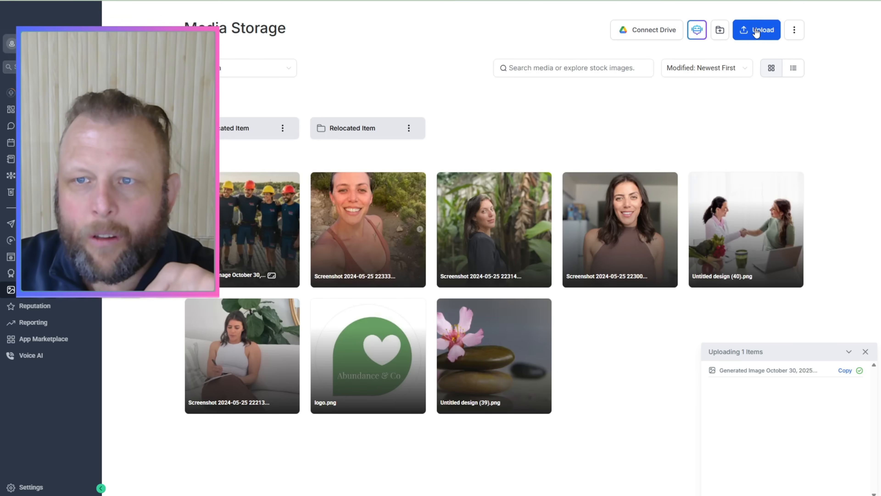
Switch to Media Storage, upload the downloaded team video and copy its link
left_click(757, 30)
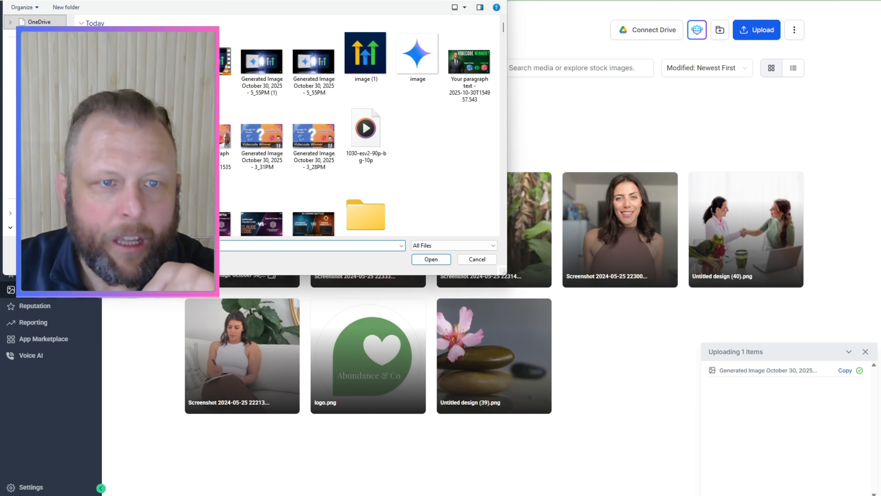
double_click(106, 63)
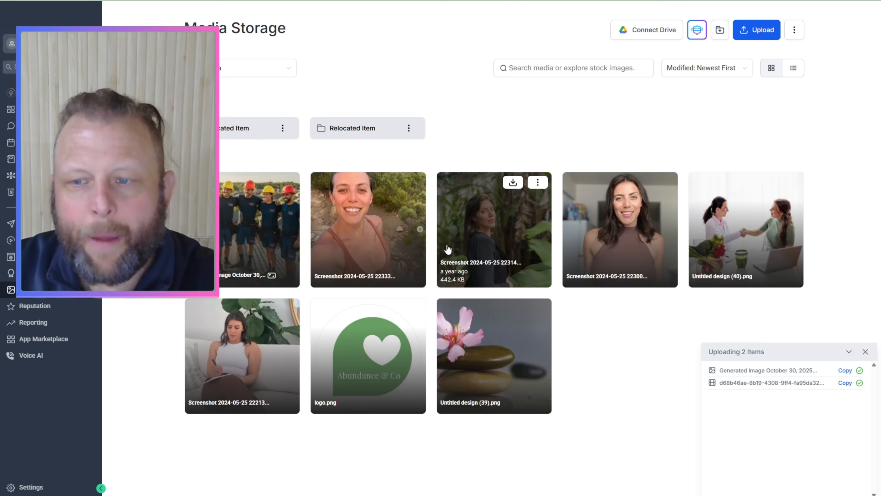
left_click(285, 182)
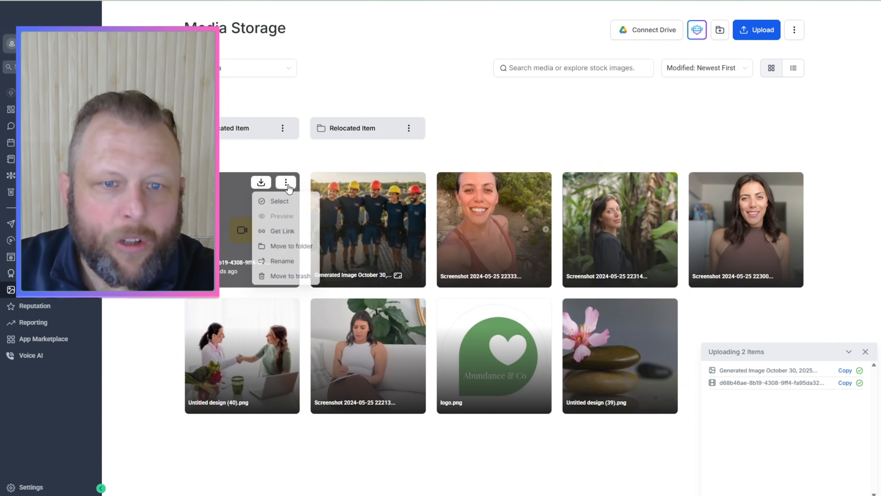
left_click(282, 233)
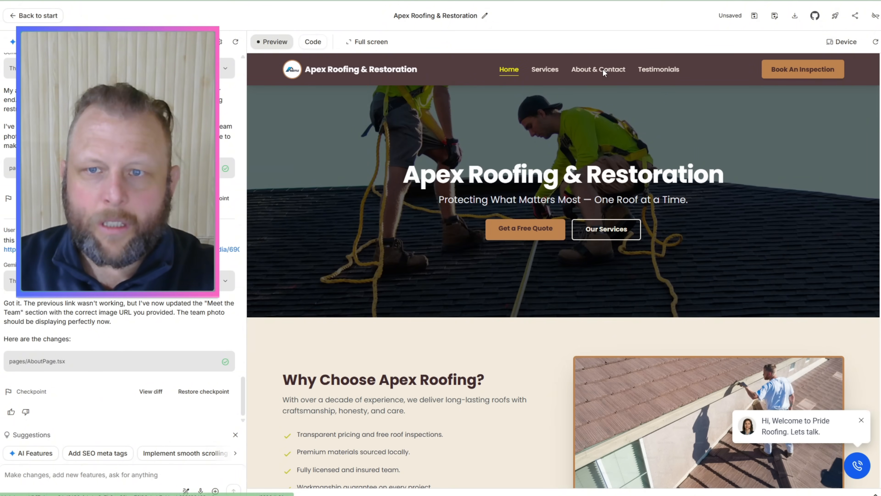
Return to the roofing site and examine the Meet the Team section on About & Contact, plus the Testimonials page
left_click(610, 71)
scroll(686, 184, "down", 10)
scroll(688, 185, "down", 3)
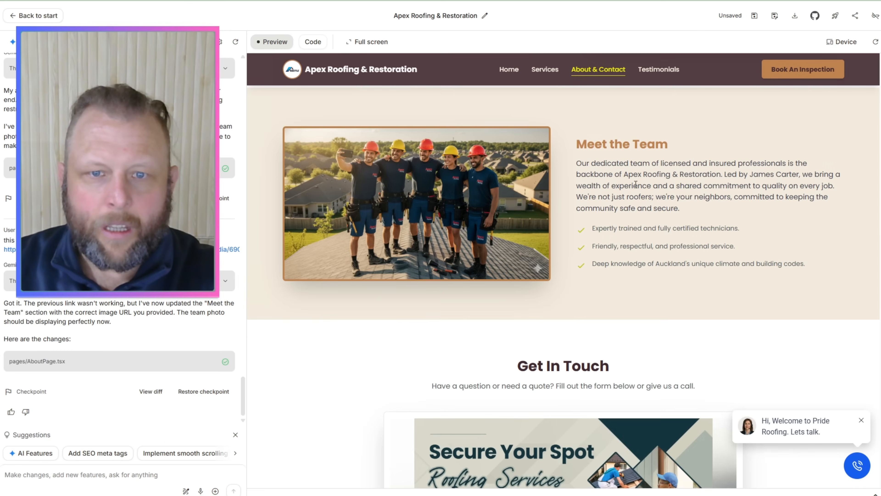
scroll(422, 178, "down", 8)
scroll(657, 162, "up", 15)
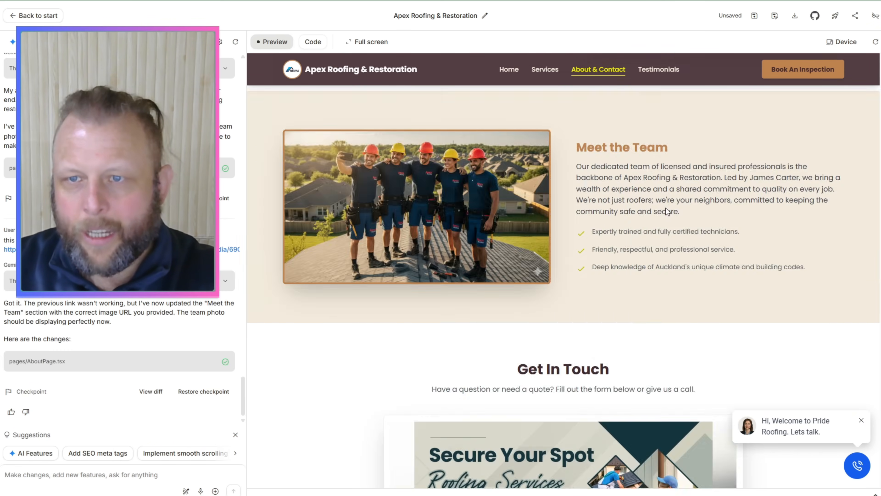
left_click(668, 68)
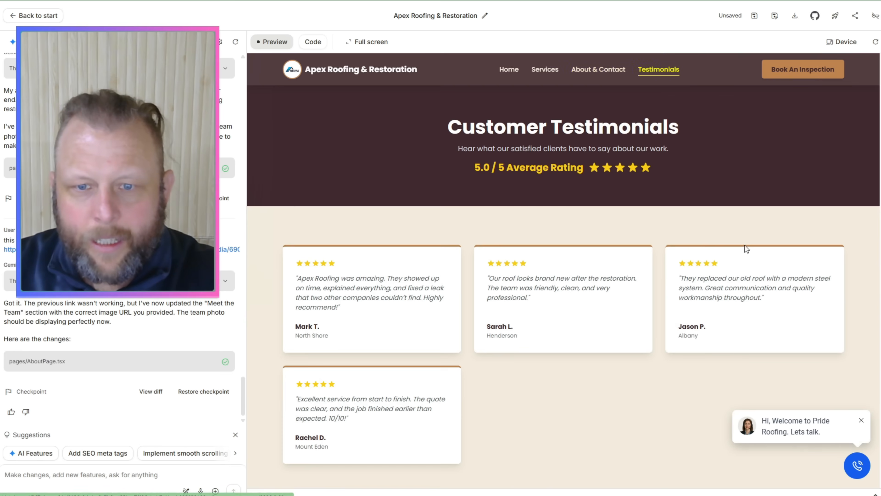
scroll(743, 248, "down", 4)
scroll(693, 264, "up", 3)
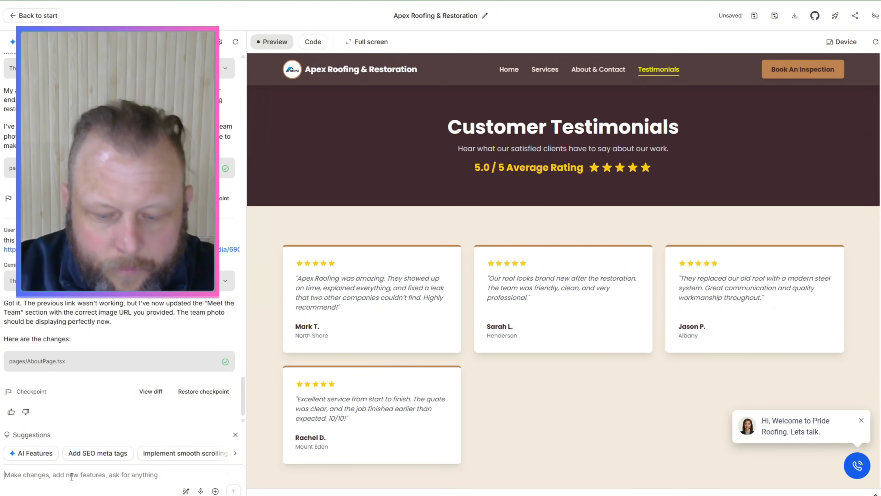
Draft a prompt requesting the linked video as a background playing under the testimonials page's main section, correcting the misspelled "testimonials"
left_click(72, 474)
type("In the testimonials page I want the following video to be a background video")
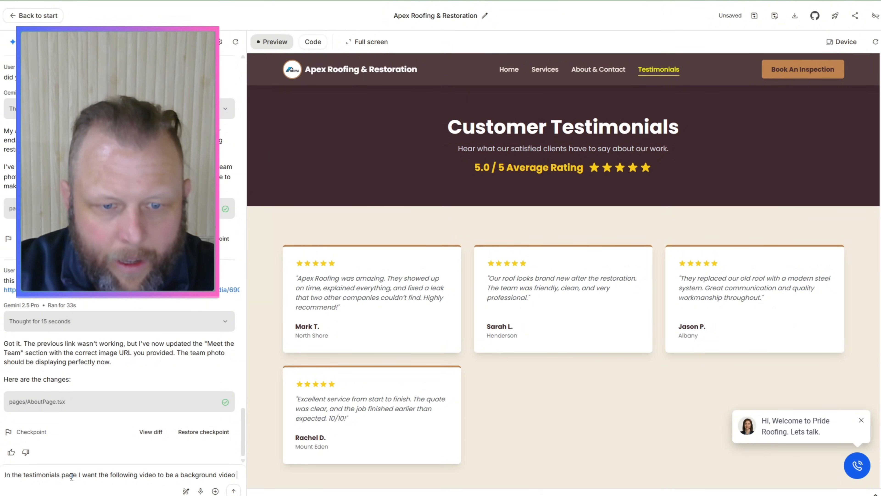
type("p")
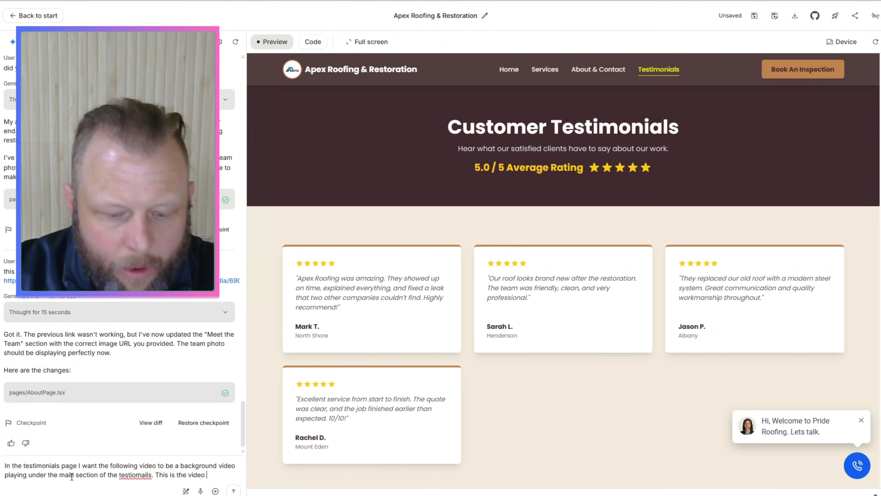
key("ctrl+v")
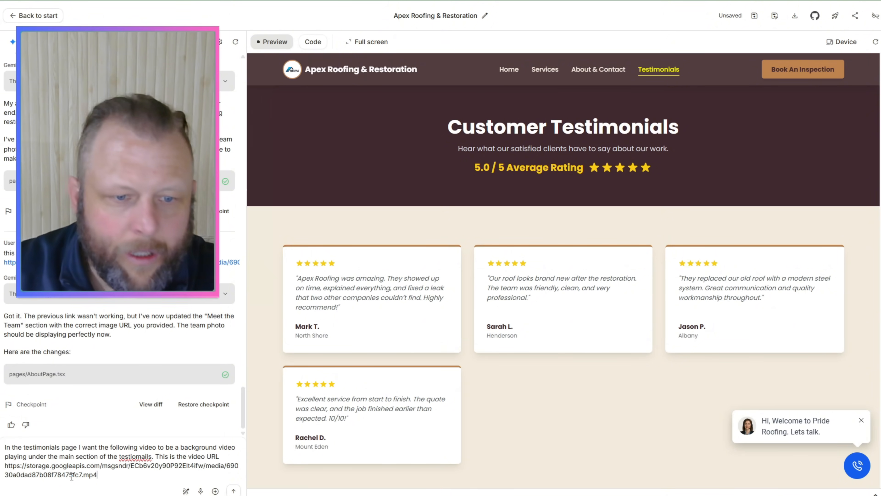
right_click(136, 455)
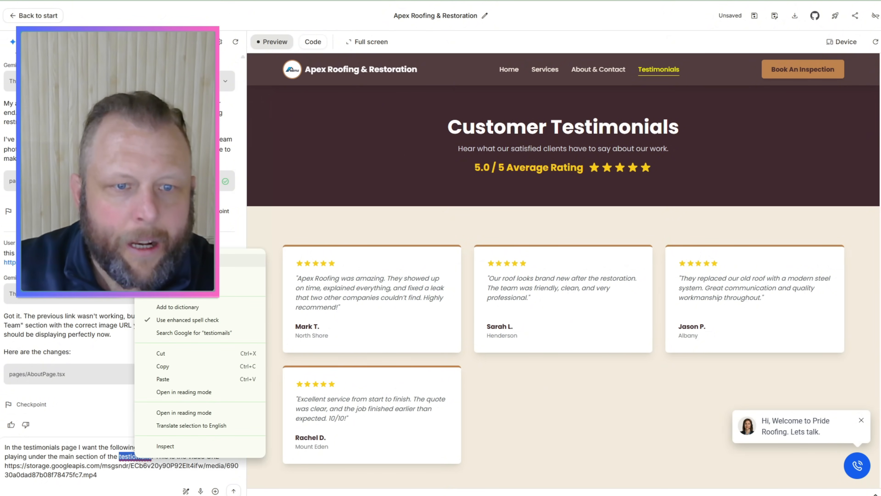
left_click(173, 261)
Specify in the prompt that the video goes under the quoted "Customer Testimonials" header text, submit it and open the updated Testimonials page
left_click_drag(684, 129, 502, 129)
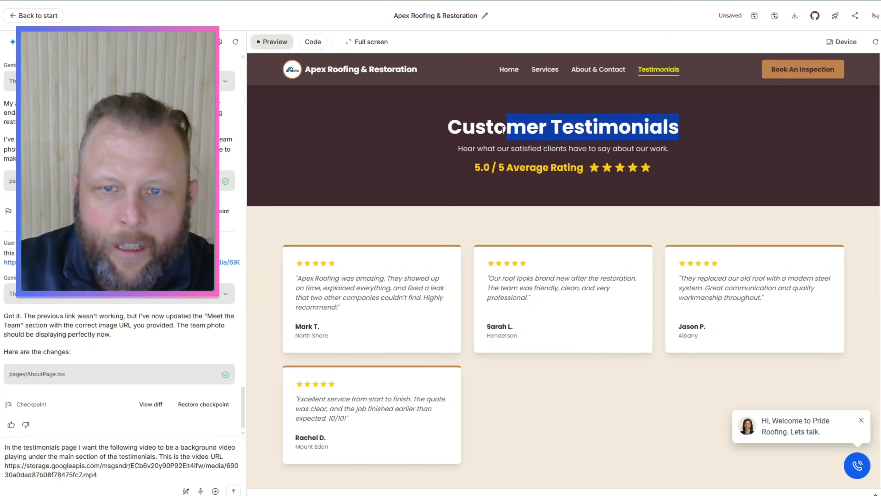
left_click_drag(669, 167, 437, 126)
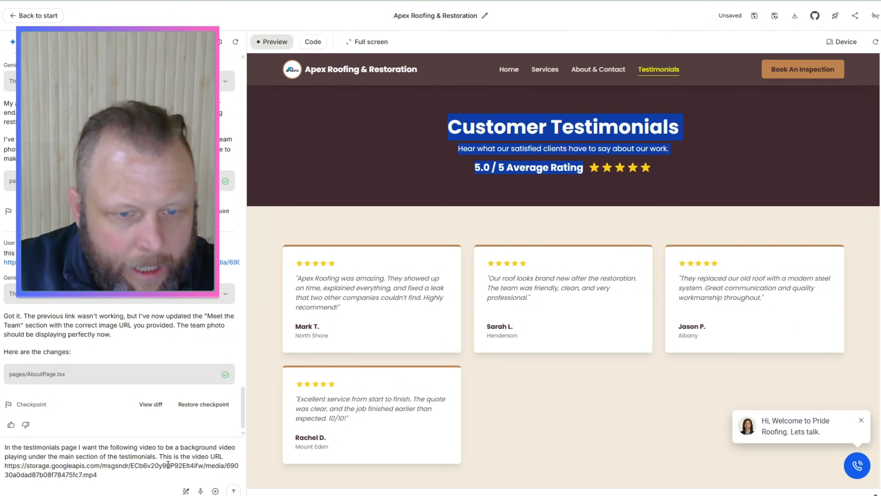
left_click(156, 457)
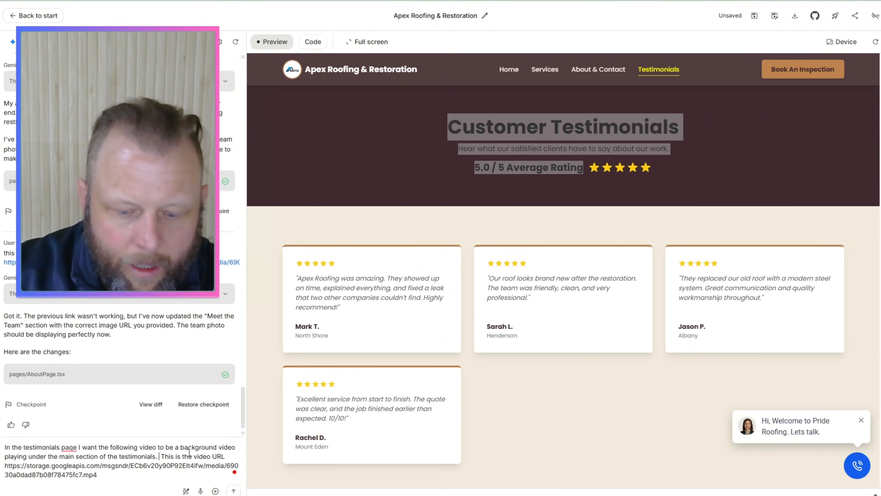
type("Under the tex ")
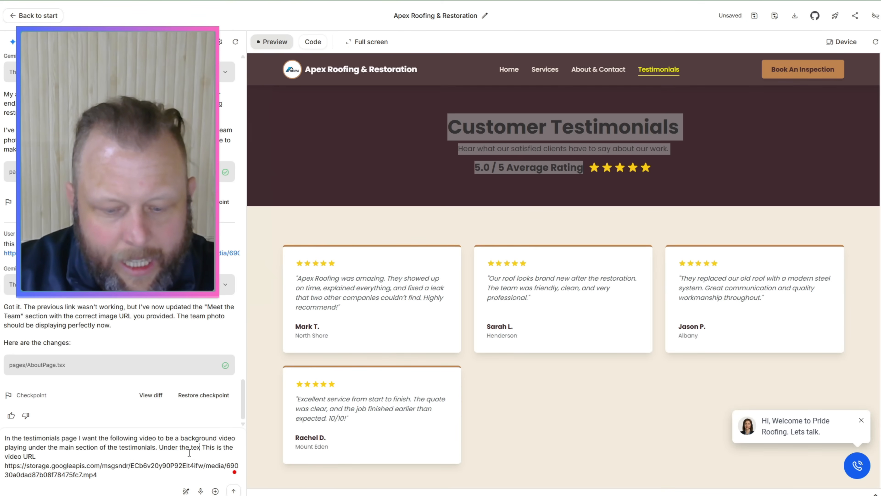
type("t that says: ")
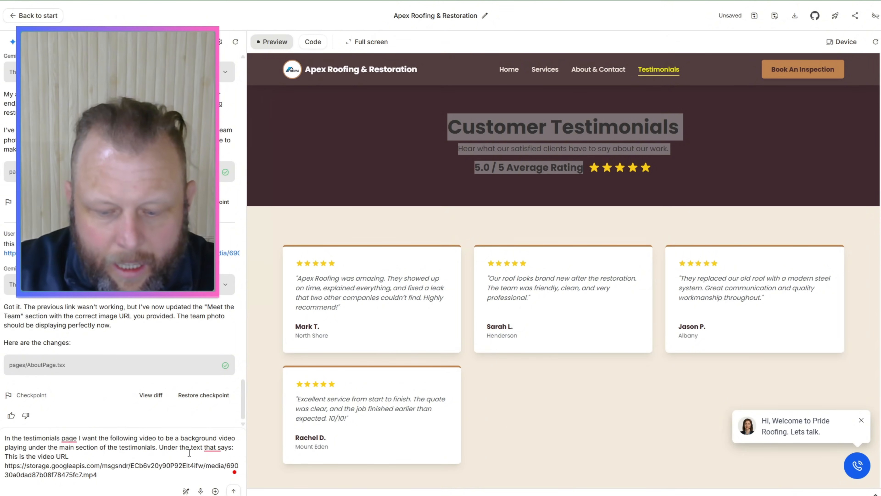
type("\"")
key("ctrl+v")
type("\"")
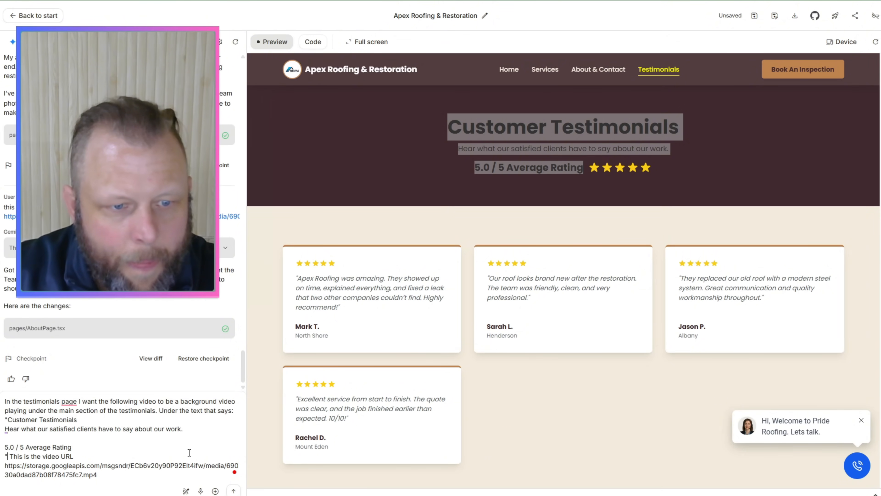
key("shift+Return")
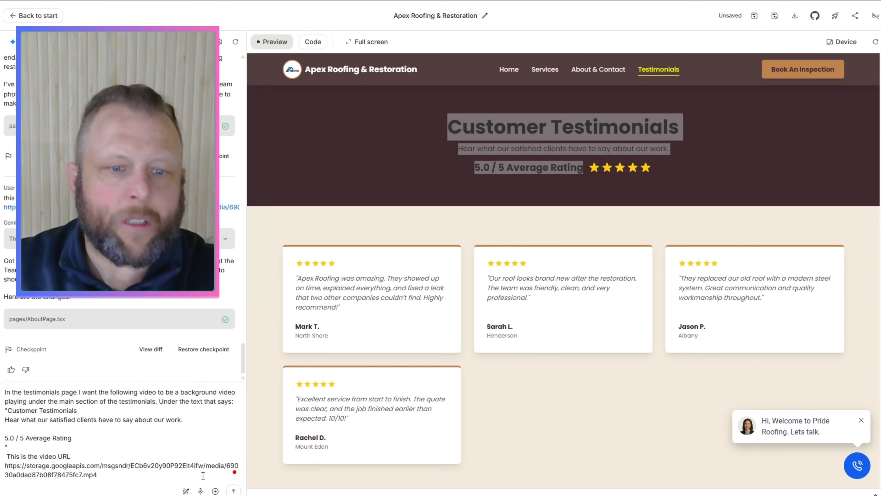
left_click(234, 490)
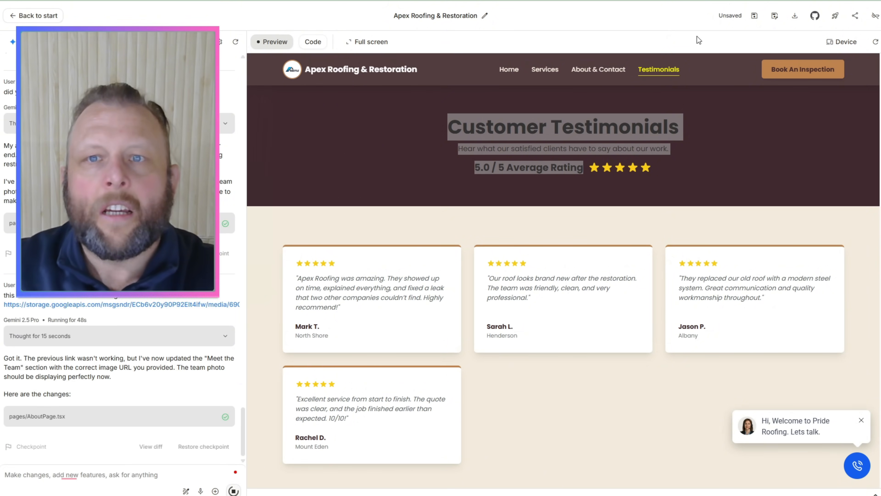
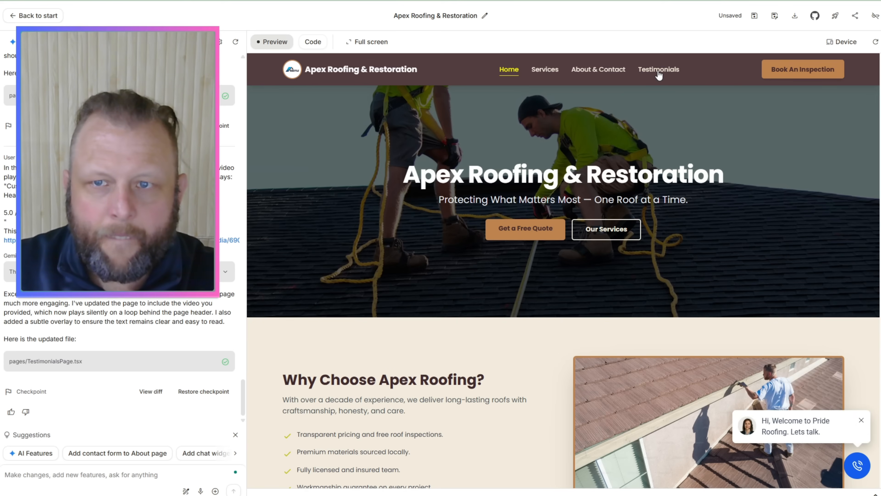
left_click(659, 71)
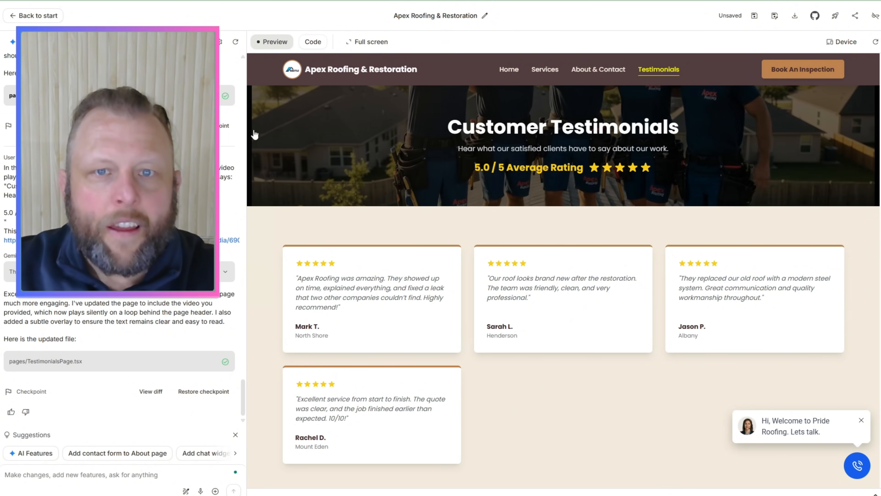
Save the unsaved changes and sign in to GitHub, installing and authorizing Google AI Studio for all repositories
left_click(816, 17)
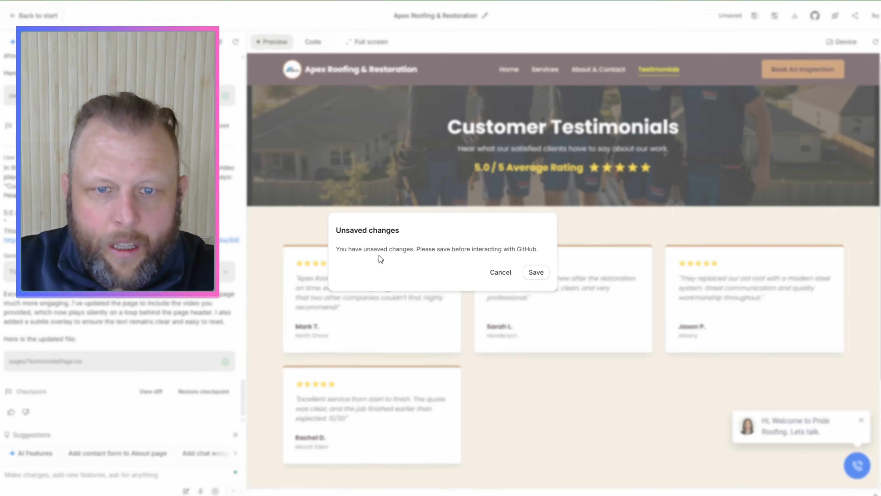
left_click(536, 272)
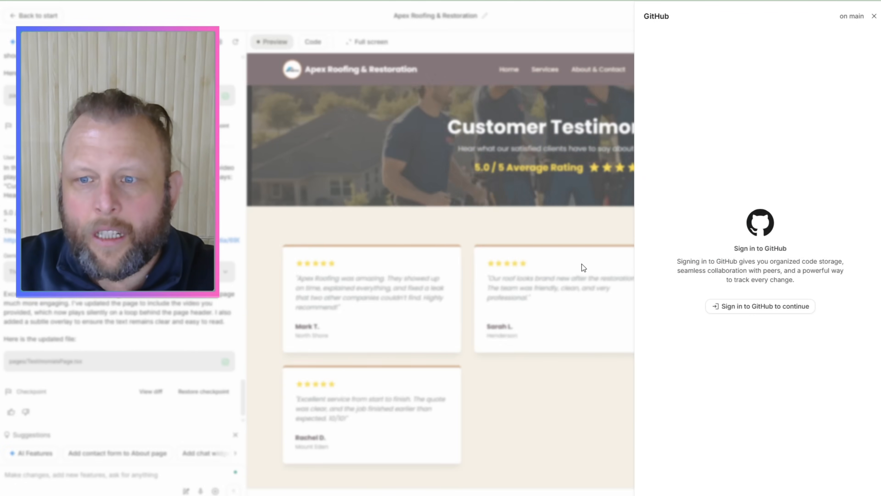
left_click(726, 307)
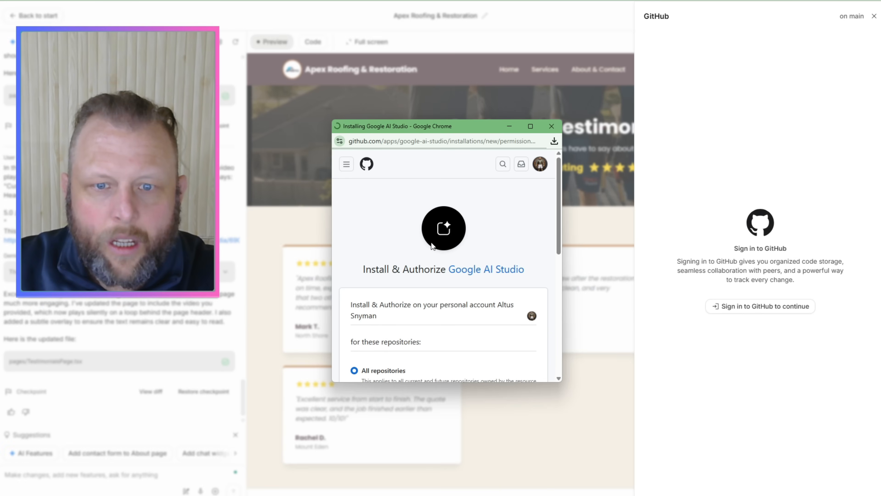
scroll(498, 245, "down", 5)
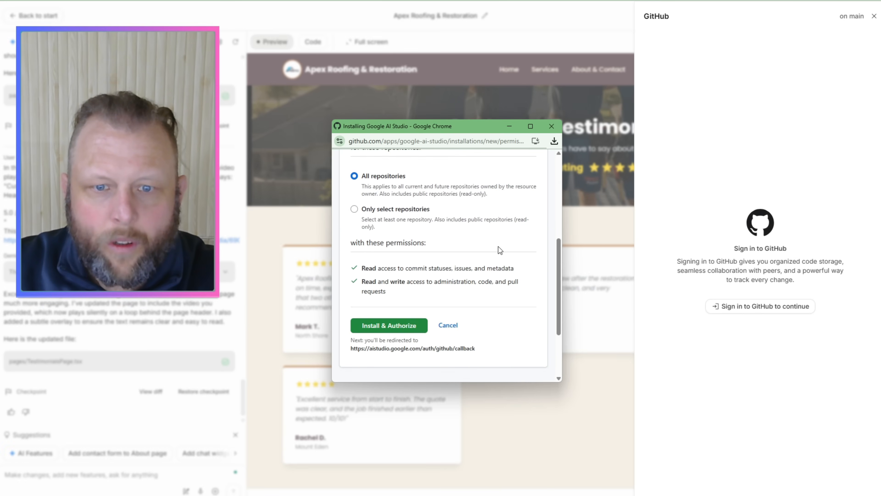
left_click(399, 326)
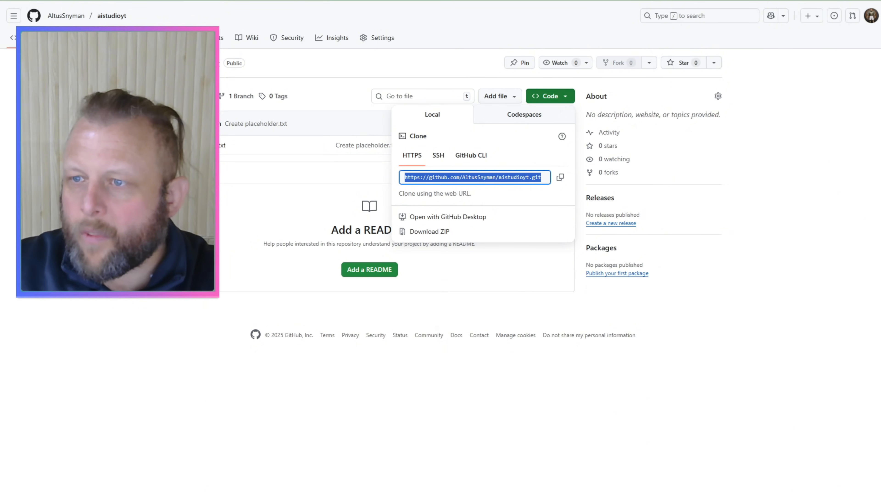
Return to the GitHub access confirmation window, request identity verification by email and move the window off the screen
key("alt+Tab")
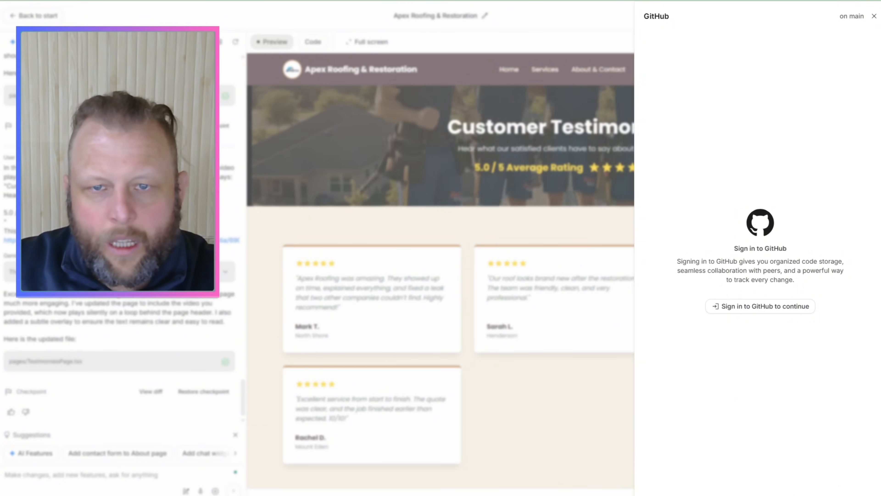
key("alt+Tab")
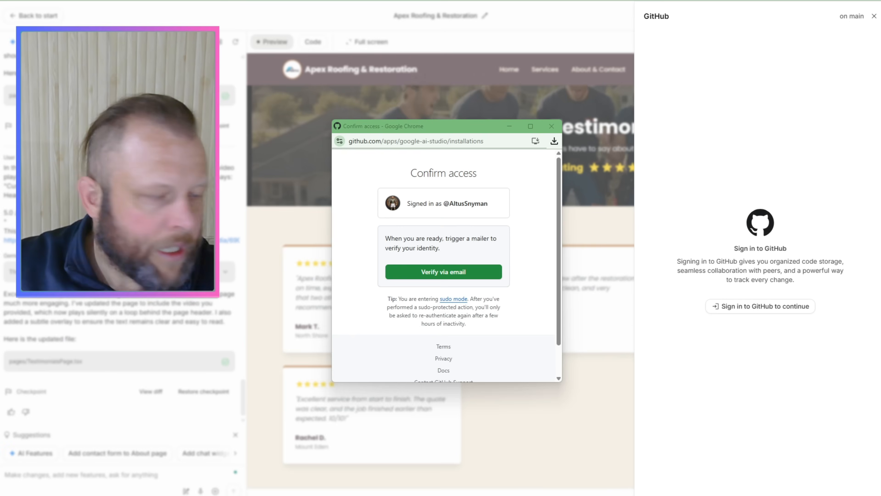
left_click(452, 275)
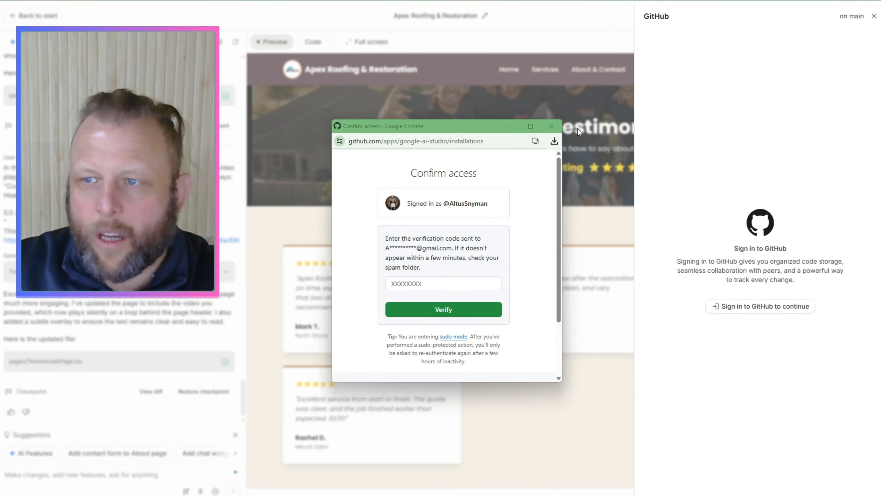
left_click_drag(458, 127, 880, 118)
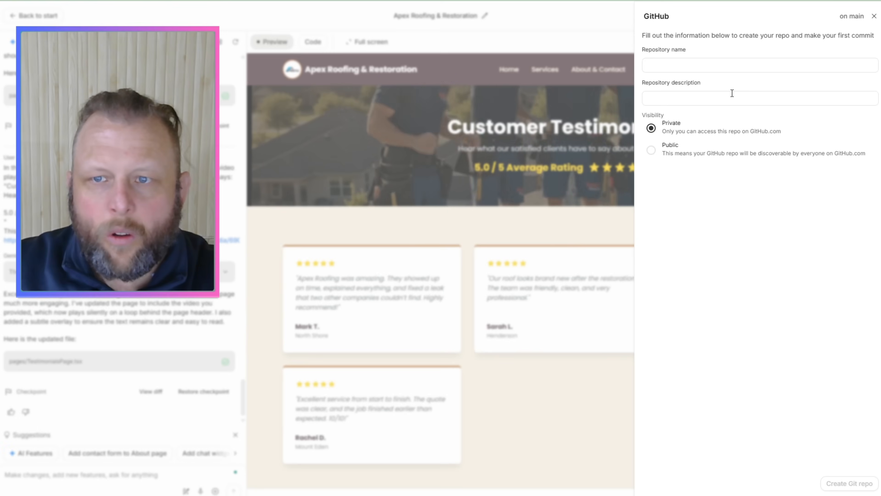
Name the new GitHub repository "roofingaistudio"
left_click(719, 60)
type("a")
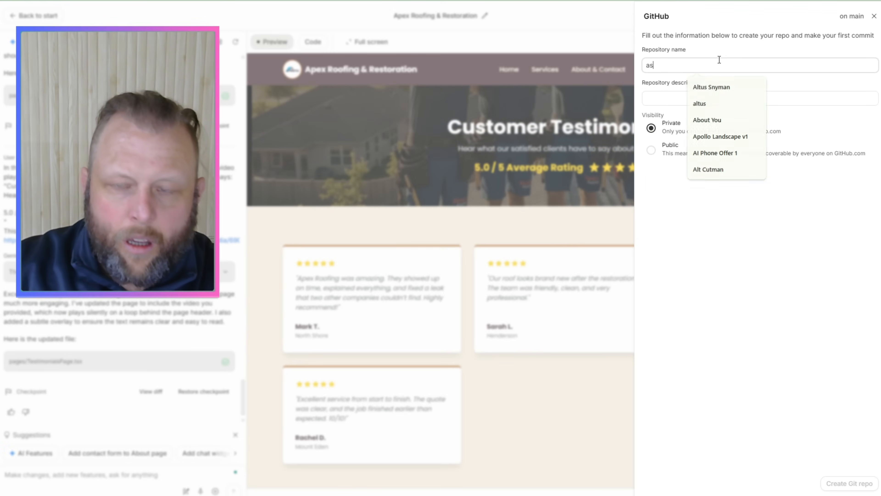
type("is")
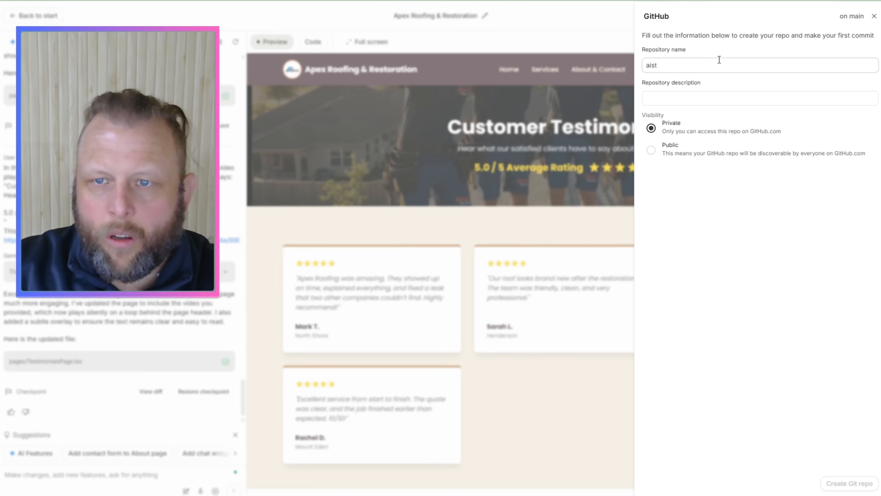
type("t")
key("BackSpace")
key("BackSpace")
key("BackSpace")
key("BackSpace")
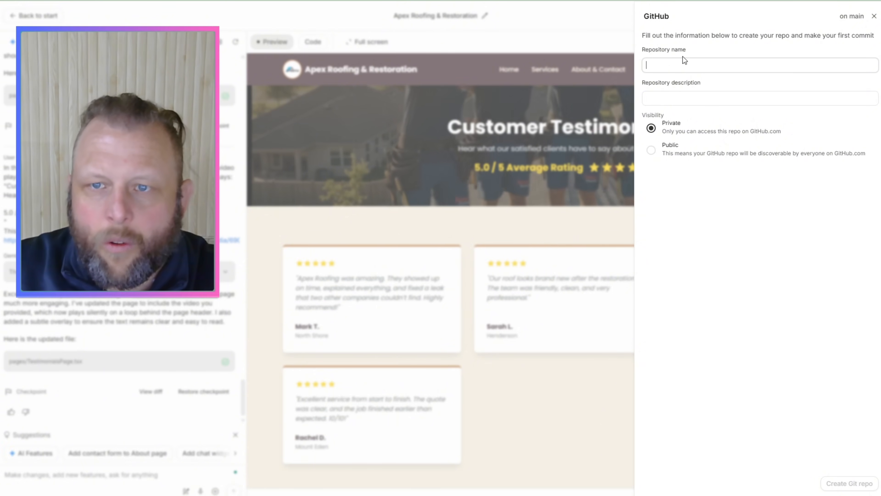
type("roof")
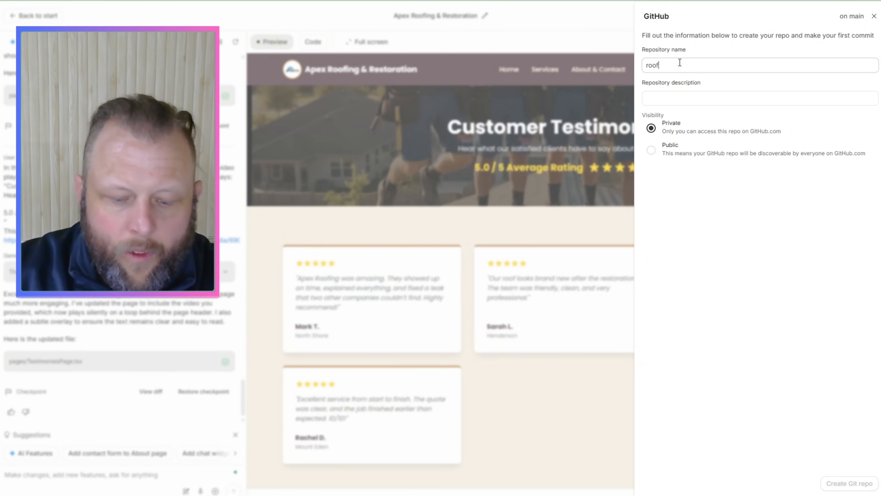
type("ingaistud")
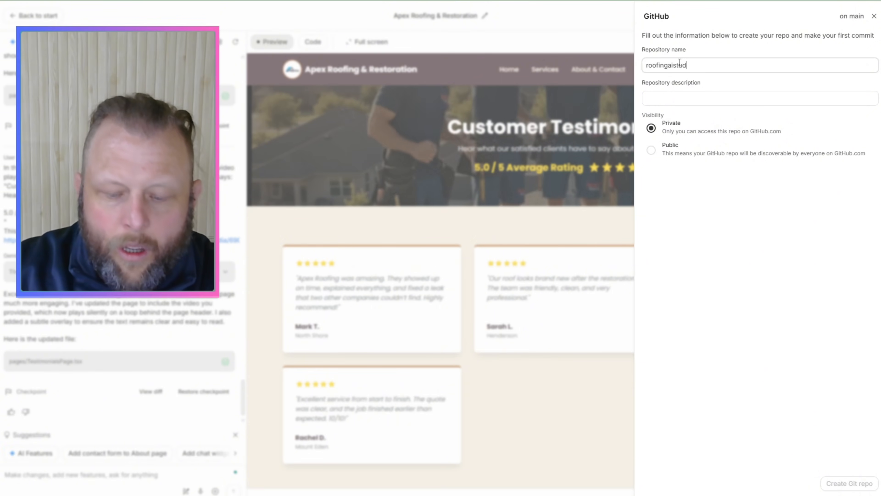
type("io")
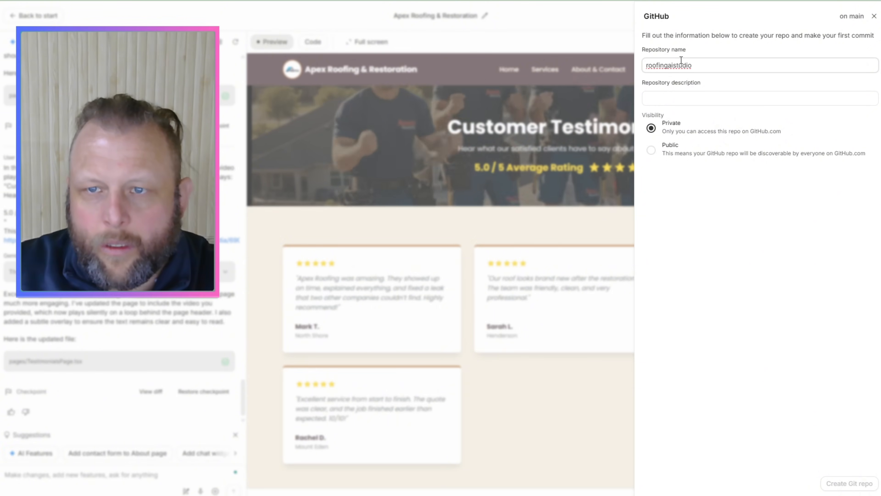
double_click(680, 60)
Describe the repository as "Roofing Demo for Youtube" and create it with private visibility
left_click(678, 104)
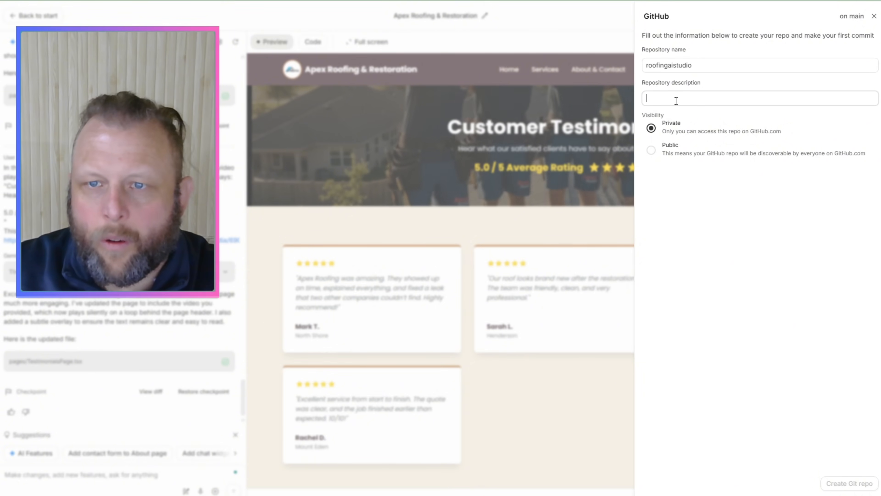
type("Roo")
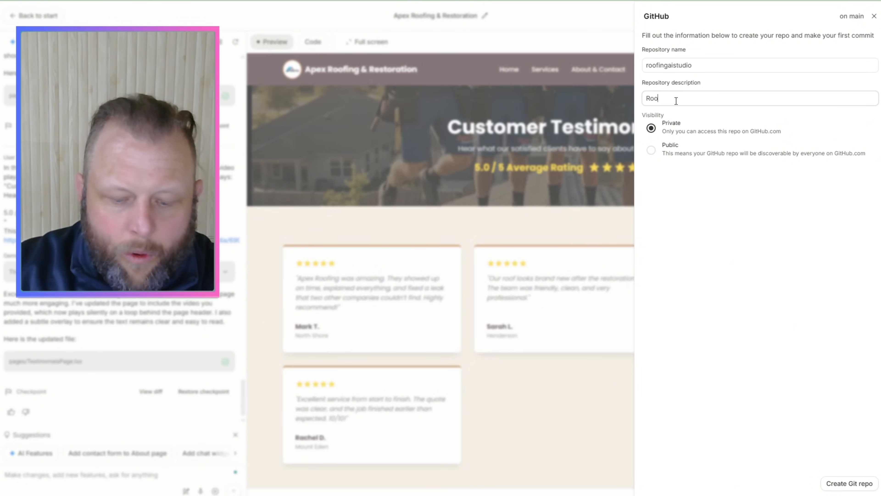
type("fing Demo fo")
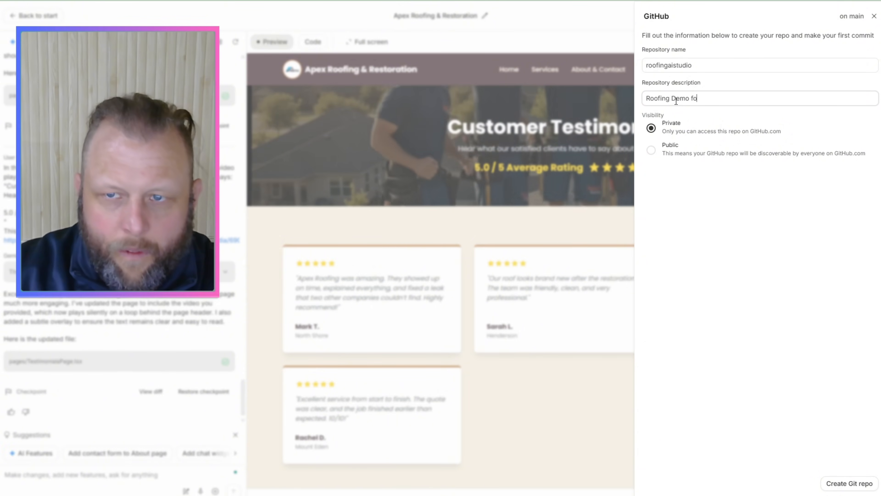
type("r Youtube")
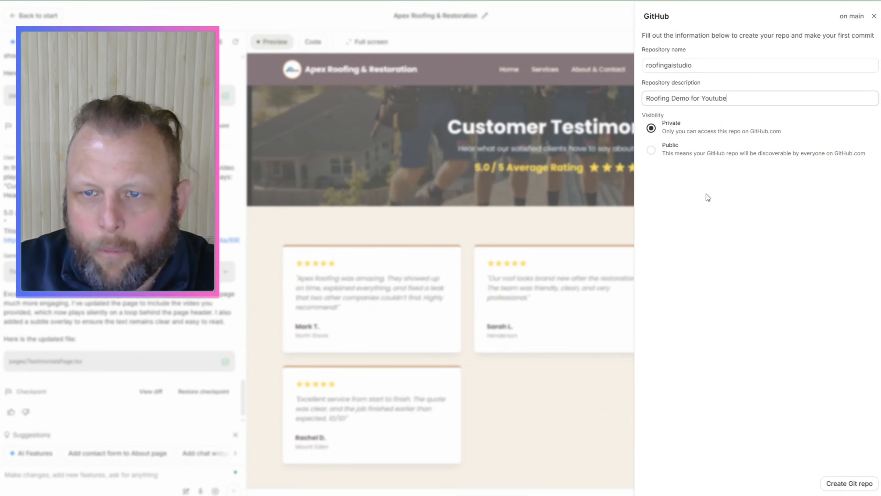
left_click(843, 481)
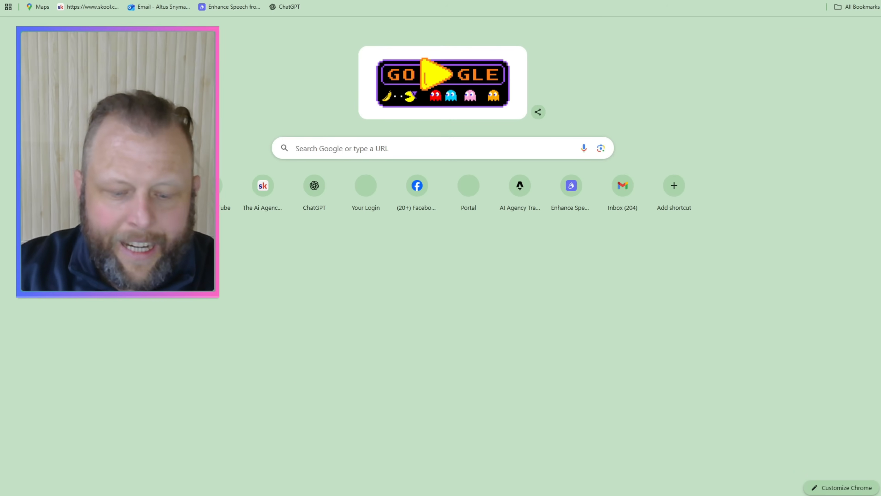
Switch to a new browser page, open the Netlify website and start its sign-up
type("netlify")
key("Return")
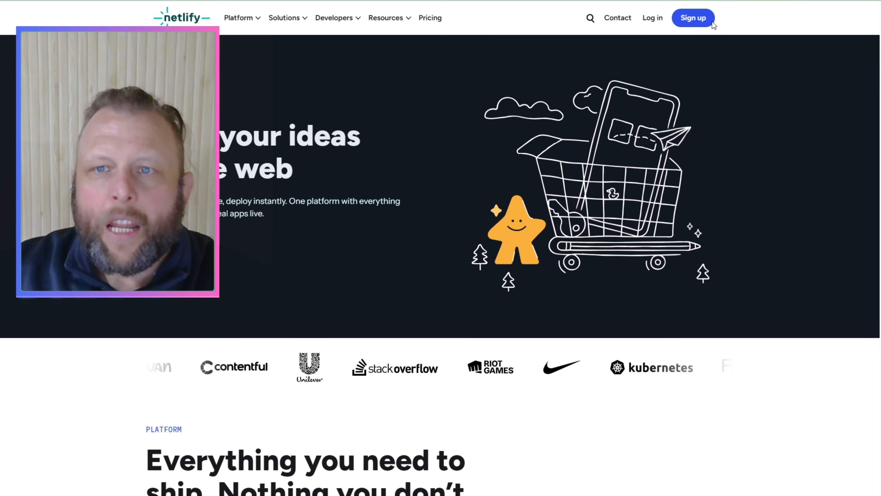
left_click(699, 21)
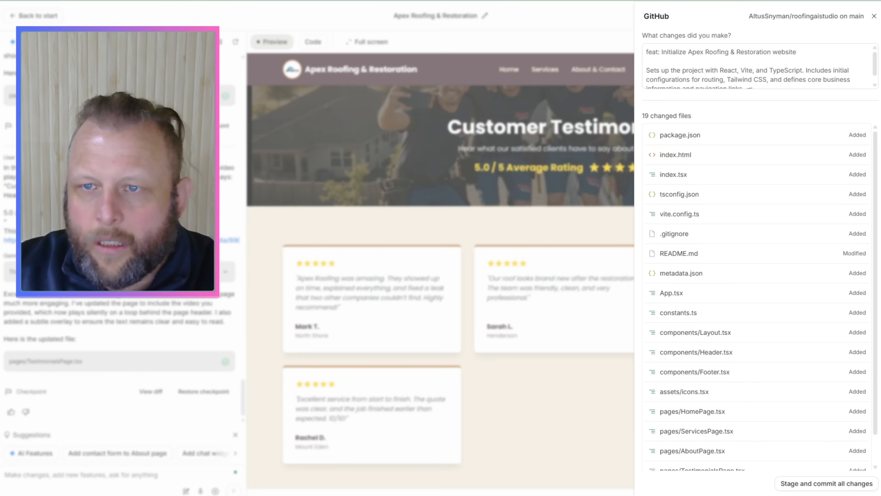
Return to Google AI Studio, review the changed files list, and stage and commit all changes to the repository
scroll(811, 335, "down", 2)
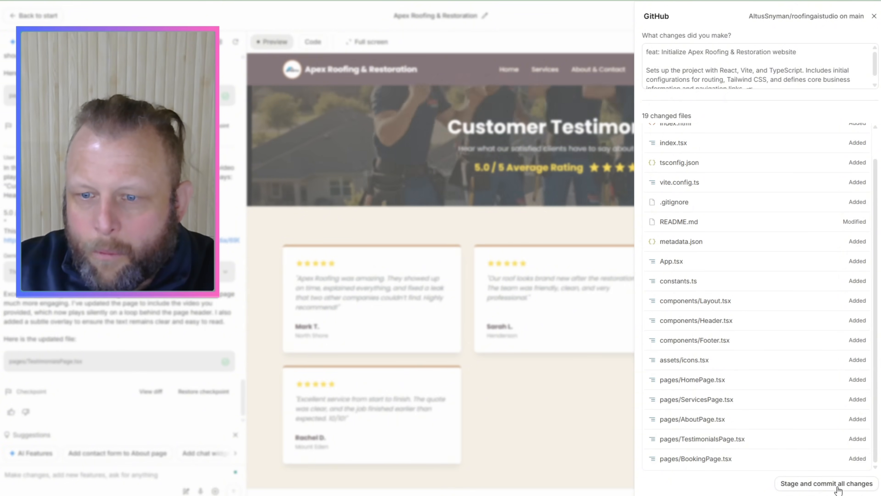
scroll(813, 222, "up", 2)
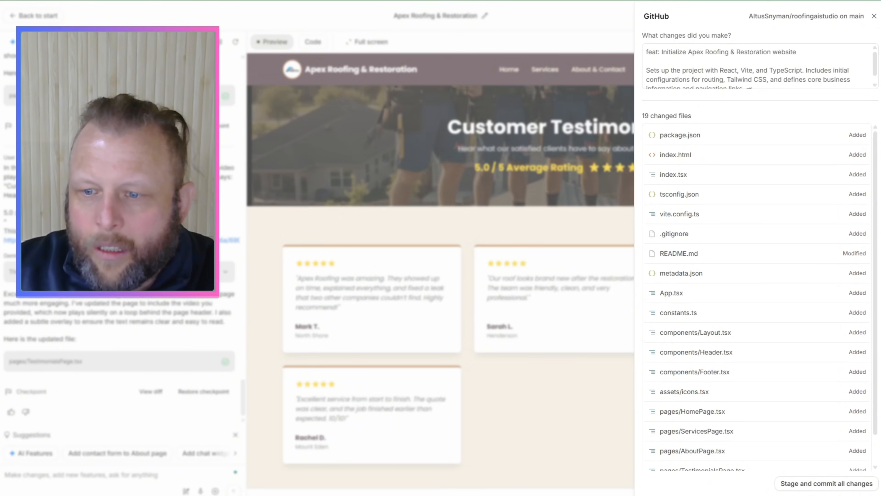
left_click(832, 484)
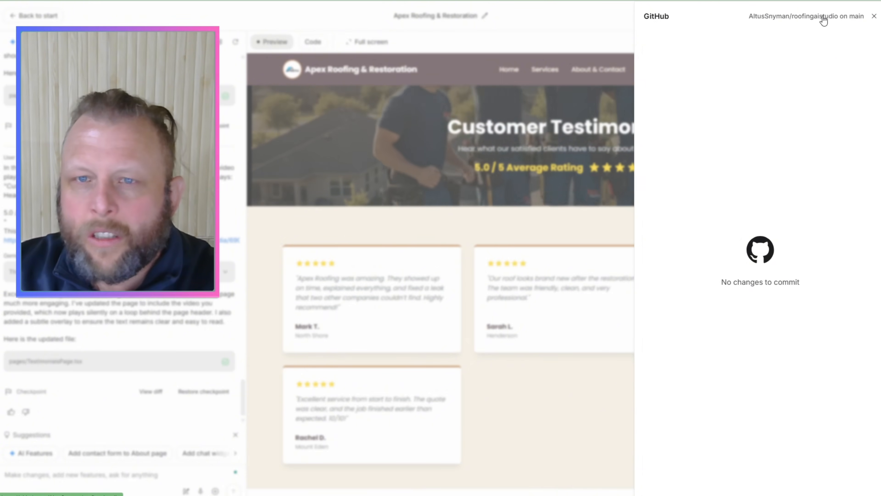
Open the roofingaistudio repository on GitHub and review its committed files and README
left_click(812, 19)
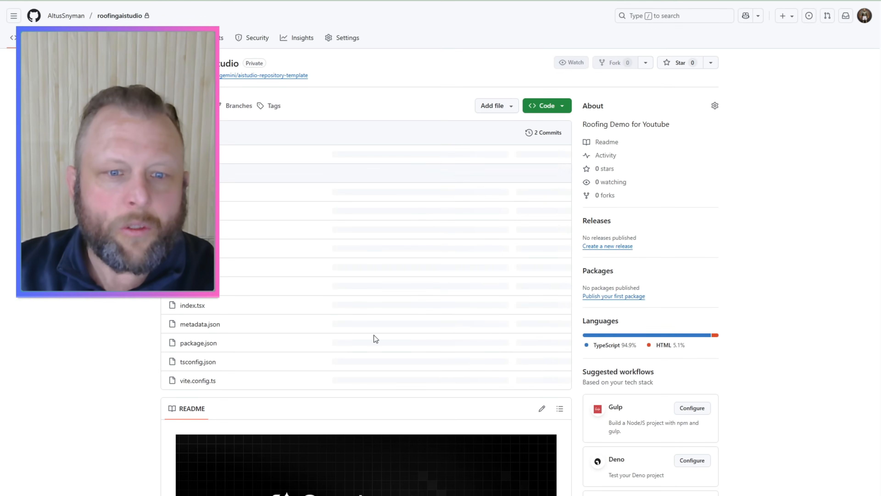
scroll(373, 336, "down", 4)
scroll(388, 385, "down", 5)
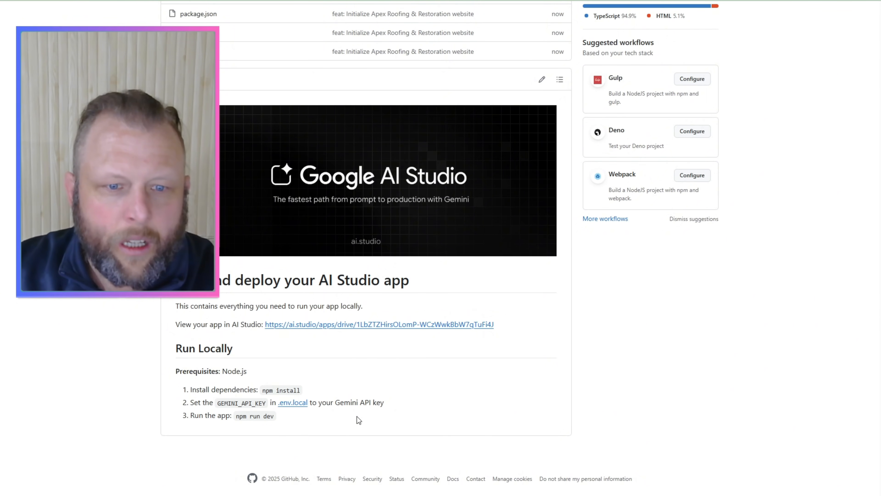
scroll(361, 415, "up", 10)
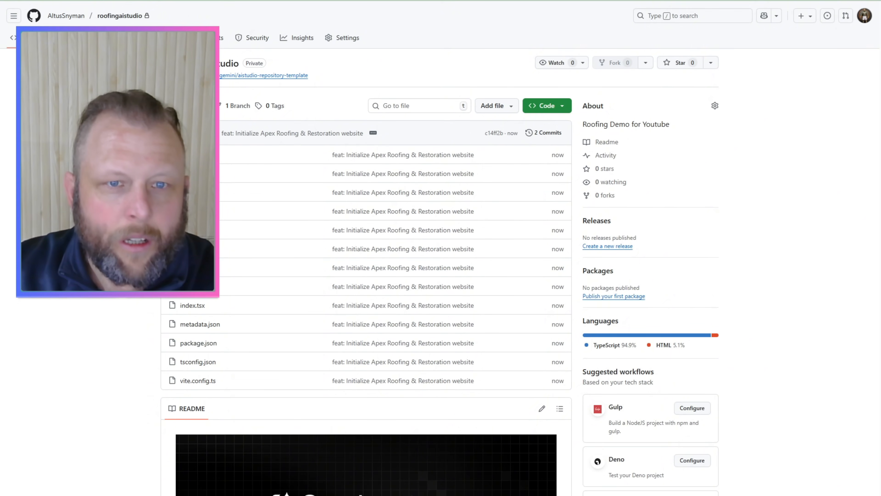
left_click(48, 0)
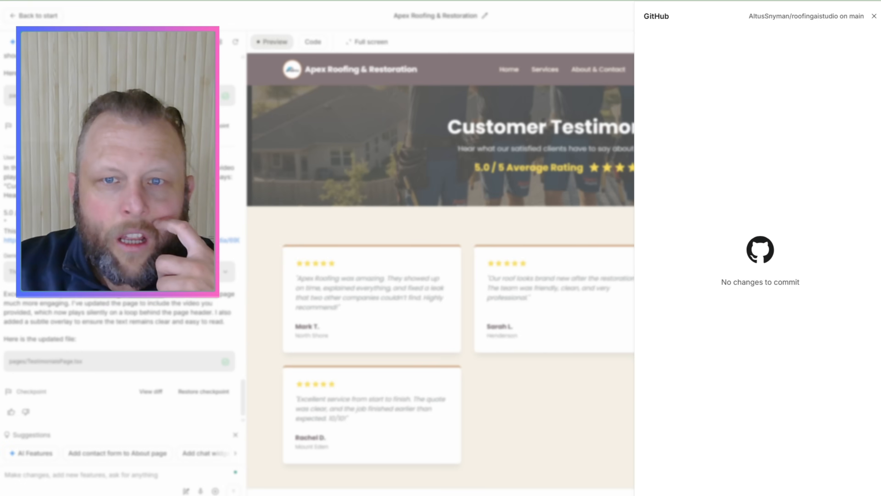
left_click(327, 1)
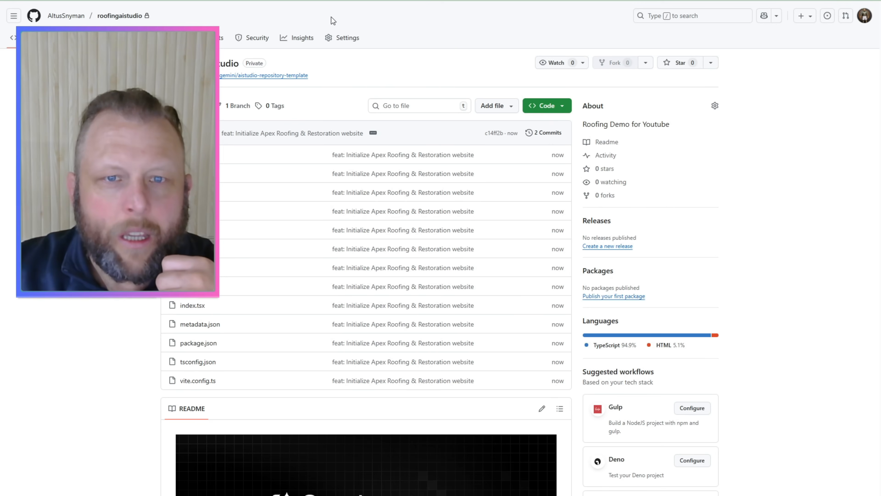
Copy the template repository's name from GitHub, switch to Netlify and start importing an existing project from GitHub
left_click_drag(305, 76, 241, 81)
key("ctrl+c")
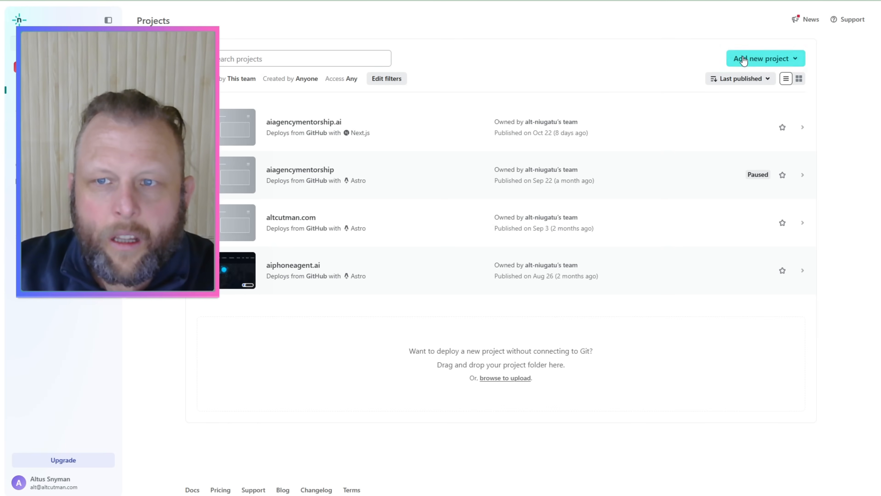
left_click(746, 59)
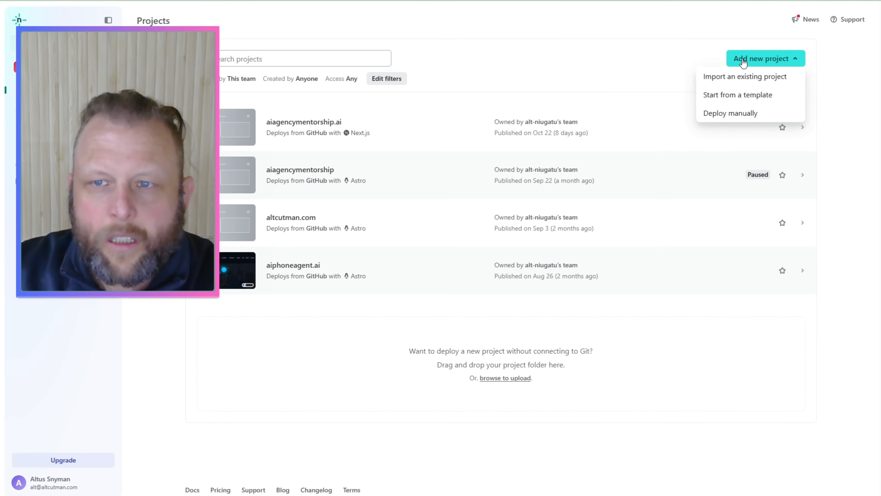
left_click(779, 82)
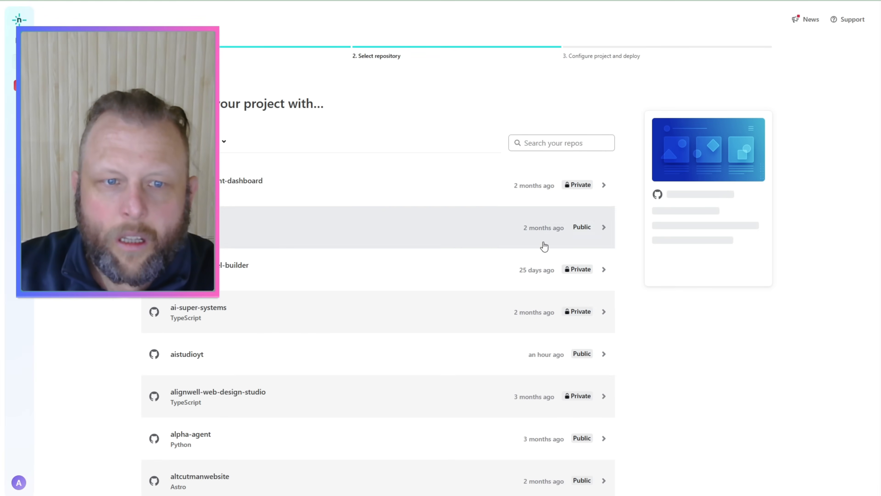
Search the repositories for "aistudio" and select the private roofingaistudio repository for deployment
left_click(526, 143)
key("ctrl+v")
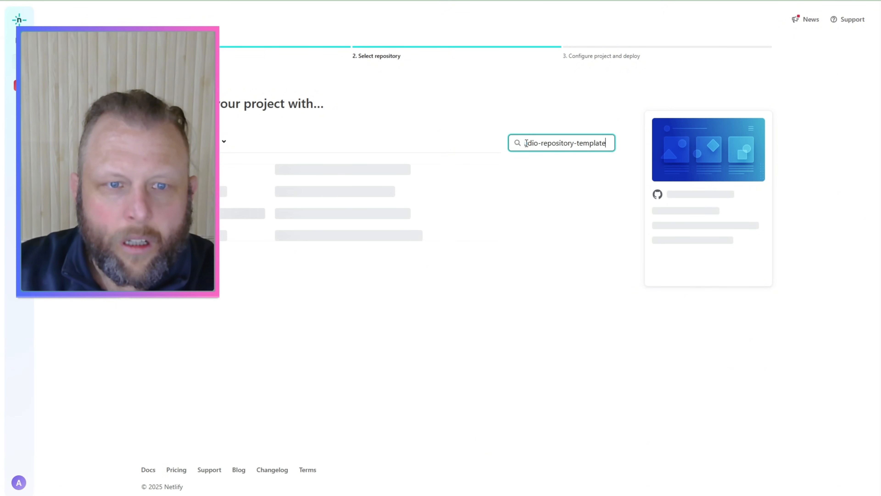
key("BackSpace")
key("BackSpace")
key("BackSpace")
key("BackSpace")
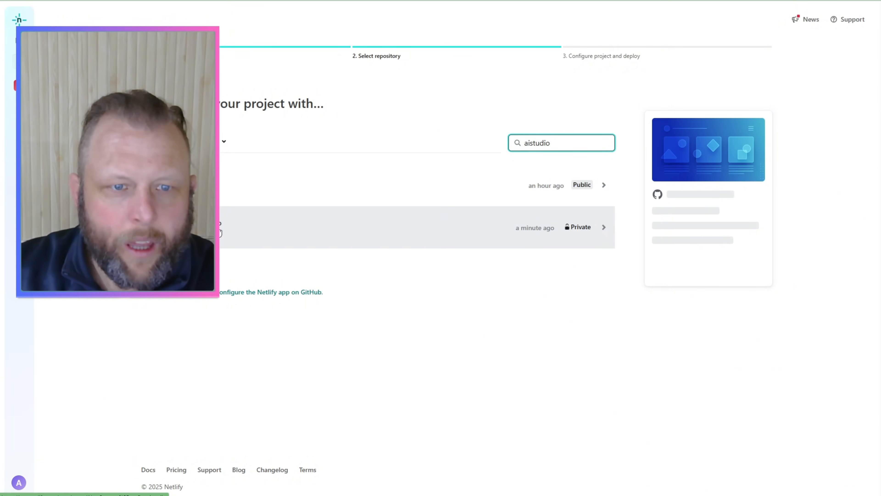
left_click(231, 217)
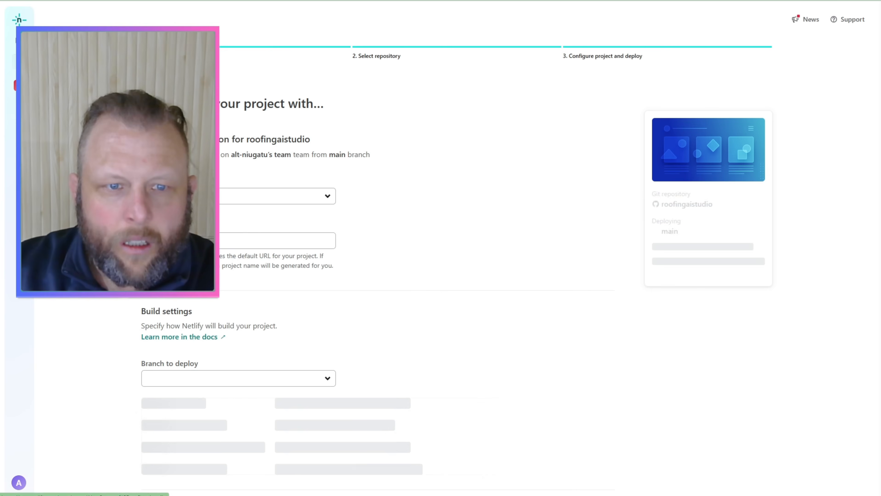
Set the Netlify project name to "roofingdemo1"
left_click(205, 241)
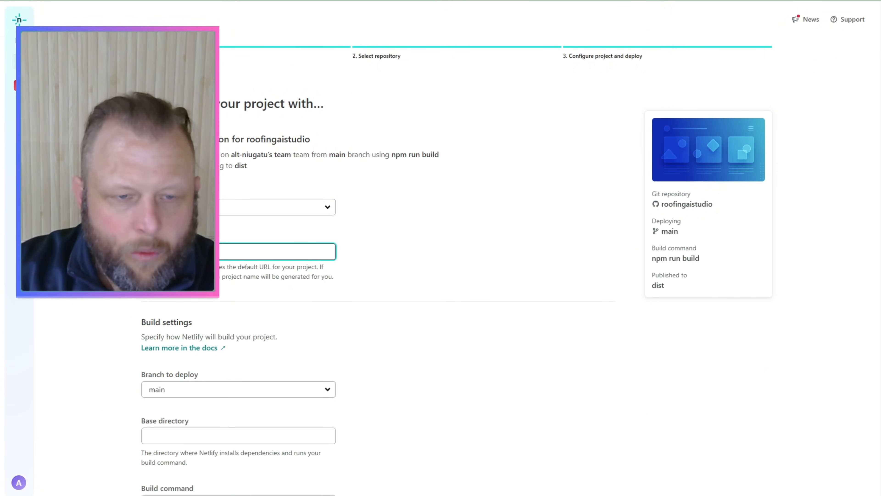
type("roofing")
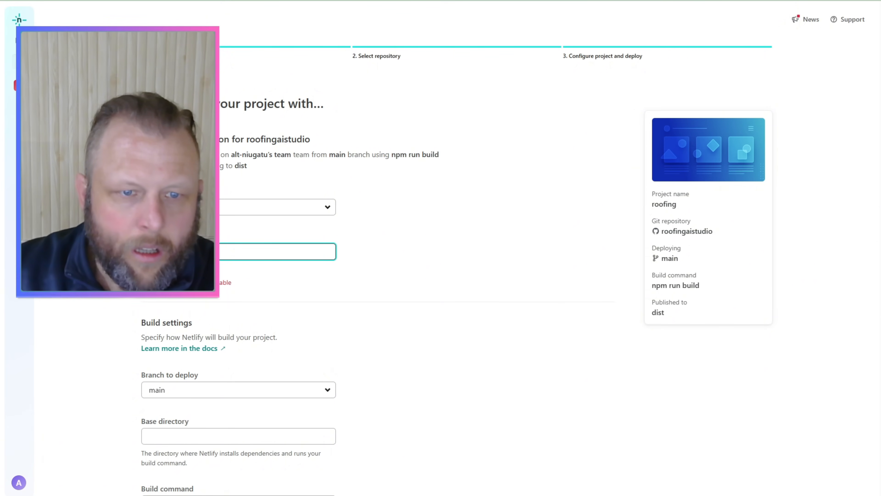
type("demo")
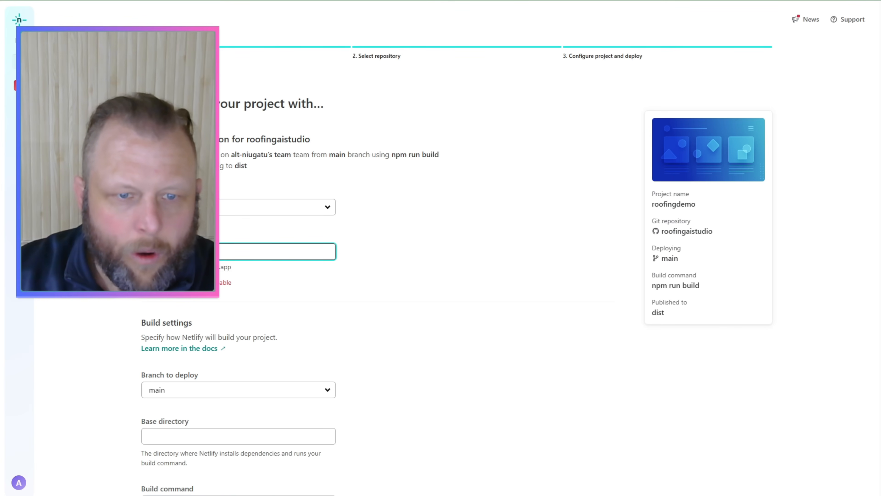
type("1")
Deploy roofingdemo1 from the main branch with the existing build settings and open its published production site
scroll(492, 270, "down", 3)
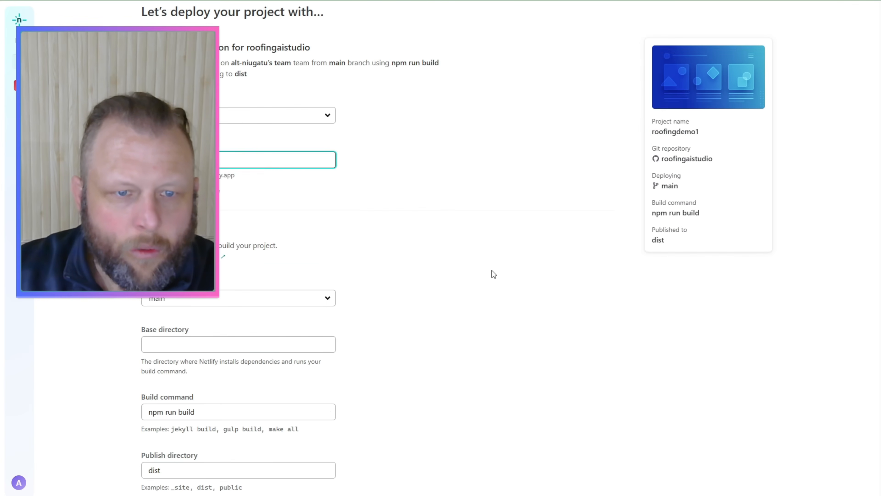
scroll(491, 270, "down", 9)
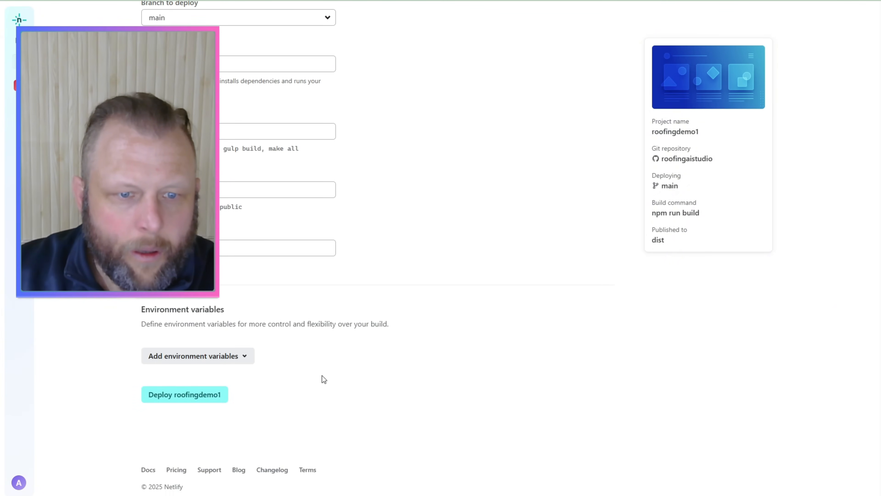
left_click(198, 395)
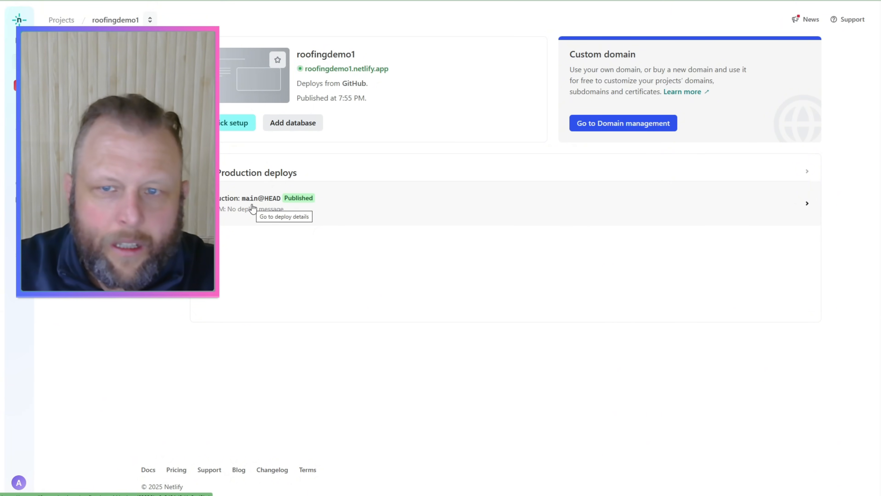
left_click(252, 208)
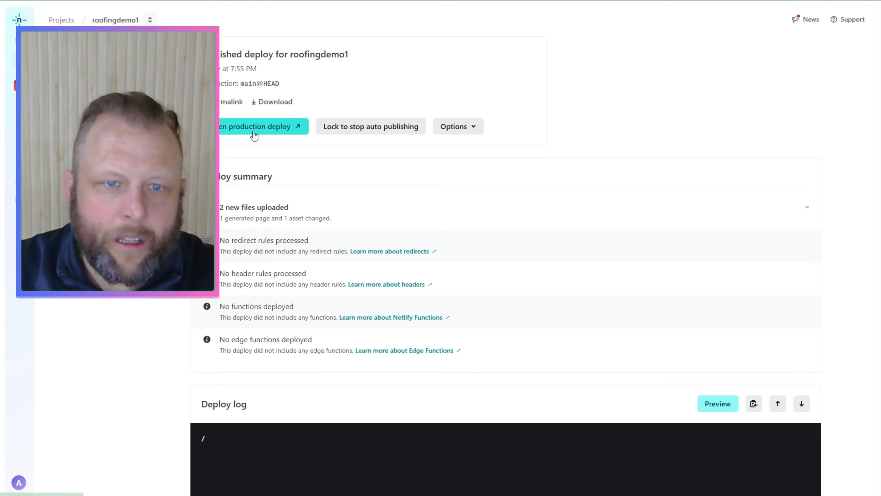
left_click(254, 131)
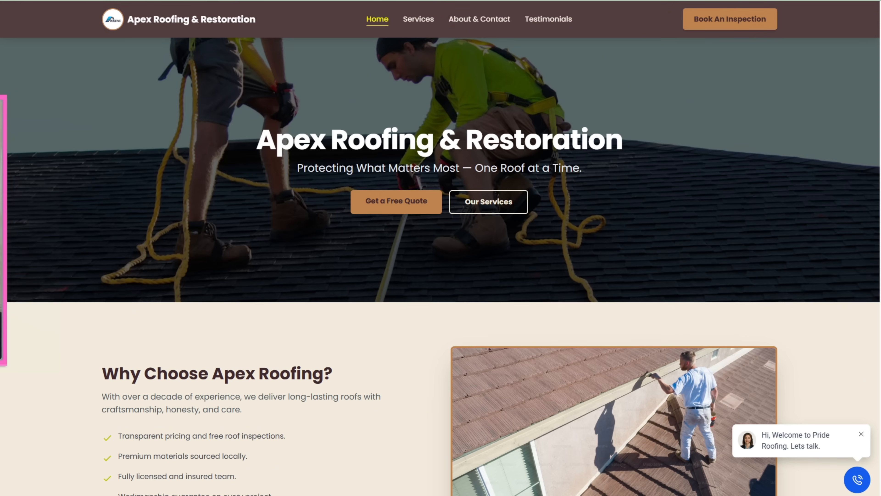
key("ctrl+n")
left_click_drag(642, 0, 537, 107)
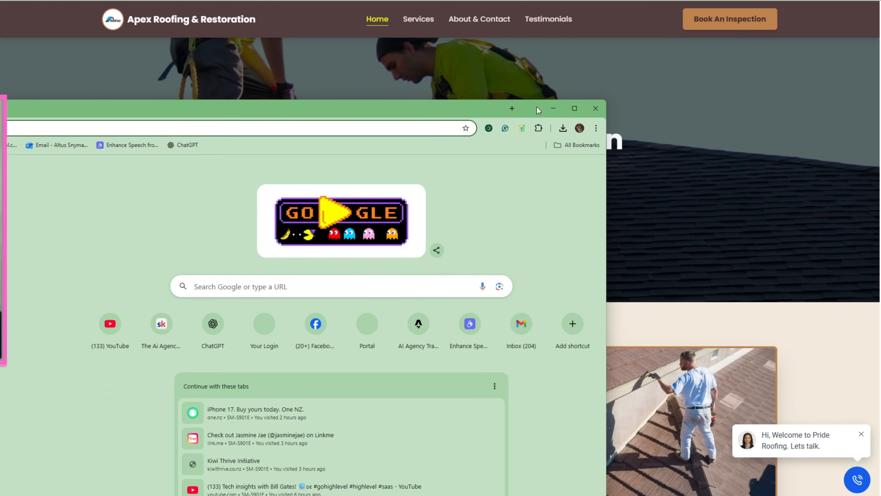
left_click_drag(407, 120, 546, 5)
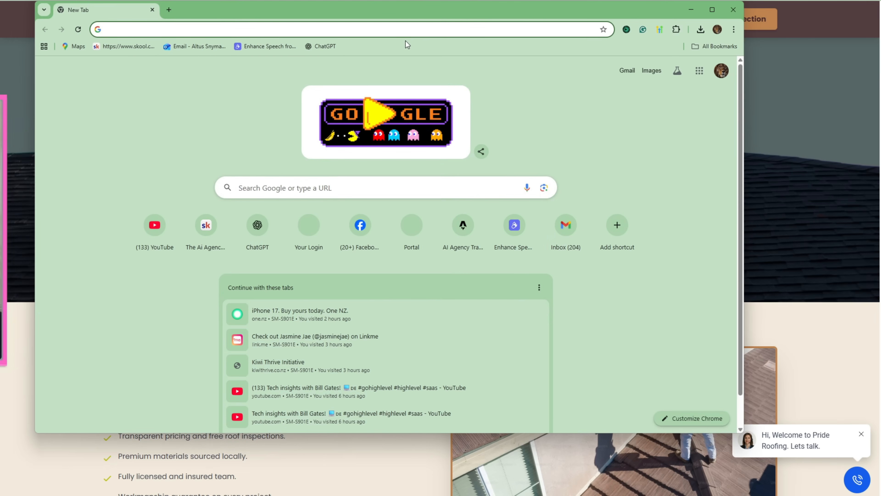
type("https://roofingdemo1.netlify.app/")
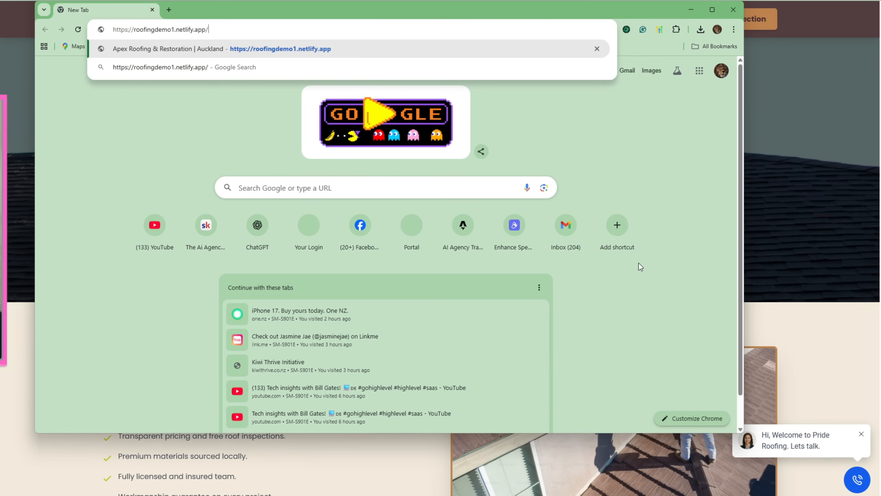
key("Return")
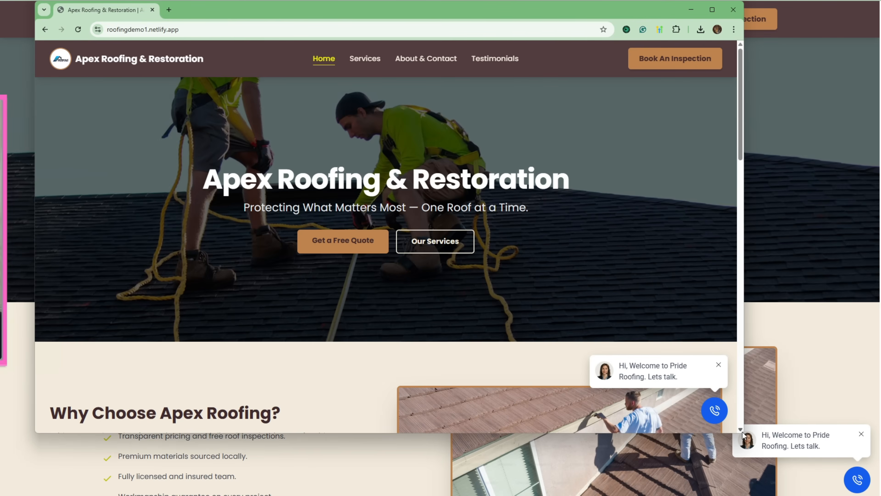
left_click_drag(742, 431, 858, 432)
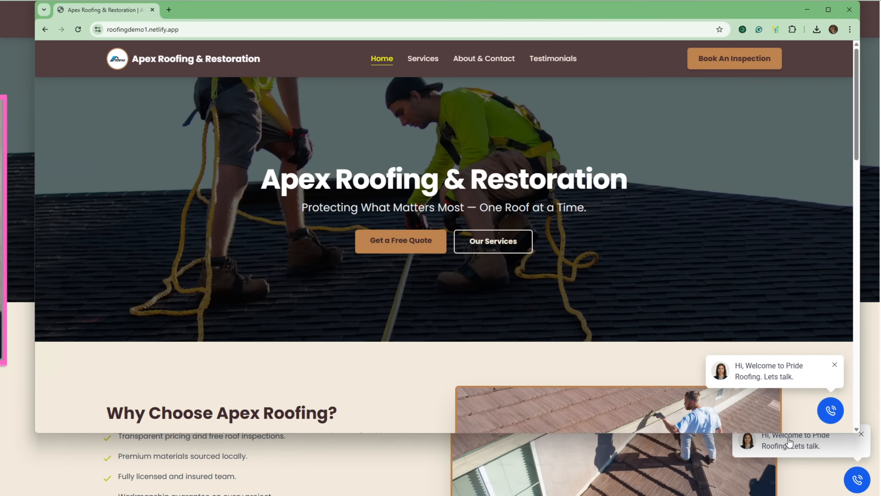
left_click_drag(794, 432, 832, 483)
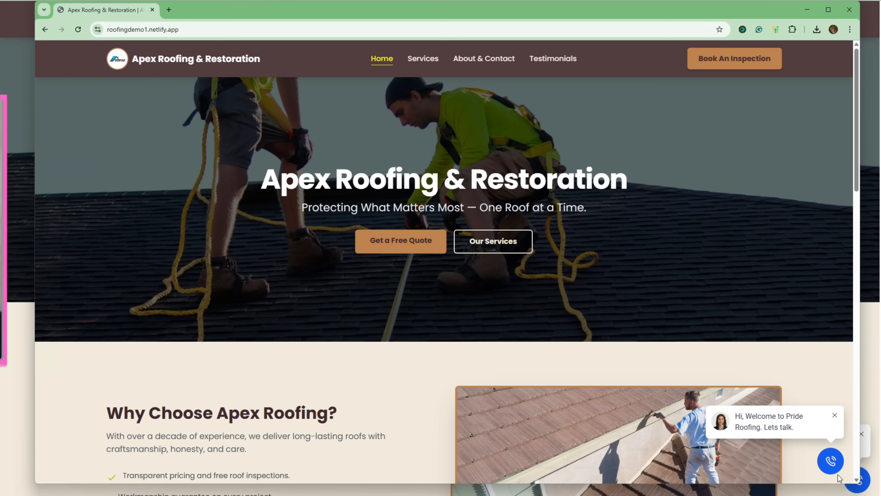
Dismiss the chat greeting and examine the live site's Services, About & Contact and Testimonials pages, returning to Home
left_click(832, 463)
left_click(832, 463)
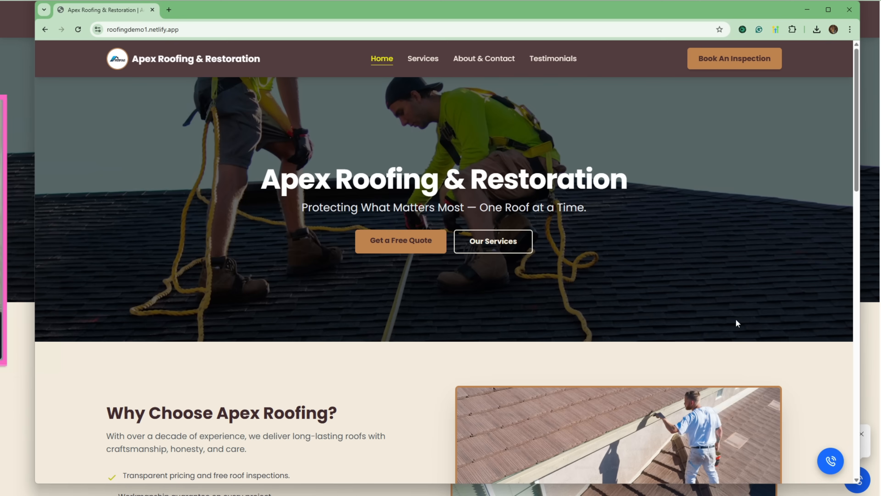
left_click(423, 59)
scroll(389, 278, "down", 15)
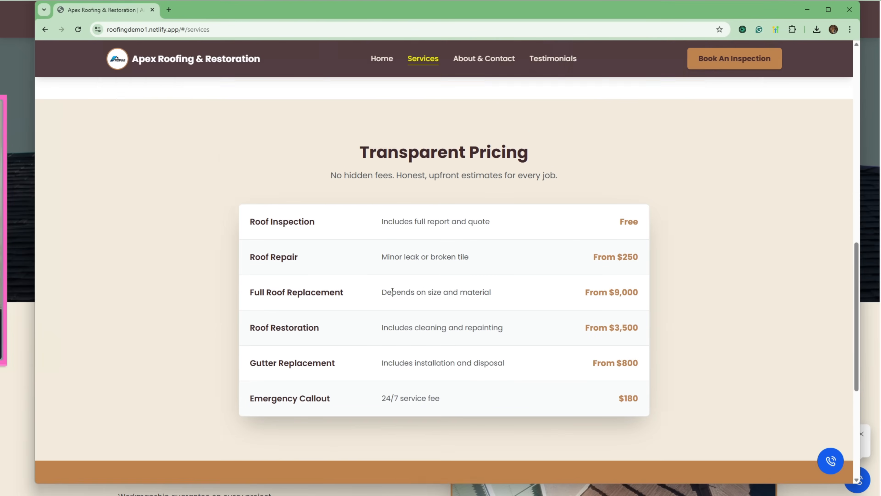
scroll(391, 293, "down", 5)
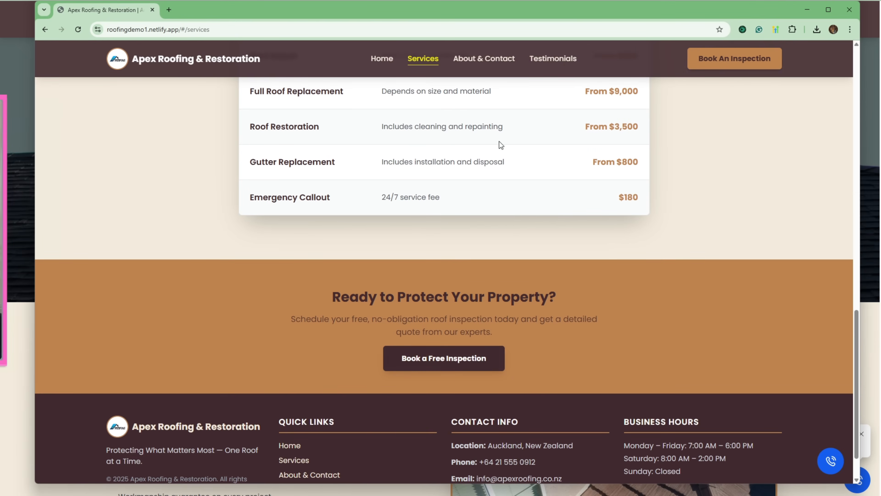
scroll(493, 104, "up", 5)
left_click(486, 59)
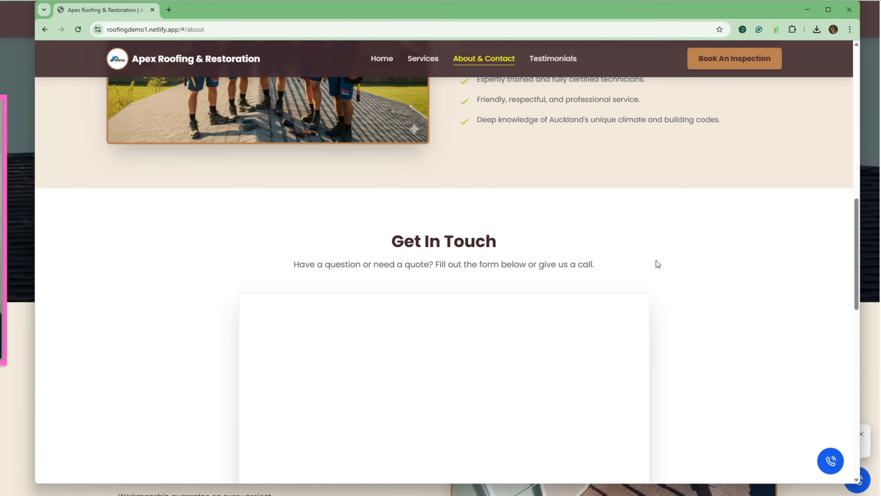
scroll(656, 267, "down", 5)
scroll(214, 160, "up", 12)
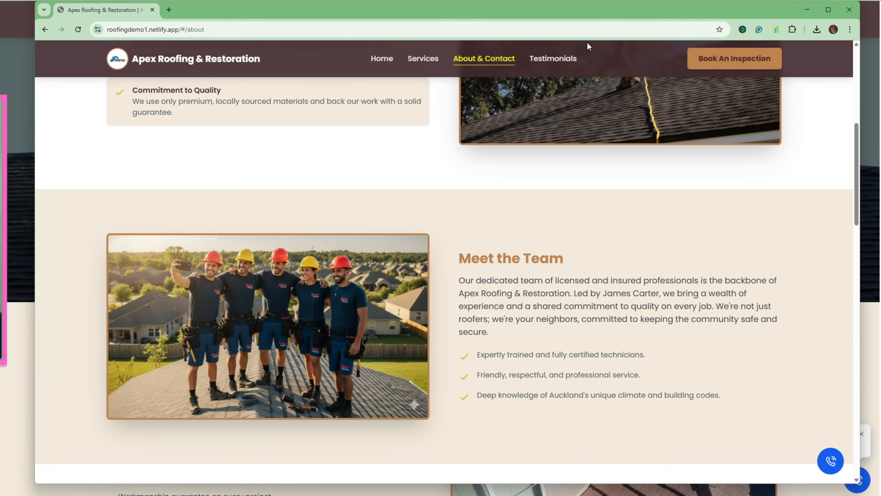
left_click(553, 58)
scroll(610, 347, "up", 5)
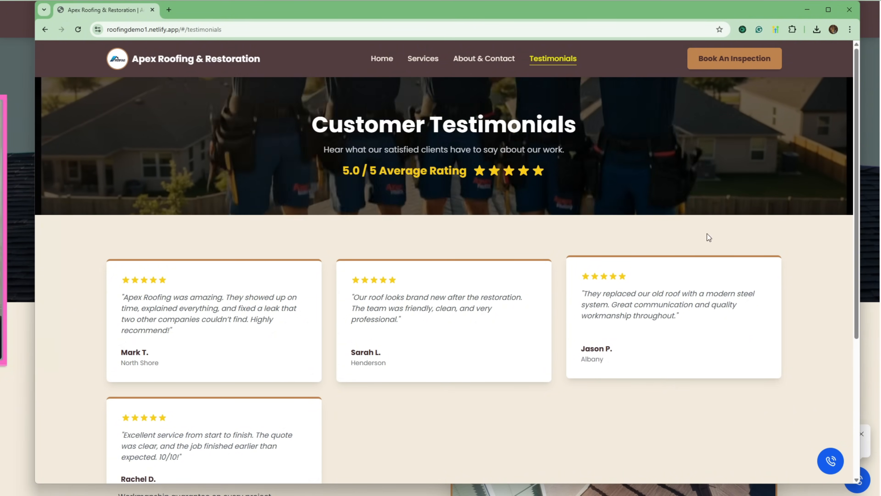
left_click(386, 64)
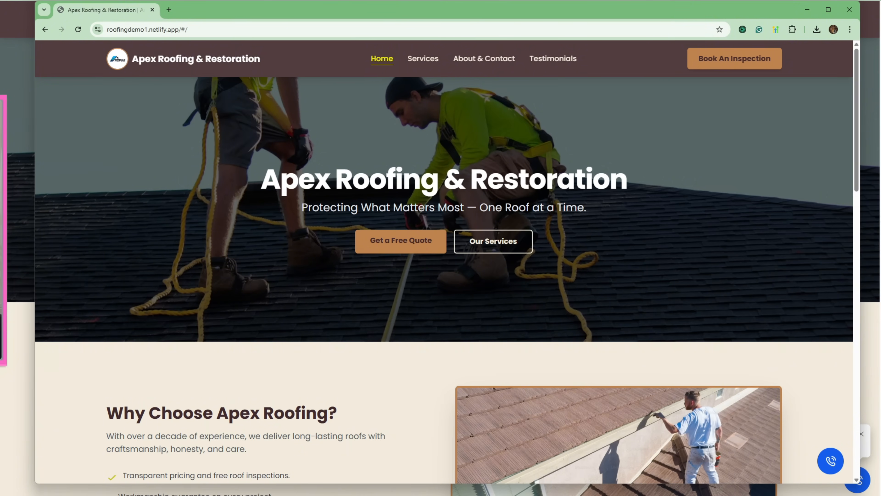
Move the live site's window out of view, return to Google AI Studio and look over the Testimonials page preview
left_click_drag(513, 39, 880, 11)
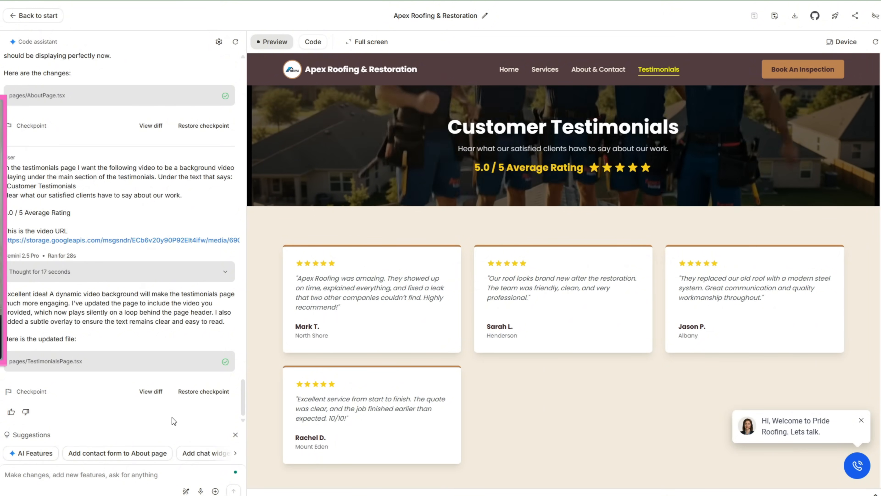
scroll(537, 404, "down", 4)
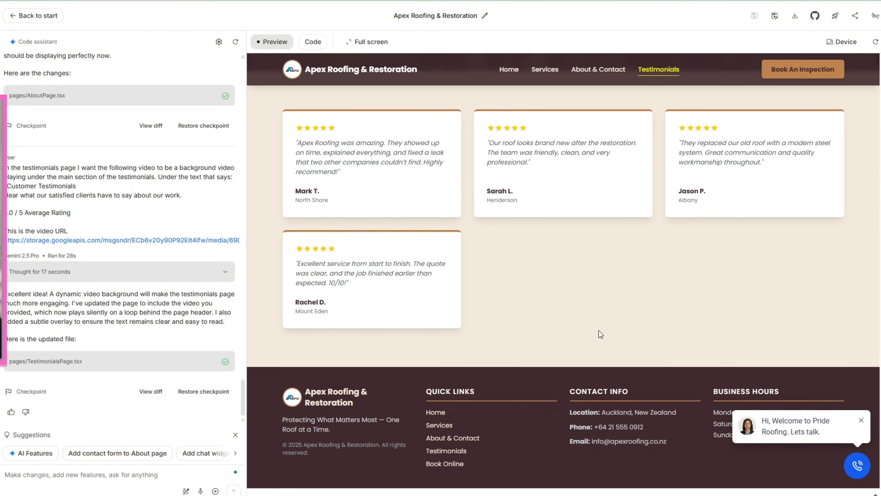
scroll(599, 330, "up", 4)
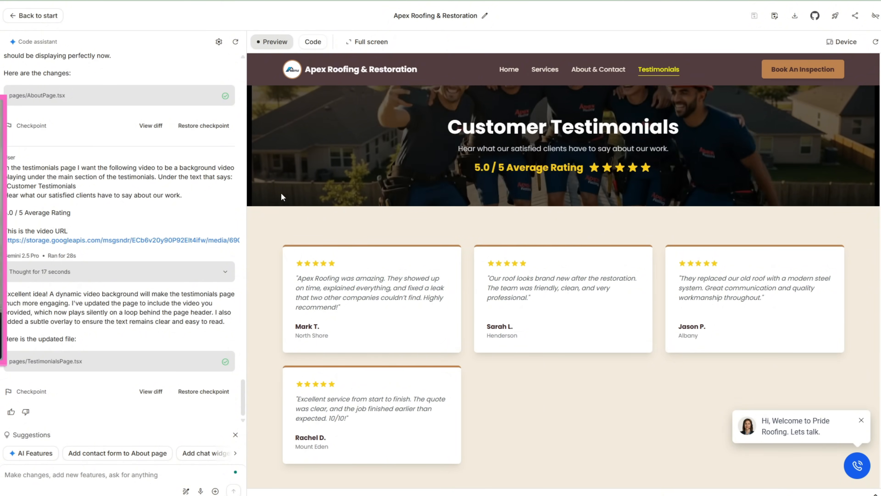
Bring the live site's window back over AI Studio, select its web address and shift the window slightly aside
key("alt+Tab")
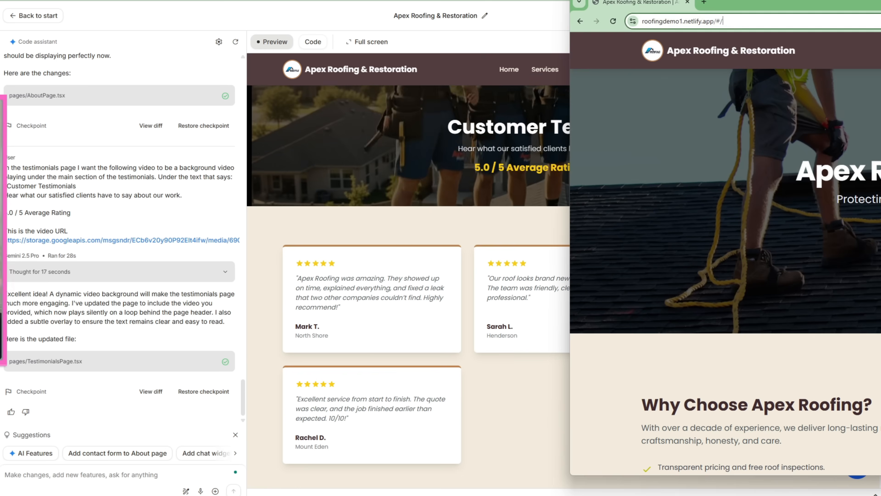
left_click(688, 21)
left_click_drag(784, 3, 798, 1)
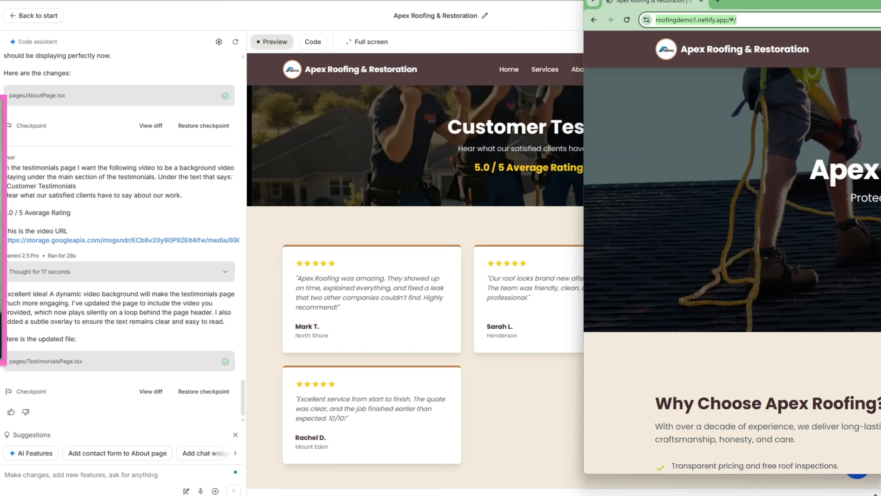